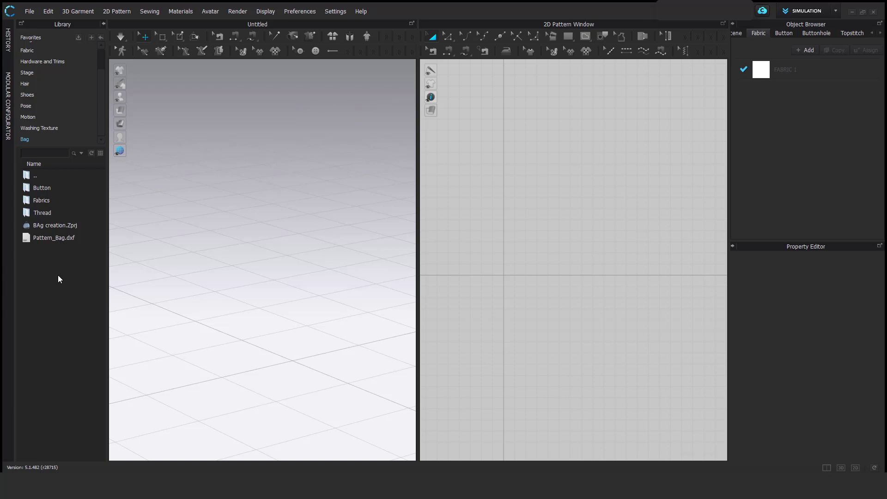
Import the Pattern_Bag.dxf pattern file into the project with the default import options.
double_click(48, 240)
click(475, 358)
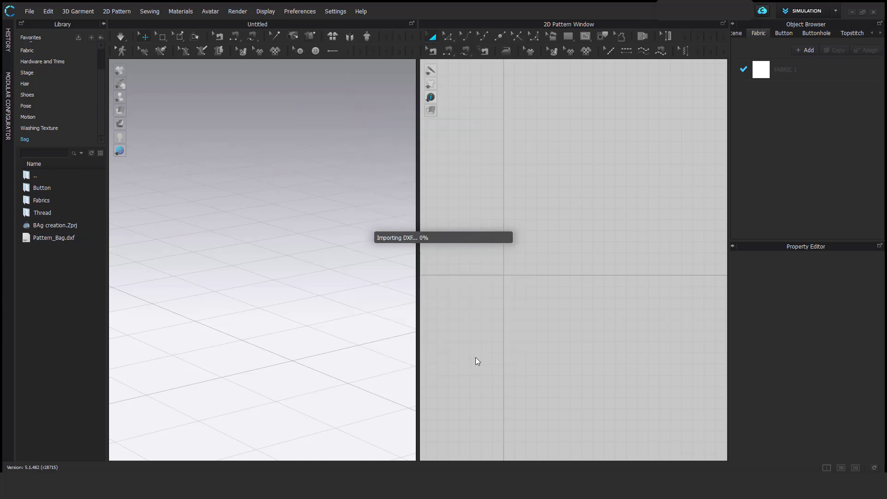
middle_drag(515, 313, 556, 307)
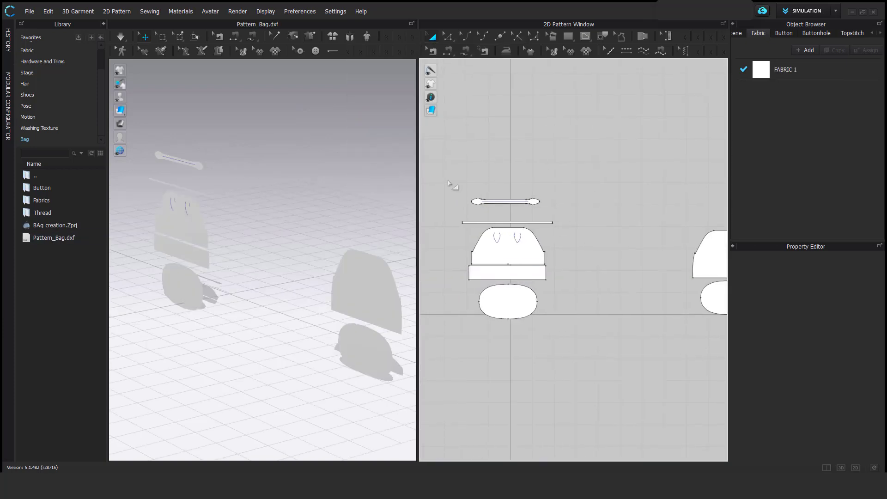
Create symmetric copies of the handle, narrow strip, body panel, lower band and separate large panel, and place them beside the originals.
click(492, 250)
shift+click(495, 270)
scroll(507, 216, up, 4)
shift+click(472, 237)
shift+click(501, 191)
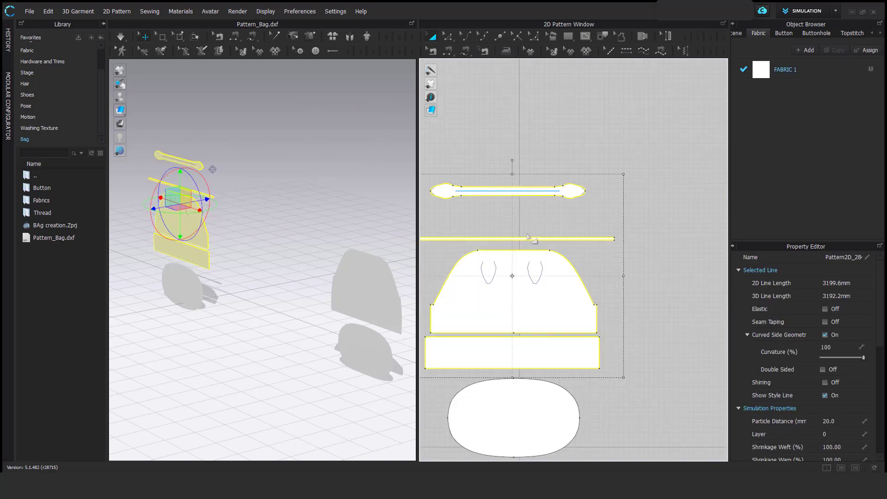
scroll(545, 245, down, 4)
middle_drag(692, 282, 601, 257)
shift+click(683, 263)
key(ctrl+d)
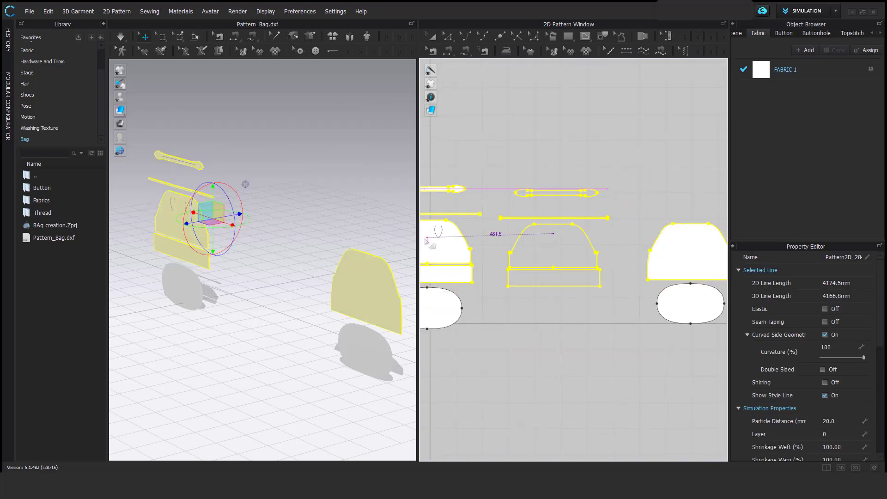
click(600, 287)
scroll(600, 286, down, 4)
drag(483, 267, 656, 264)
scroll(555, 313, up, 4)
middle_drag(555, 313, 599, 331)
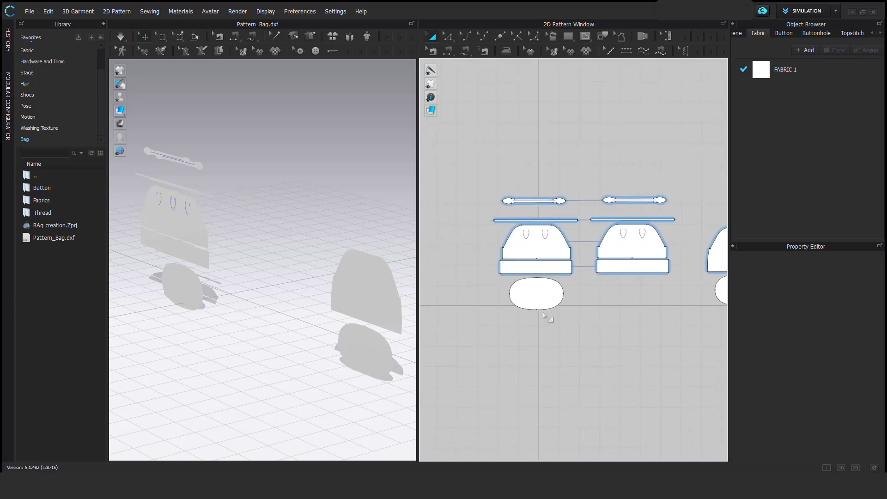
Rotate the oval base piece horizontal in 3D and position it just above the floor.
click(531, 302)
scroll(190, 287, up, 2)
drag(219, 307, 162, 337)
drag(174, 297, 265, 298)
scroll(283, 320, up, 2)
right_drag(283, 321, 261, 265)
click(242, 317)
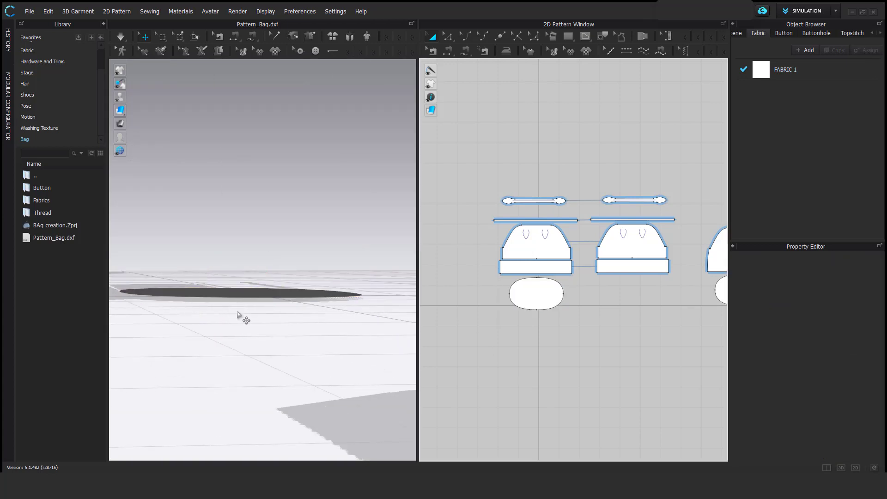
right_drag(242, 317, 226, 284)
Arrange the original body panel and its lower band upright along one side of the oval base in 3D.
click(521, 251)
shift+click(518, 266)
right_drag(259, 217, 284, 224)
right_drag(361, 237, 307, 231)
Select the copied body panel and lower band in 3D and align them on the opposite side of the oval base.
click(325, 167)
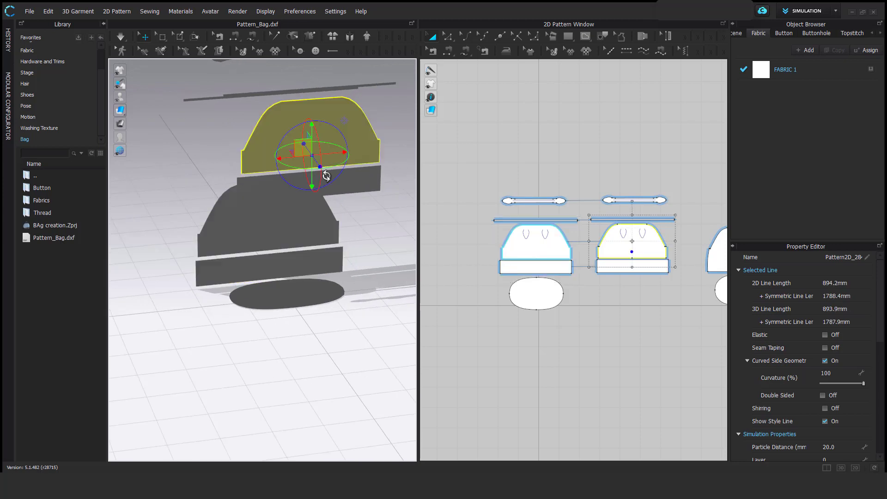
click(349, 184)
right_drag(359, 197, 235, 173)
drag(234, 173, 225, 187)
shift+click(228, 196)
shift+click(228, 196)
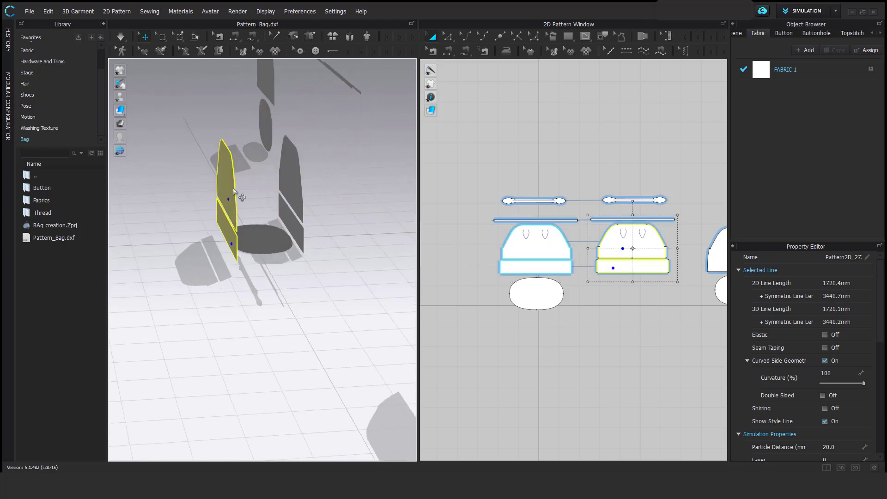
shift+click(232, 189)
shift+click(233, 190)
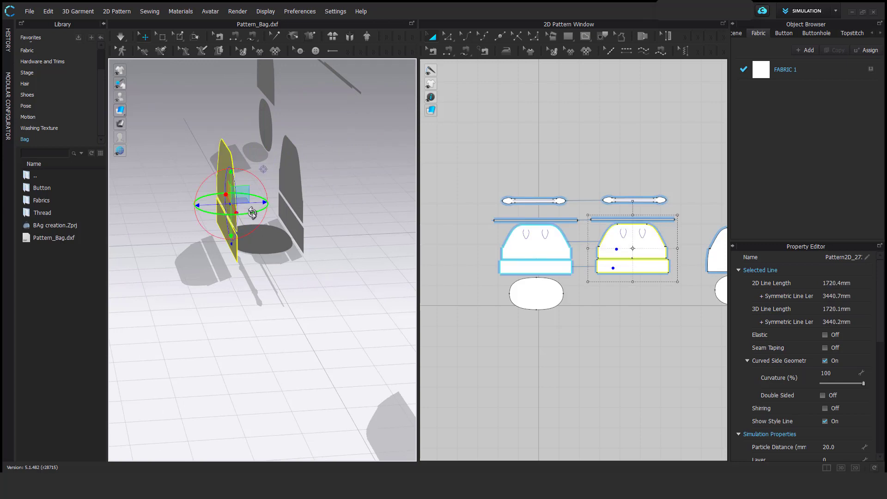
drag(218, 199, 212, 194)
right_drag(216, 193, 336, 205)
drag(274, 205, 159, 204)
Position the two handle pieces in 3D near the top of the front and back body panels.
right_drag(253, 174, 339, 183)
scroll(506, 201, up, 5)
click(505, 204)
right_drag(277, 233, 263, 292)
drag(263, 292, 273, 291)
click(221, 176)
drag(198, 182, 311, 197)
right_drag(311, 197, 259, 271)
click(258, 269)
drag(292, 269, 310, 270)
Freeze the handles, narrow strips, both oval pieces and the two separate large panels.
click(556, 166)
scroll(556, 167, down, 4)
middle_drag(568, 197, 526, 199)
scroll(555, 185, up, 2)
click(638, 183)
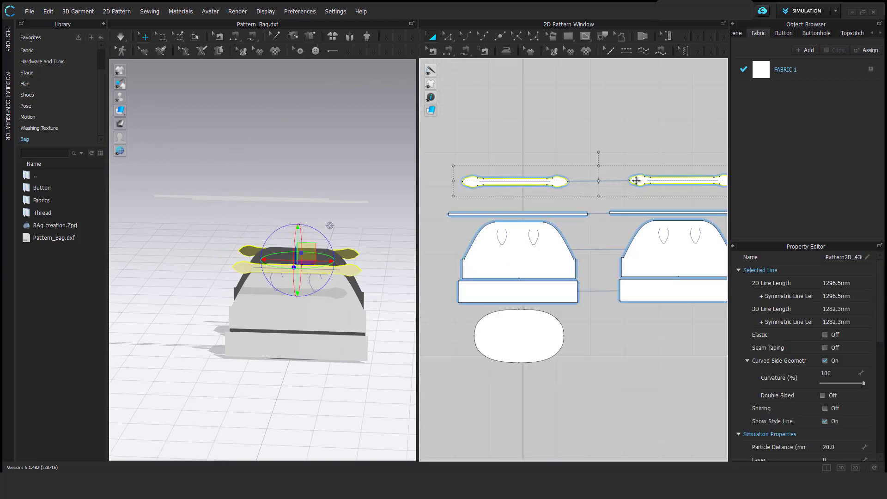
scroll(636, 194, up, 4)
shift+click(632, 222)
scroll(633, 240, down, 5)
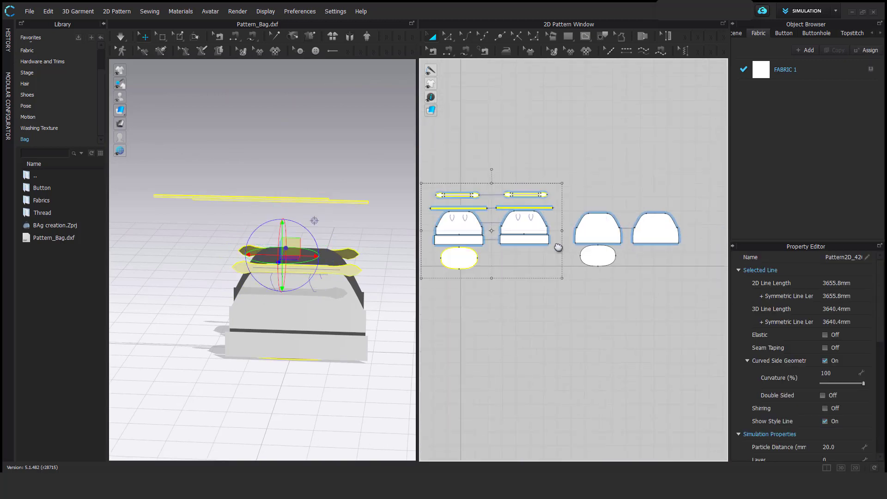
scroll(588, 262, up, 3)
shift+click(586, 262)
right_click(301, 199)
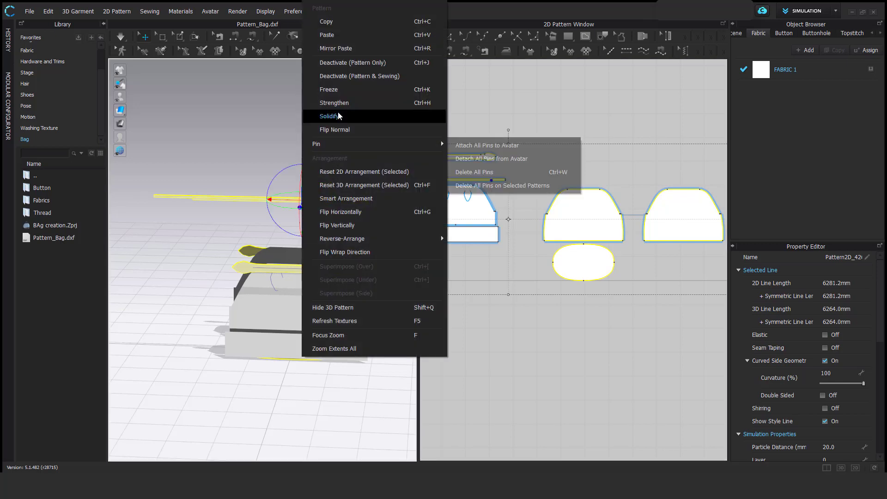
click(340, 114)
Sew the lower edge of the body panel to the upper edge of the lower band with free sewing.
right_drag(300, 198, 201, 138)
middle_drag(543, 272, 721, 303)
scroll(561, 287, up, 2)
scroll(571, 263, up, 3)
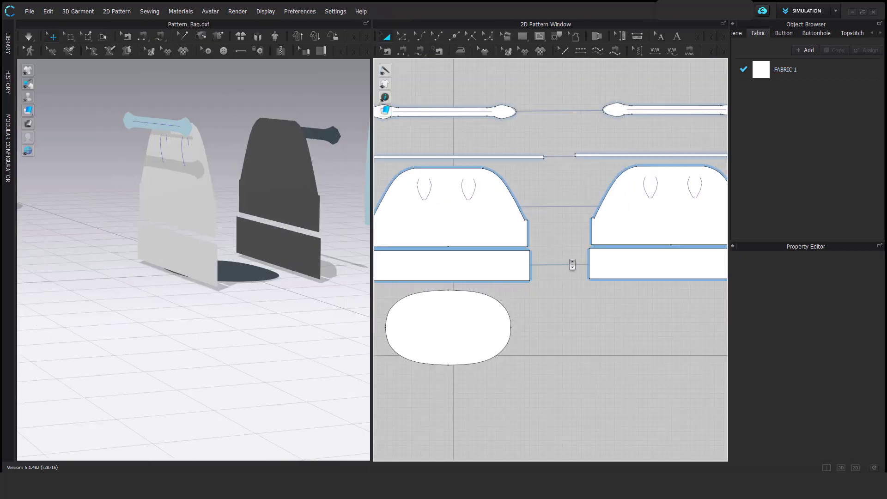
middle_drag(572, 264, 618, 259)
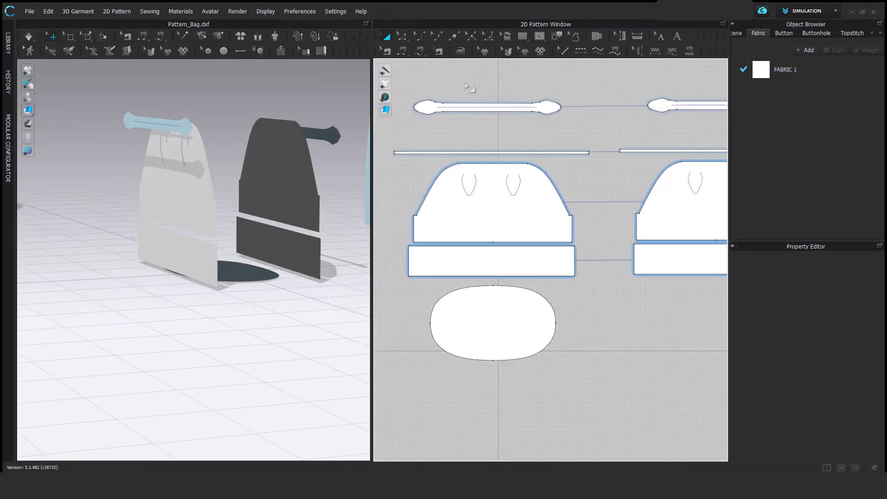
click(419, 52)
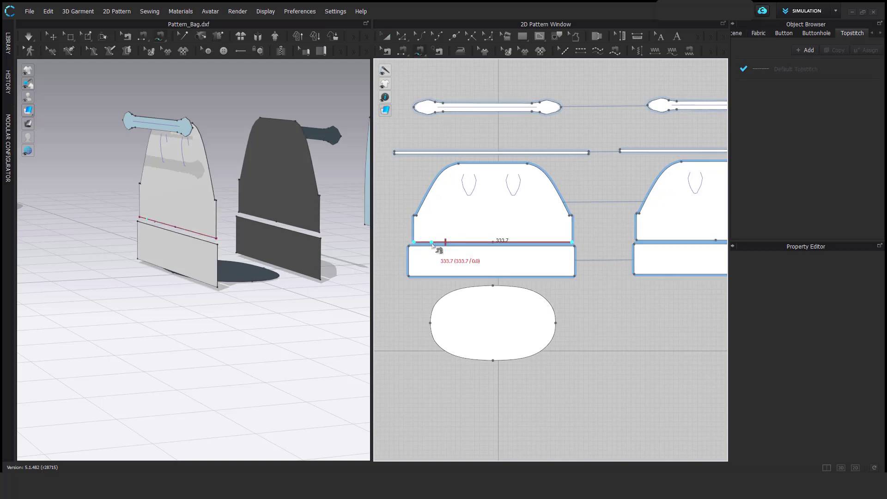
click(581, 259)
middle_drag(610, 252, 581, 238)
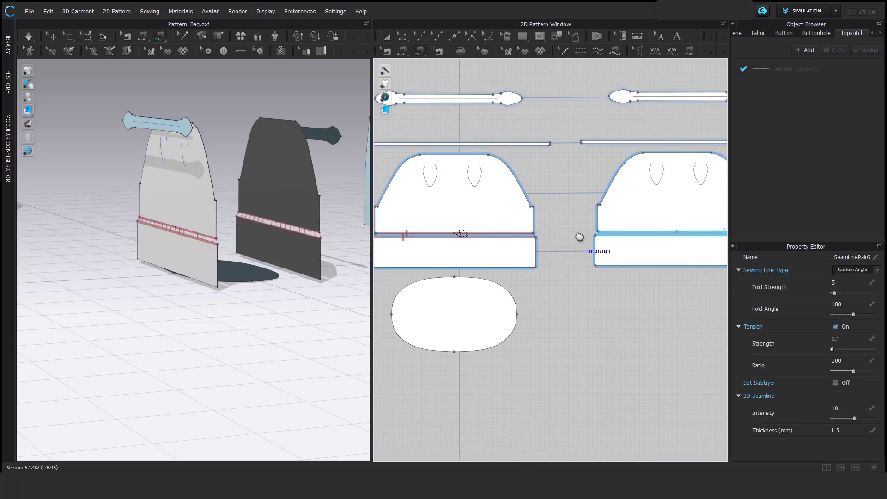
Sew the facing side edges of the two lower bands together, and likewise those of the two body panels.
click(536, 252)
click(595, 250)
click(533, 219)
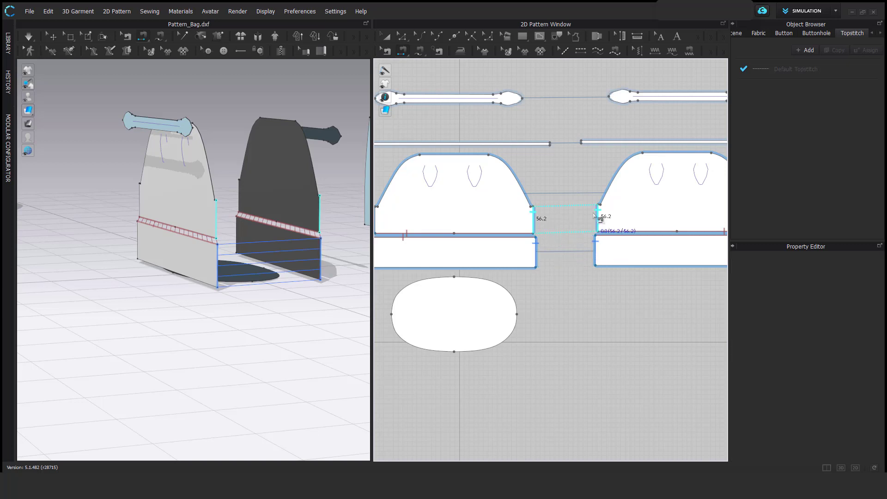
click(598, 217)
Sew the outer side edges of the two body panels together, and likewise those of the two lower bands.
scroll(517, 250, down, 2)
click(469, 221)
click(716, 220)
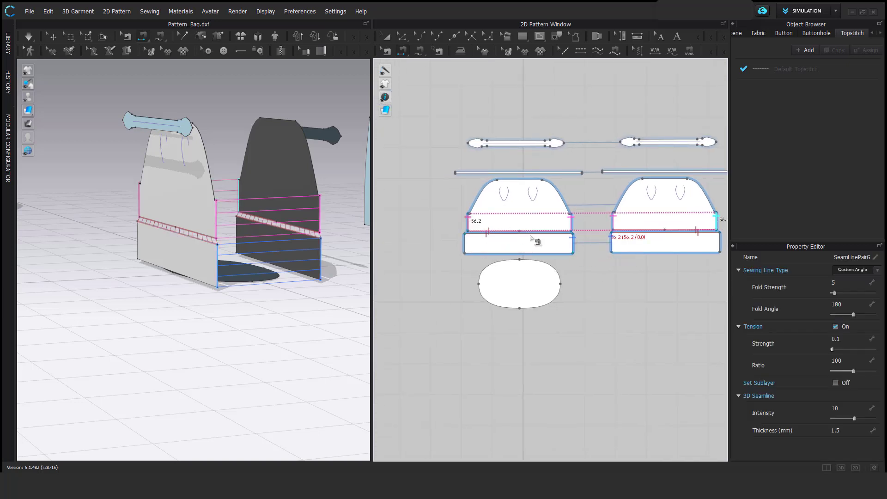
click(464, 244)
click(719, 243)
Sew the bottom edge of the original lower band to the upper half of the oval base outline.
scroll(501, 268, up, 4)
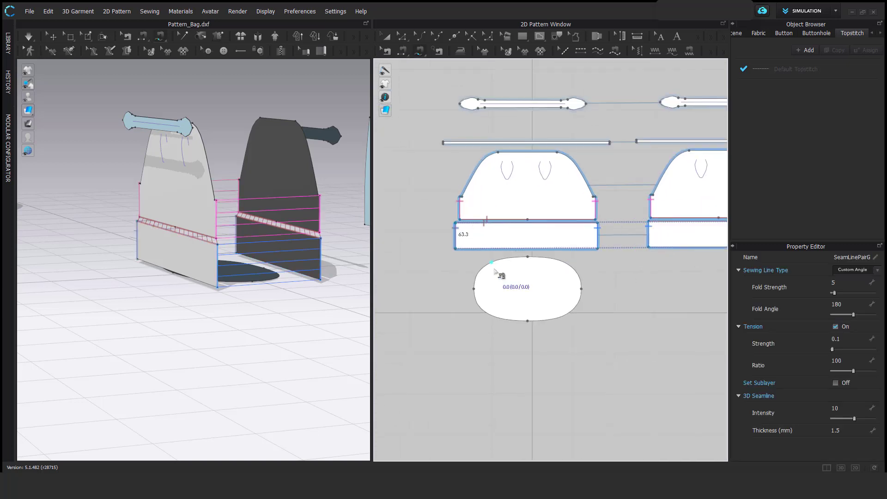
click(421, 235)
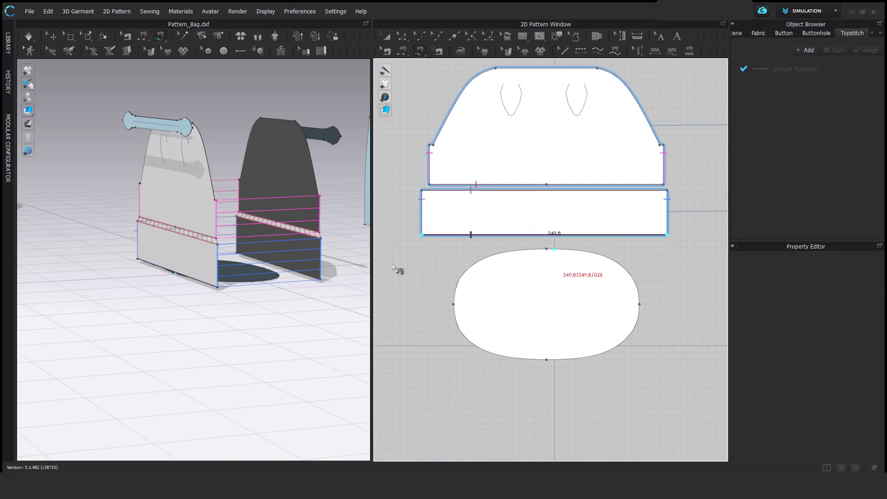
click(454, 305)
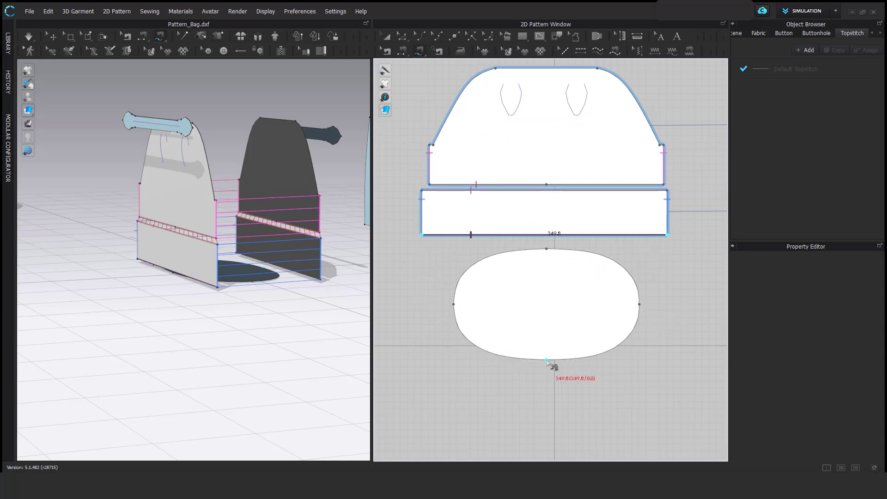
click(638, 303)
scroll(596, 277, down, 3)
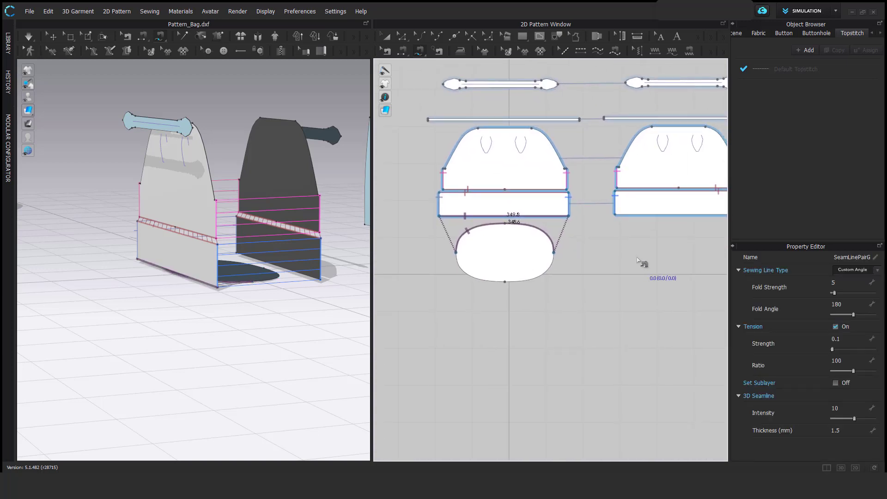
Sew the bottom edge of the copied lower band to the remaining lower half of the oval base outline.
middle_drag(637, 260, 572, 252)
click(550, 208)
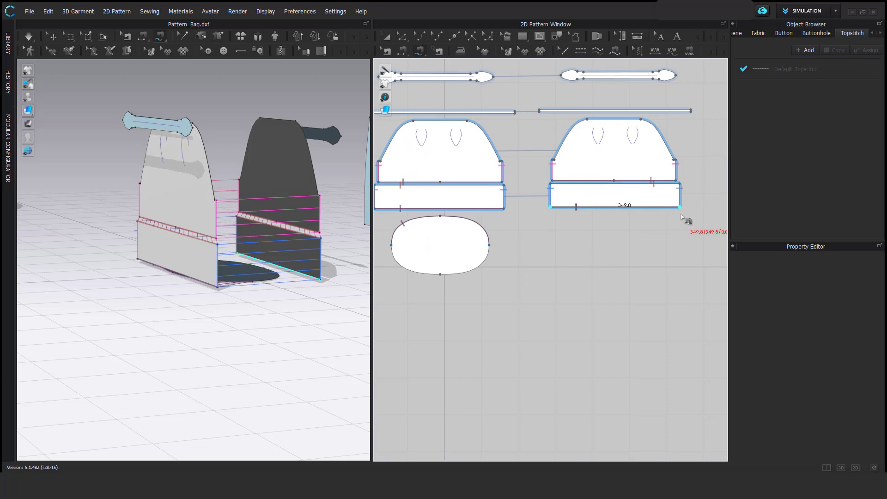
middle_drag(506, 298, 550, 287)
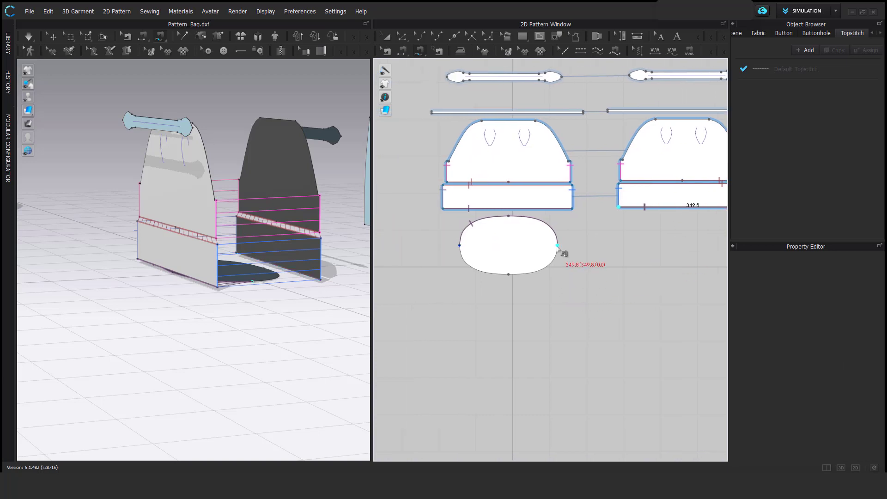
click(558, 246)
click(460, 245)
Strengthen the front and back body panels and their lower bands.
scroll(263, 262, up, 3)
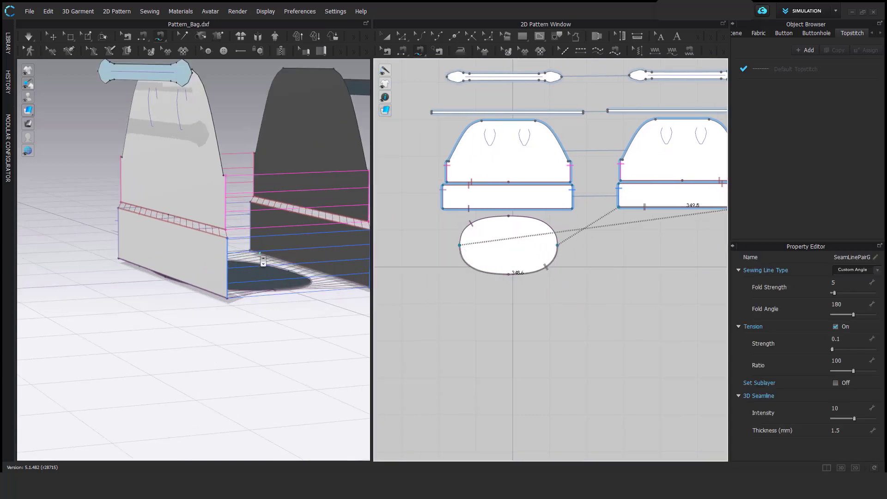
mouse_move(263, 261)
right_down()
mouse_move(157, 262)
mouse_move(210, 236)
mouse_move(261, 264)
right_up()
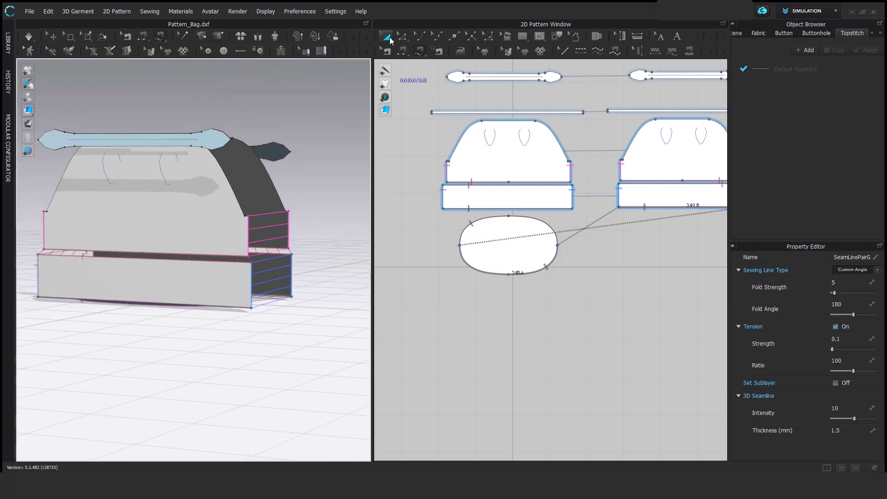
click(389, 37)
scroll(494, 184, down, 2)
click(494, 184)
shift+click(605, 188)
right_click(597, 194)
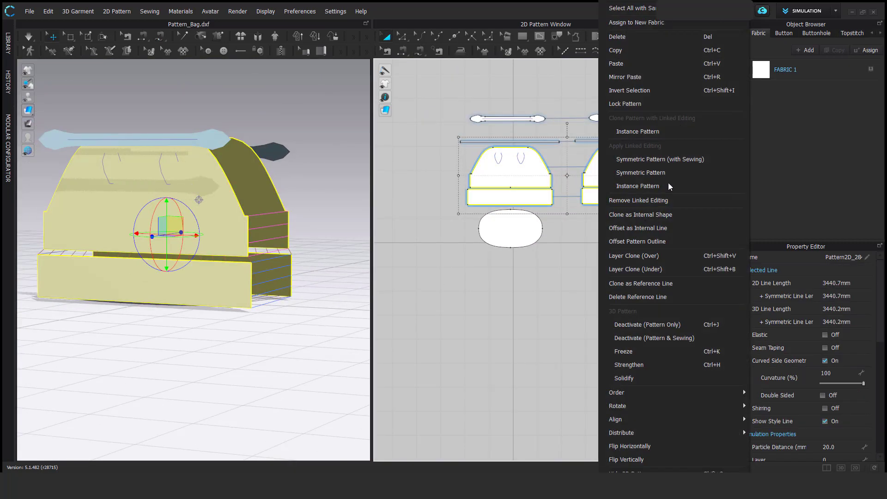
click(629, 364)
Run the simulation to pull the sewn bag body together around its base.
scroll(227, 364, up, 5)
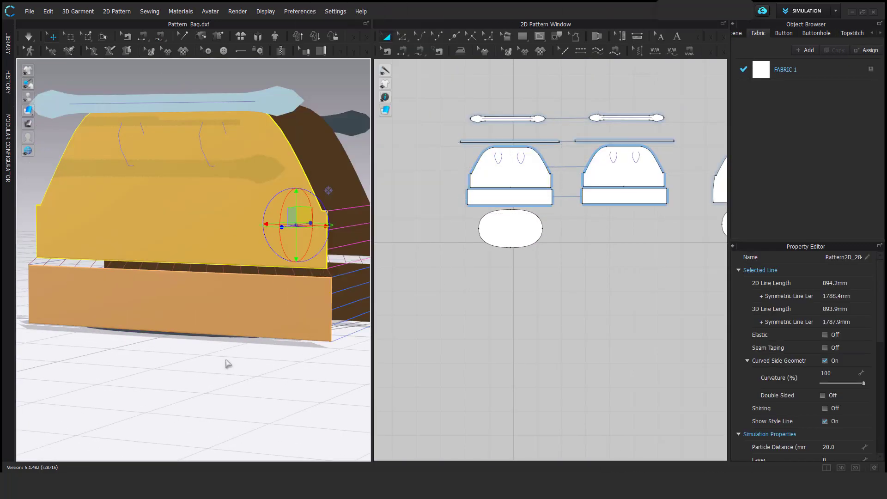
key(space)
right_drag(291, 309, 301, 254)
key(space)
key(space)
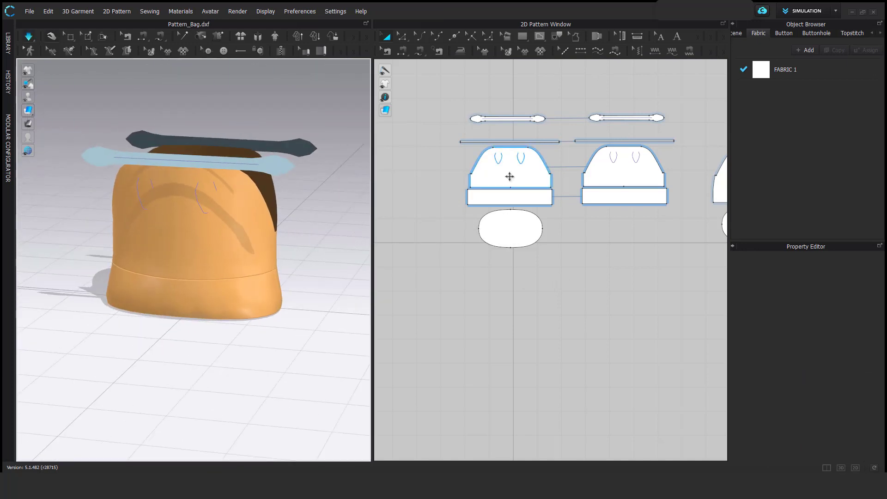
Unfreeze the two handle pieces.
scroll(561, 116, up, 3)
click(561, 116)
scroll(561, 116, up, 3)
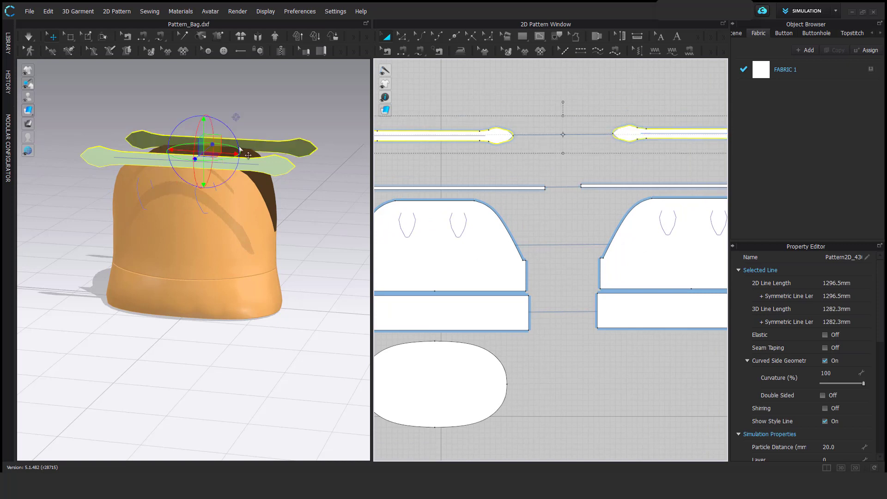
right_click(277, 164)
click(308, 63)
Trace the two U-shaped guide lines on the body panel as internal shapes.
key(i)
middle_drag(492, 192, 641, 261)
scroll(550, 290, up, 3)
click(636, 296)
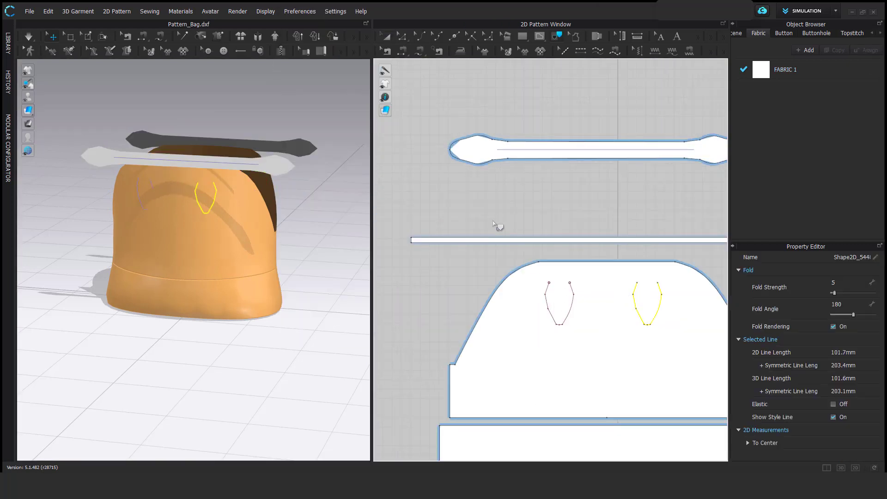
Sew both rounded ends of the handle to the two U-shaped internal lines on the body panel with free sewing.
click(419, 52)
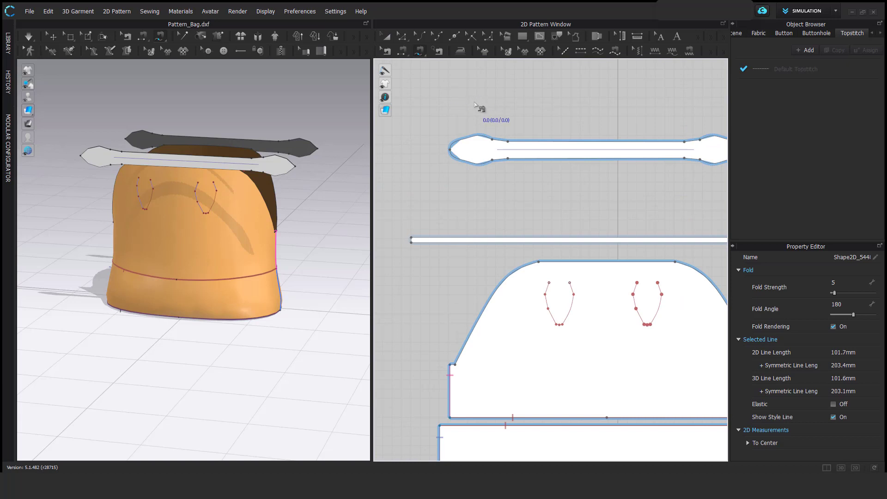
click(481, 136)
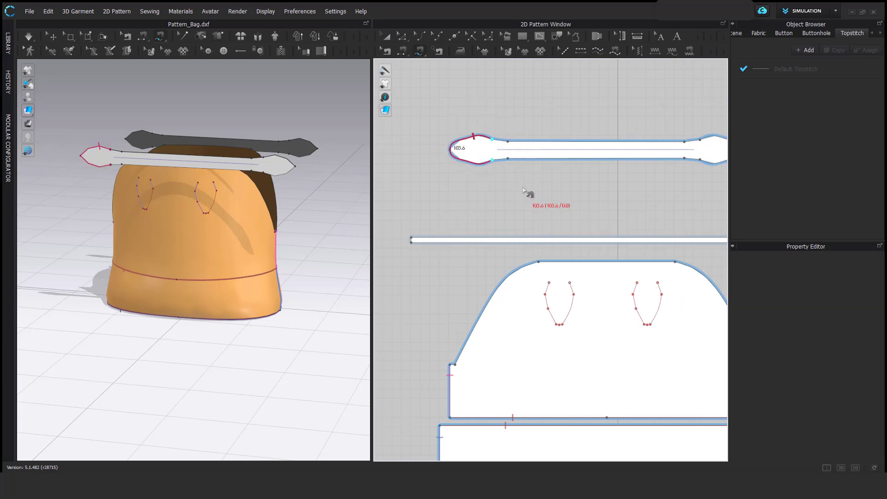
click(573, 286)
click(617, 139)
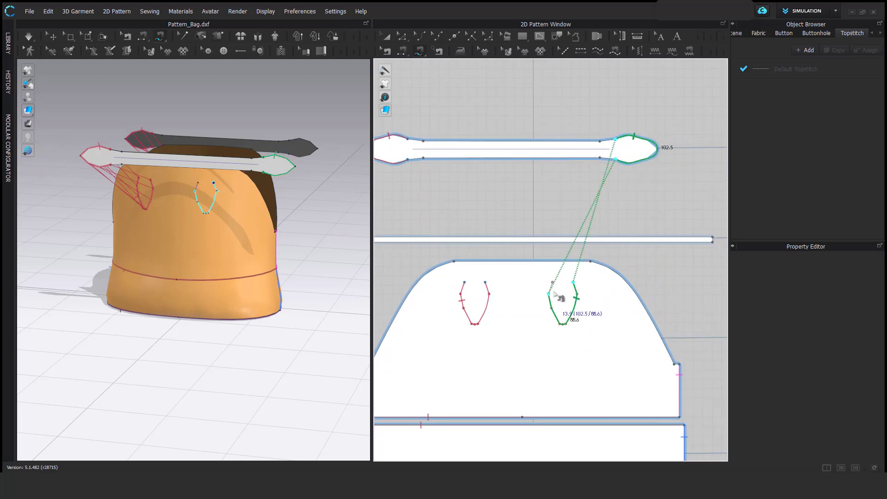
click(554, 293)
click(385, 37)
scroll(505, 219, down, 4)
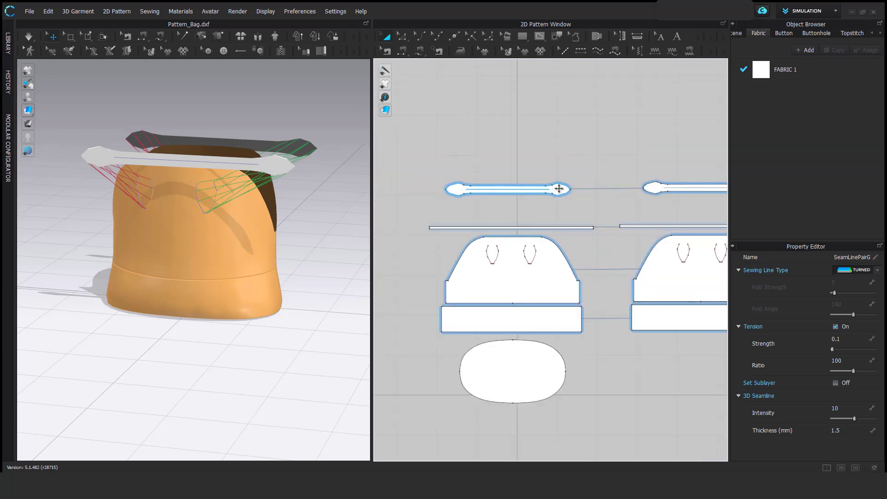
Strengthen both handle pieces.
click(559, 189)
shift+click(656, 186)
right_click(657, 186)
click(691, 343)
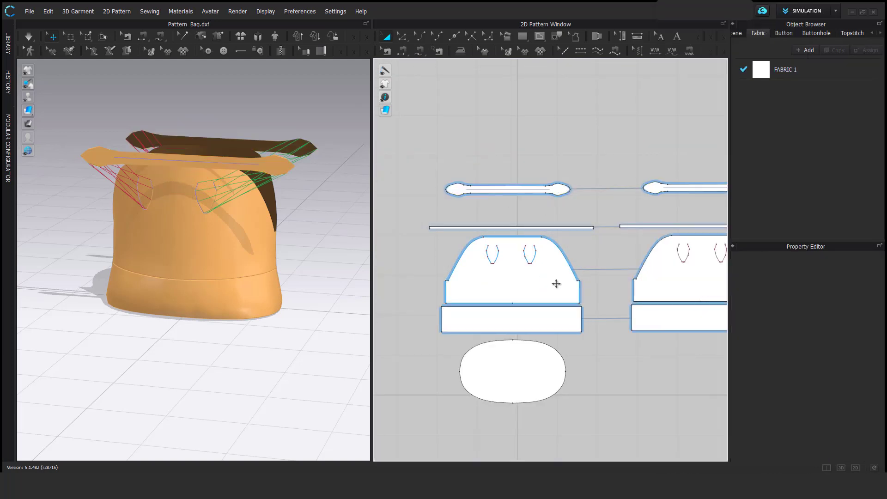
Freeze the two upper body panels and start simulating the handles.
click(556, 283)
right_click(634, 283)
click(665, 370)
key(space)
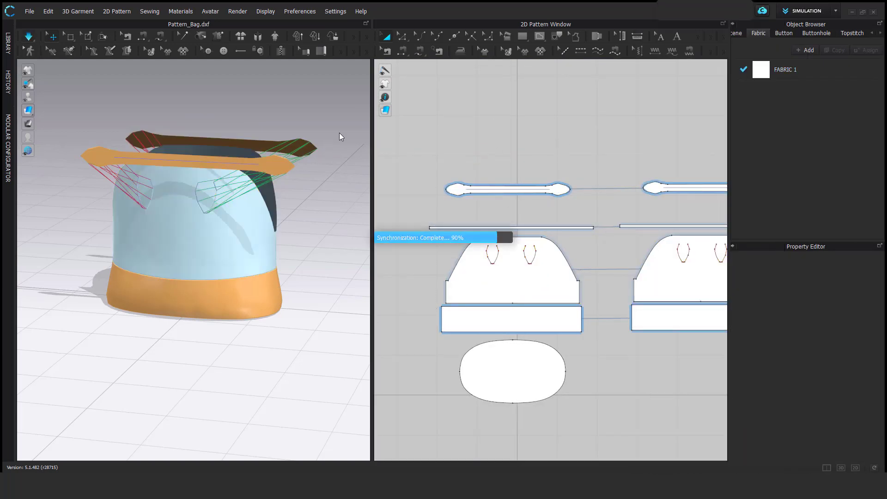
Pull the handle outward from the bag body during the simulation so the handles settle upright.
scroll(235, 139, up, 3)
right_drag(235, 133, 95, 208)
drag(89, 205, 222, 201)
click(253, 216)
scroll(235, 232, down, 3)
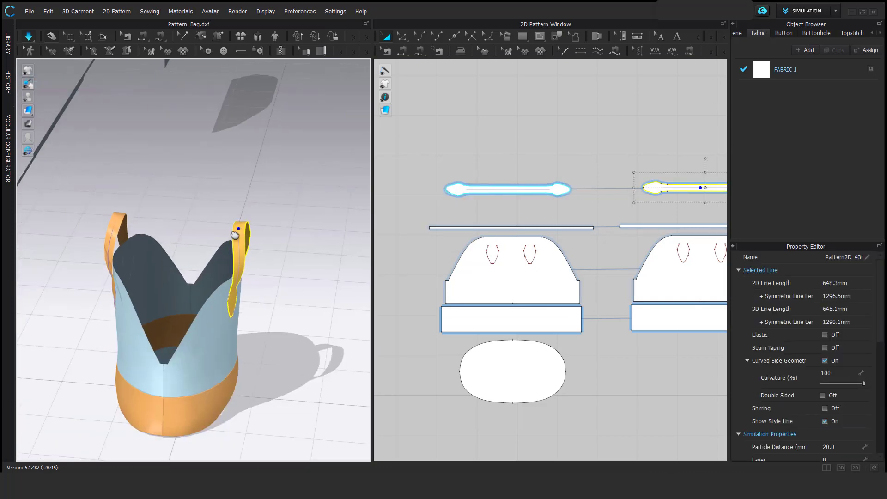
mouse_move(235, 233)
right_down()
mouse_move(299, 269)
mouse_move(250, 268)
mouse_move(224, 221)
right_up()
Unfreeze the two upper body panels.
click(485, 281)
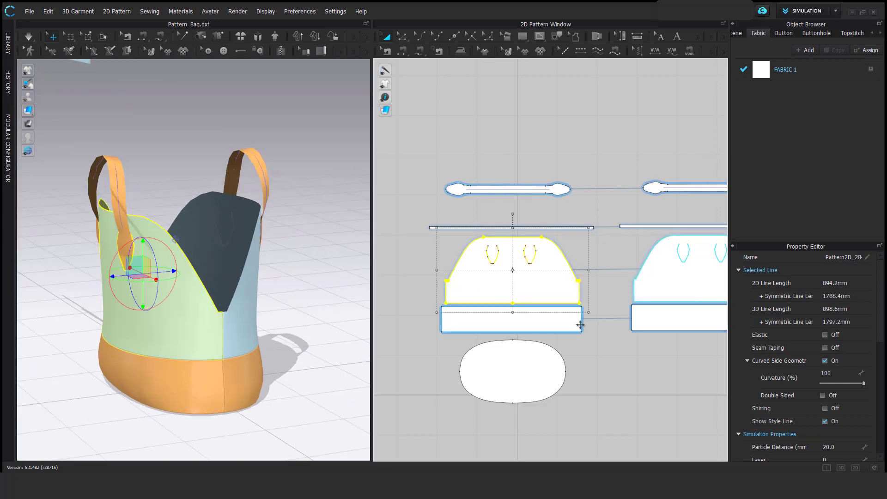
right_click(638, 294)
click(508, 134)
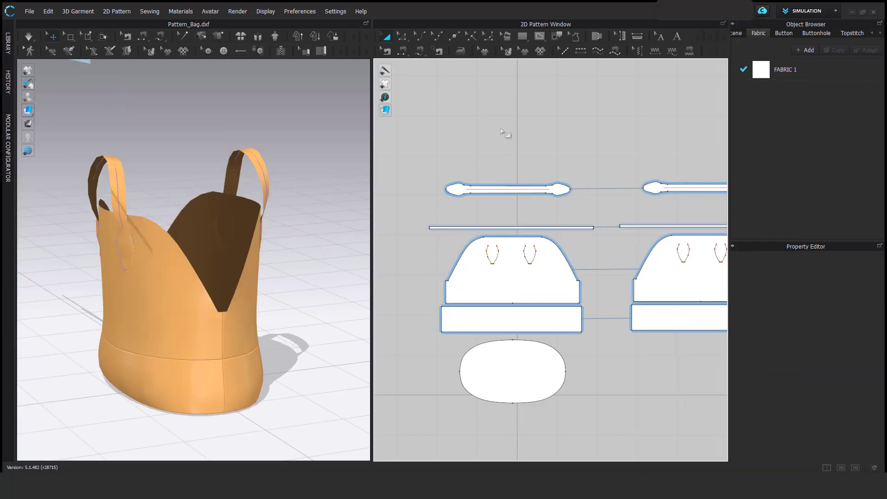
Bring up both handles' simulation properties, and rerun the simulation to settle the handles against the unfrozen body.
click(458, 187)
shift+click(656, 187)
scroll(851, 350, down, 5)
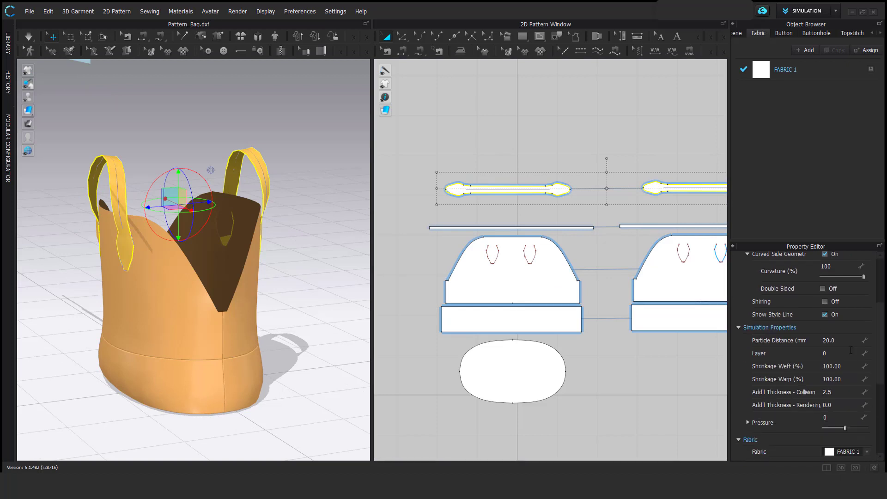
click(555, 161)
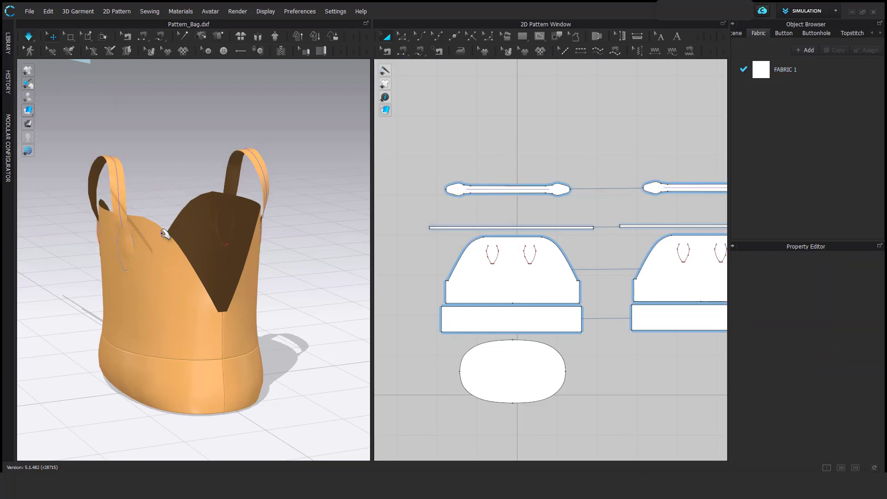
key(space)
right_drag(148, 245, 226, 244)
scroll(165, 239, up, 4)
middle_drag(163, 238, 237, 235)
key(space)
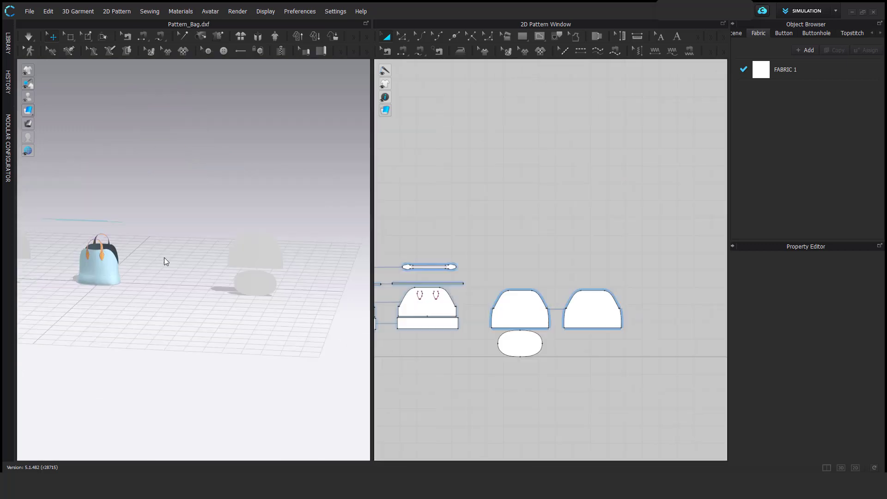
Rotate the lining's oval base piece flat in the 3D view and shift it sideways beneath the lining panel.
middle_drag(164, 259, 195, 265)
click(289, 289)
right_drag(322, 253, 259, 272)
middle_drag(256, 293, 177, 251)
scroll(176, 250, up, 3)
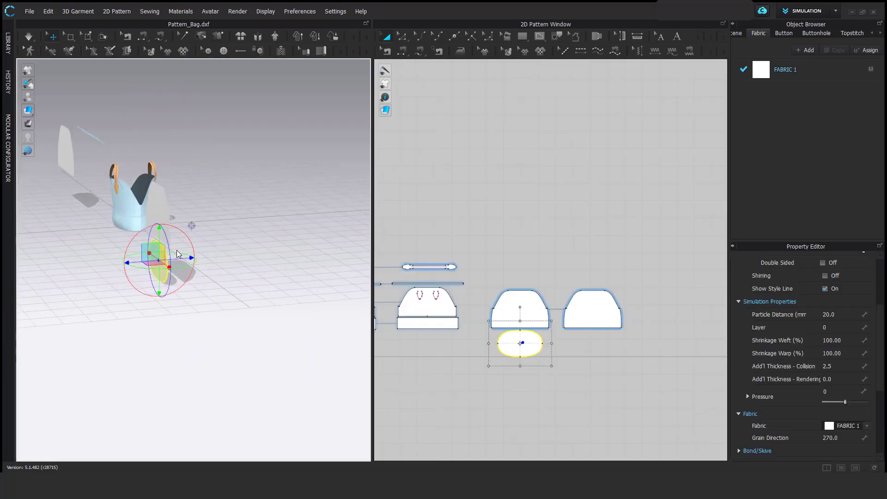
right_drag(176, 250, 199, 254)
drag(155, 242, 156, 239)
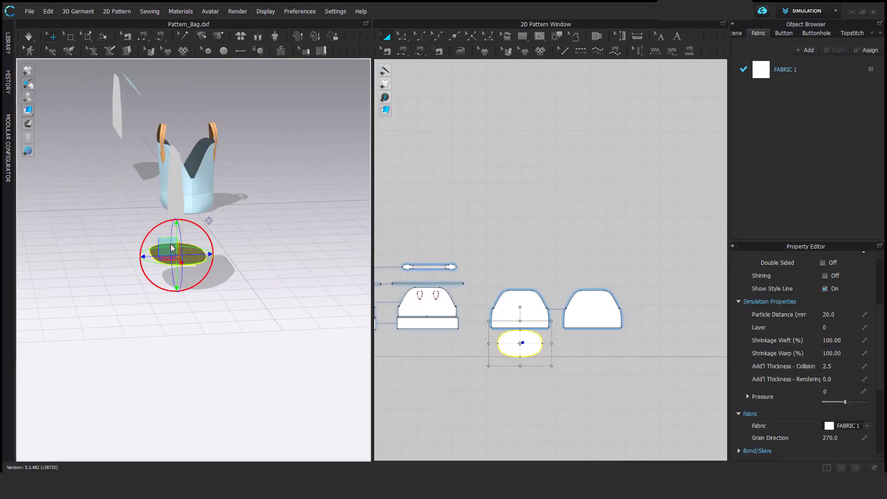
drag(212, 254, 255, 251)
right_drag(251, 251, 115, 267)
Lower the first lining panel and shift it along the depth axis relative to the oval base.
click(156, 175)
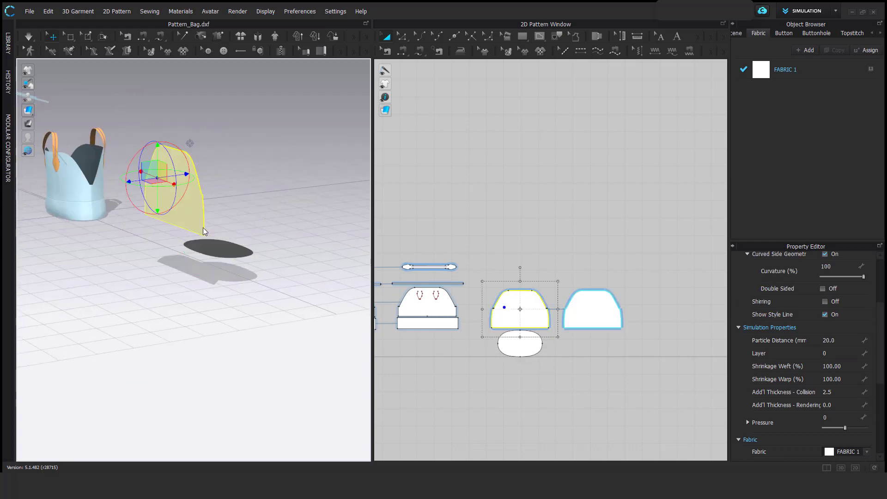
right_drag(203, 227, 159, 226)
mouse_move(158, 146)
mouse_down()
mouse_move(157, 195)
mouse_move(157, 164)
mouse_up()
drag(186, 195, 203, 192)
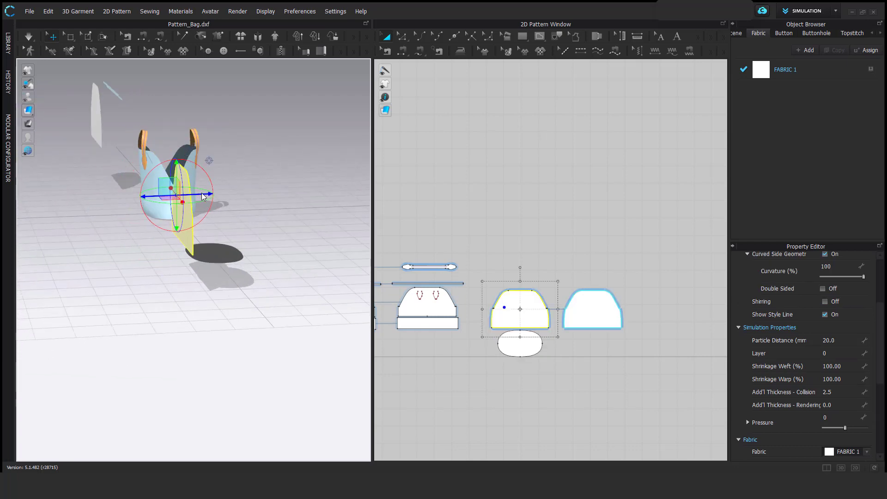
Move the second lining panel over to the oval base, placing it opposite the first panel and at a lower height.
click(97, 127)
right_drag(104, 201, 168, 194)
scroll(176, 203, down, 3)
middle_drag(199, 213, 146, 238)
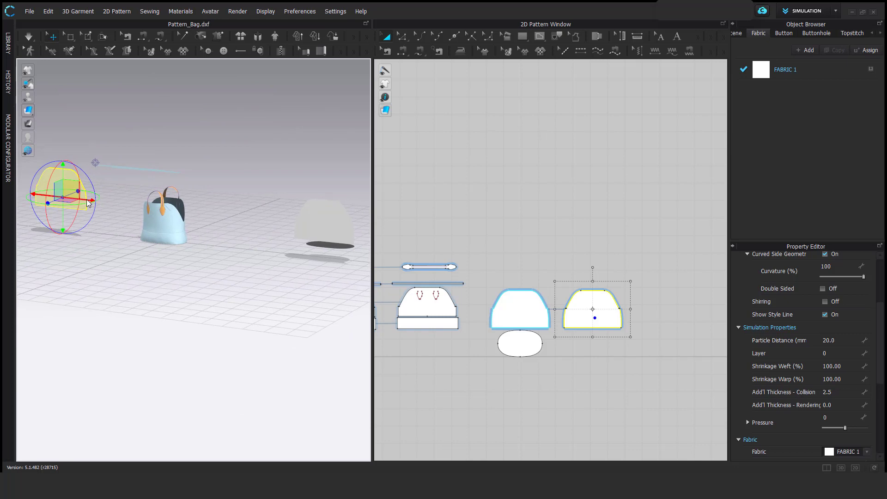
drag(87, 200, 346, 226)
right_drag(339, 229, 228, 257)
scroll(222, 258, up, 4)
middle_drag(175, 266, 284, 234)
right_drag(283, 234, 208, 231)
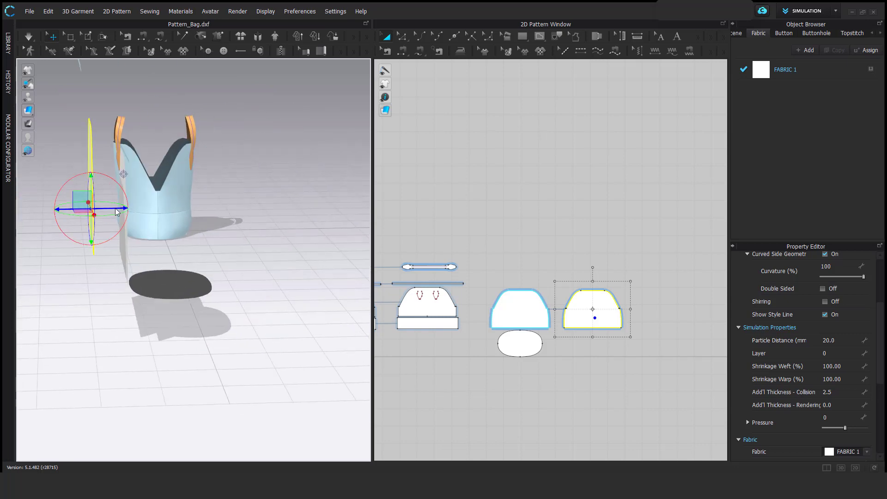
drag(115, 208, 230, 206)
right_drag(208, 211, 252, 207)
drag(205, 182, 270, 264)
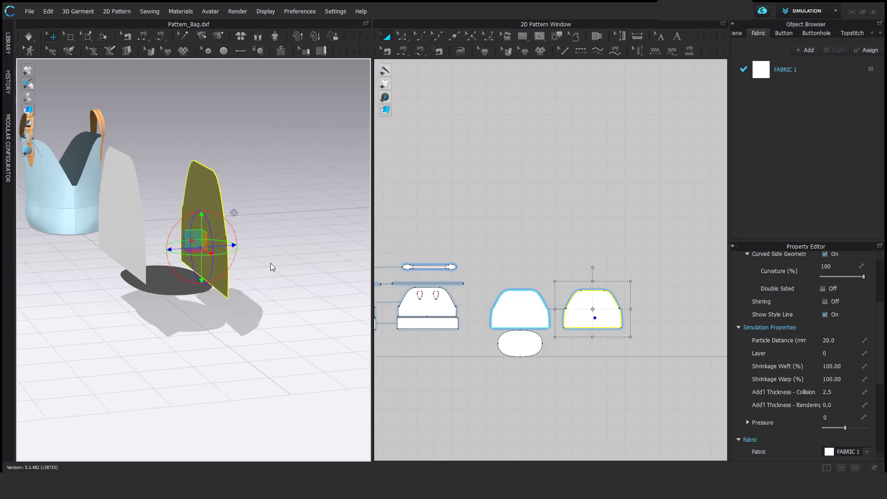
Fine-tune the height and spacing of the lining pieces so both panels stand on either side of the oval base.
right_drag(270, 263, 209, 276)
drag(207, 271, 245, 266)
right_drag(231, 231, 168, 208)
drag(205, 163, 205, 180)
right_drag(204, 181, 234, 222)
drag(223, 206, 211, 206)
Freeze the lining's oval base piece.
right_click(257, 231)
click(291, 91)
click(454, 192)
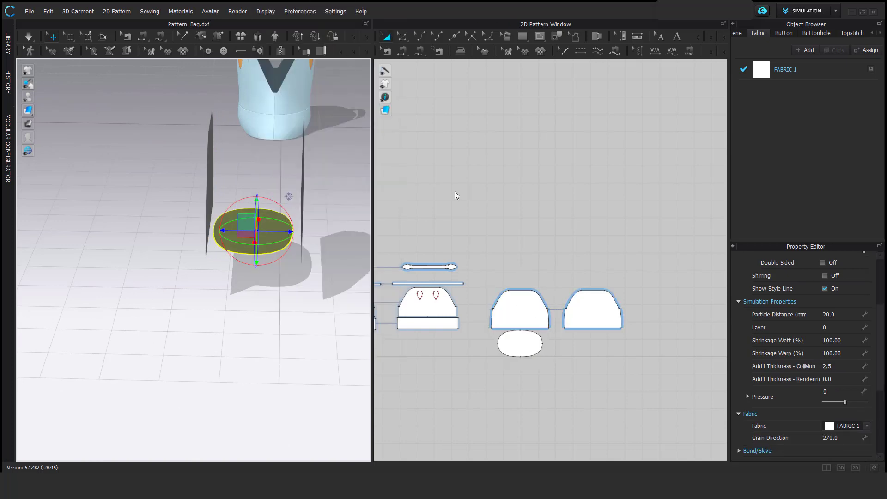
Sew the bottom edges of the two lining panels to the upper and lower halves of the oval base with free sewing.
right_drag(323, 241, 287, 199)
scroll(528, 319, up, 3)
click(419, 51)
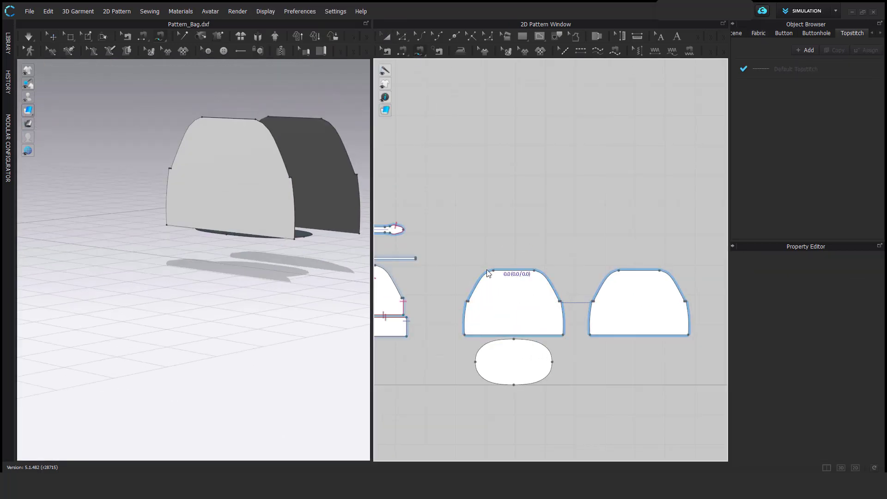
click(464, 335)
click(563, 334)
click(551, 358)
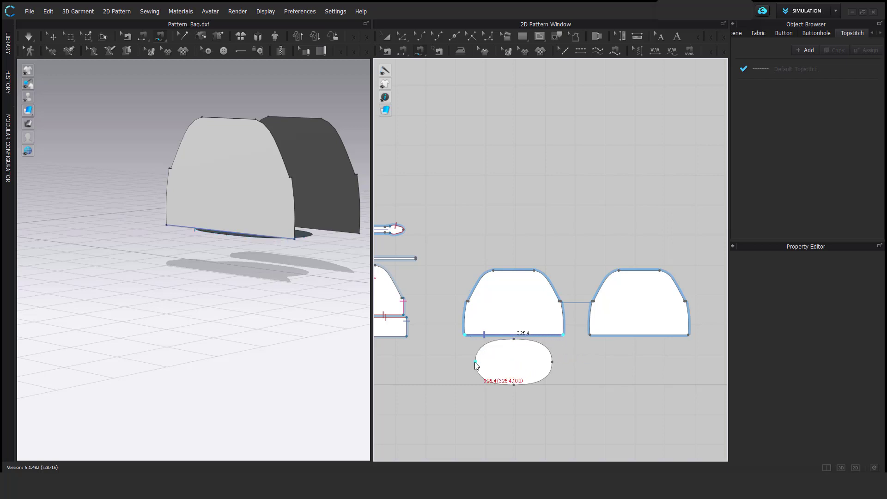
click(551, 362)
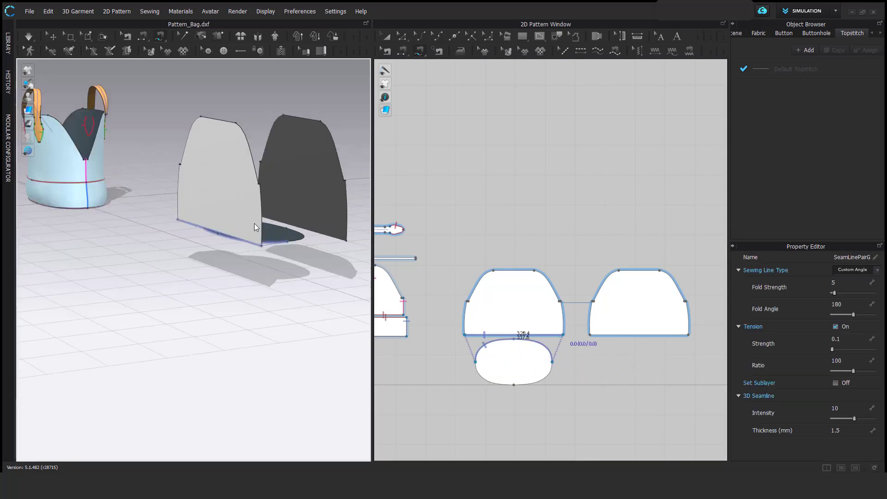
click(593, 337)
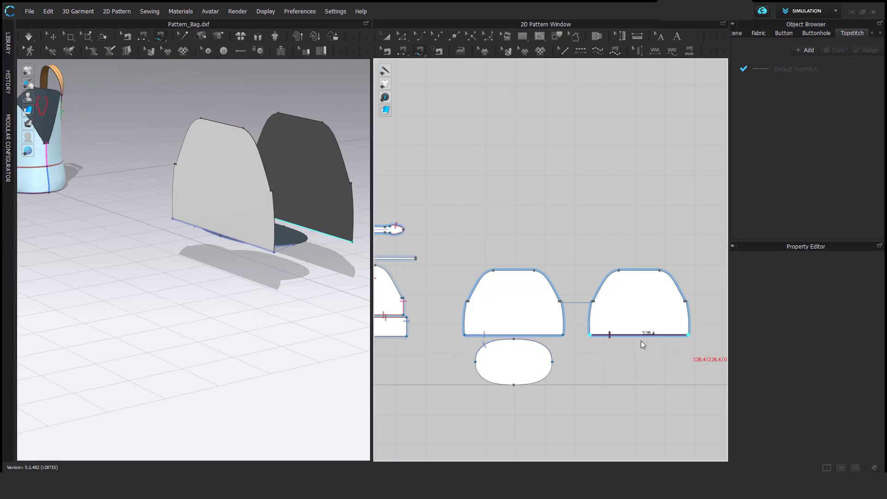
click(478, 369)
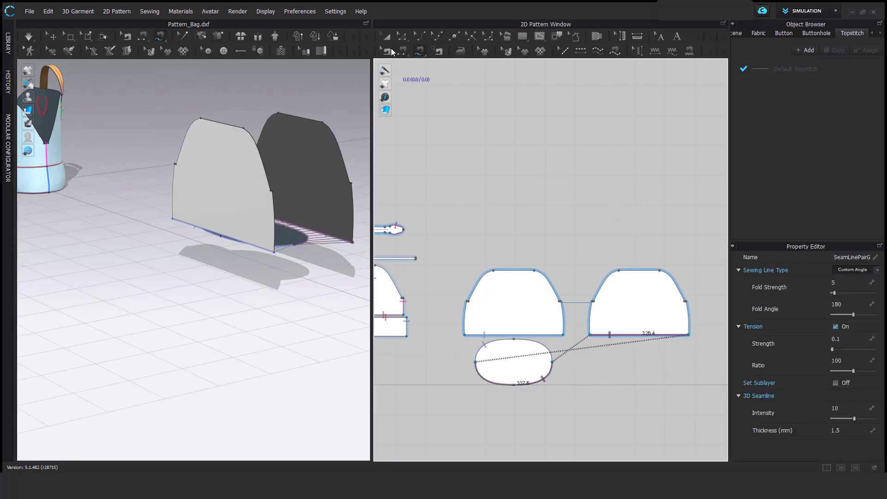
Sew the lower side edges of the two lining panels together on both sides with segment sewing.
click(562, 314)
click(589, 313)
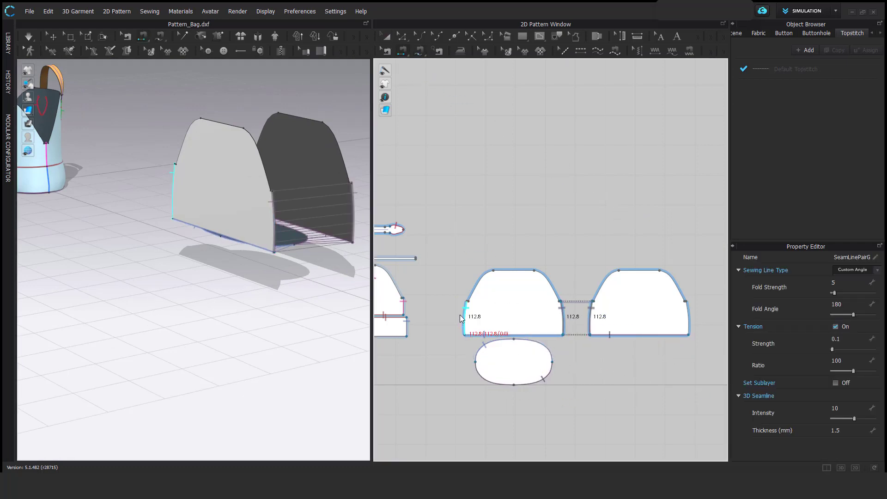
click(465, 318)
click(688, 316)
Set both lining panels to 95 % weft and warp shrinkage and 6.0 additional collision thickness, and strengthen them.
click(388, 38)
click(519, 324)
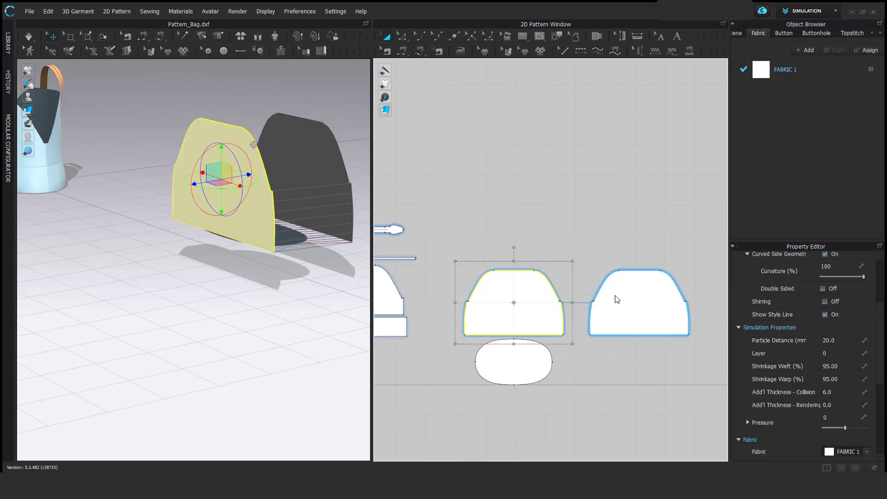
shift+click(615, 298)
right_click(615, 298)
click(642, 362)
Simulate the sewn lining, pinning one panel's top edge and pulling the opposite panel's top edge inward.
key(space)
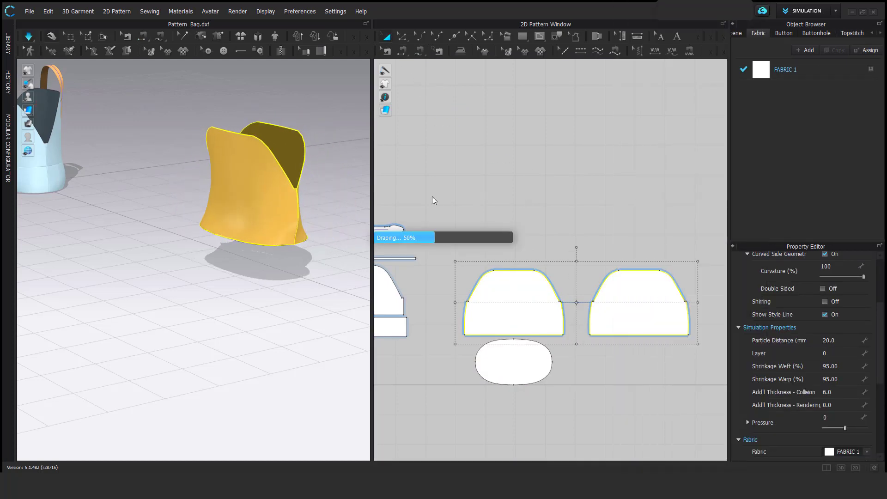
right_drag(240, 202, 236, 182)
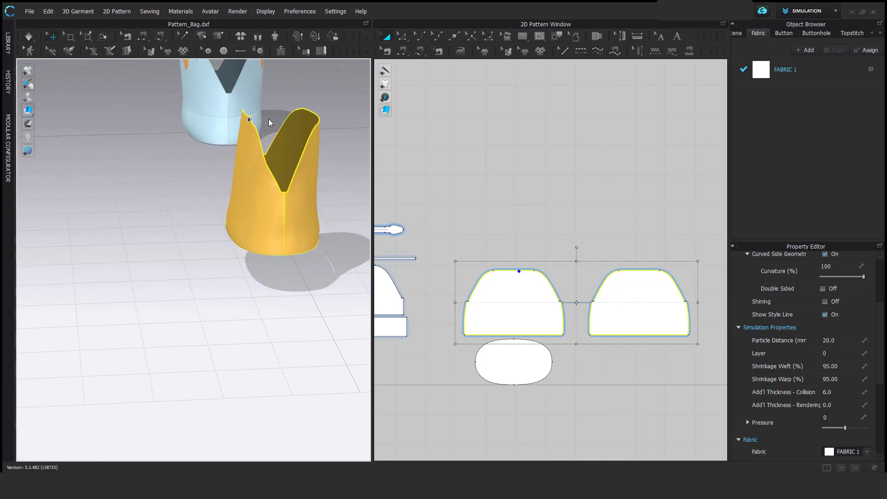
key(w)
click(248, 122)
click(309, 121)
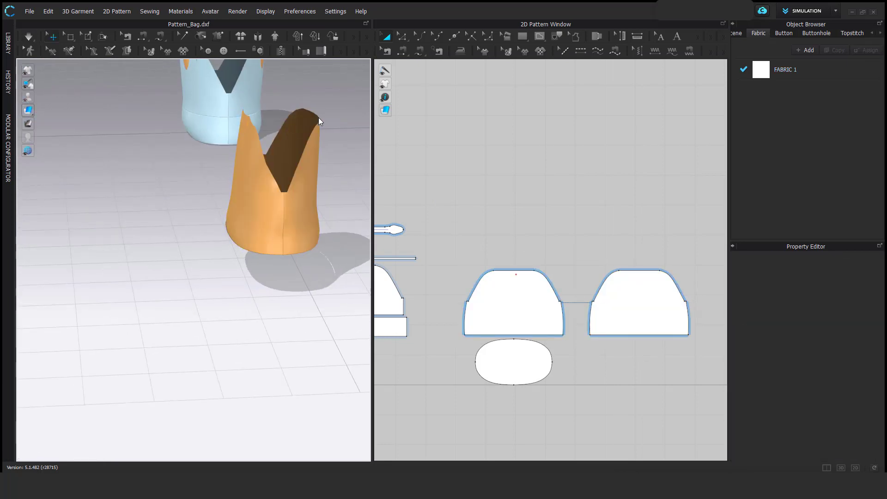
key(space)
drag(318, 117, 299, 114)
right_drag(294, 117, 318, 122)
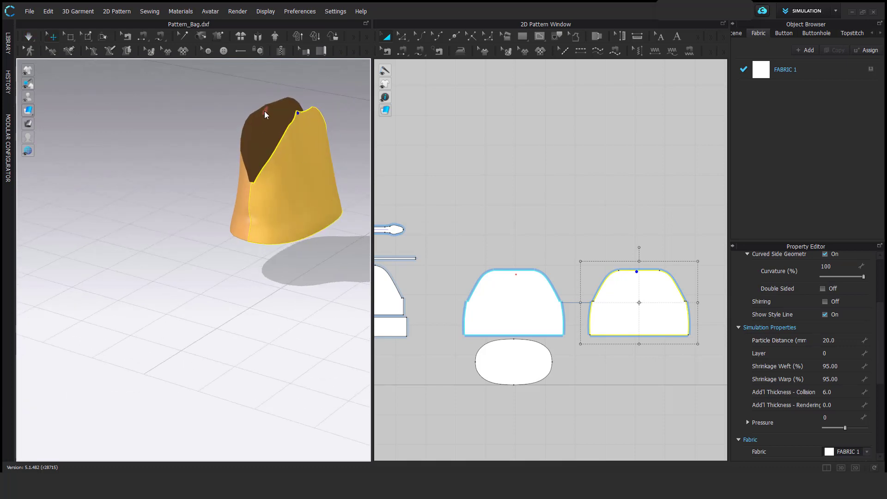
Select all three lining pieces and move them together into the outer bag.
right_drag(266, 115, 303, 196)
scroll(279, 196, down, 5)
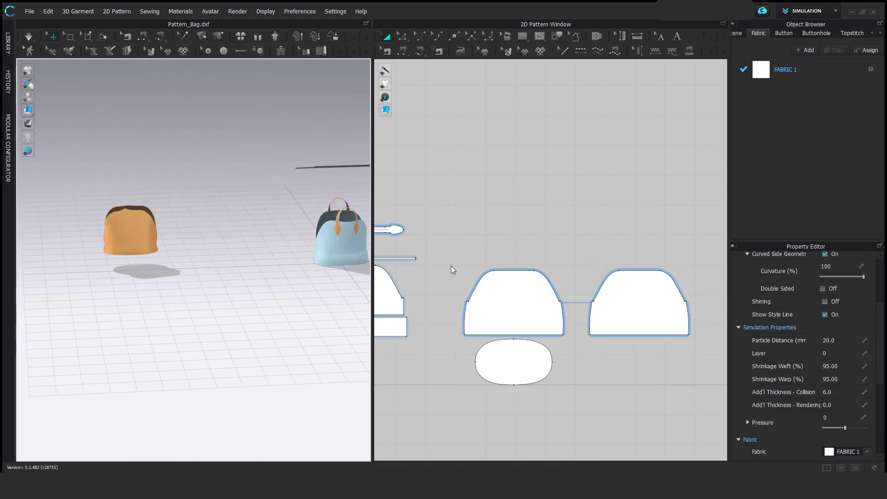
drag(441, 257, 706, 393)
drag(139, 236, 351, 237)
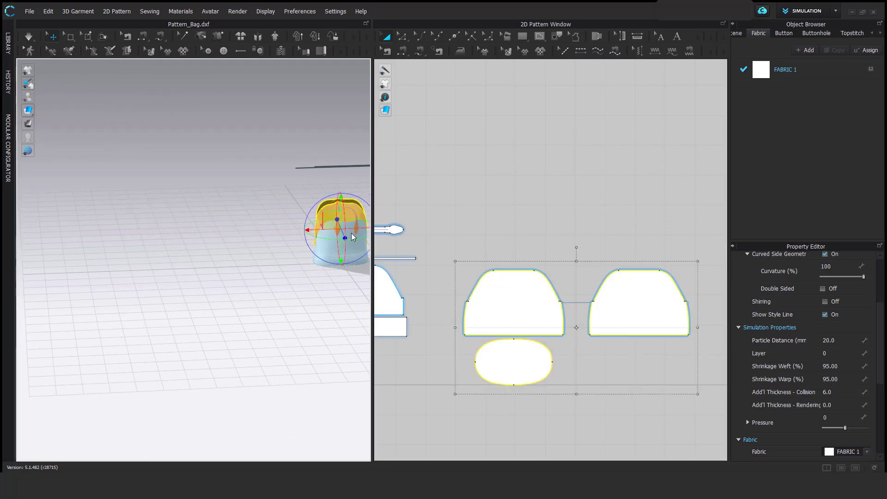
Examine how the lining sits inside the outer bag from the front, from above and close up.
scroll(351, 237, up, 5)
right_drag(323, 287, 291, 368)
scroll(269, 312, up, 5)
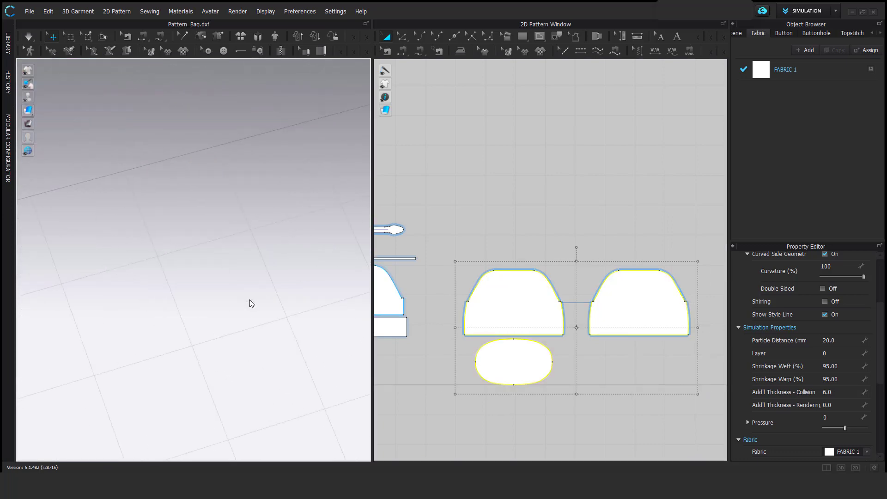
scroll(251, 304, down, 5)
right_drag(251, 303, 234, 257)
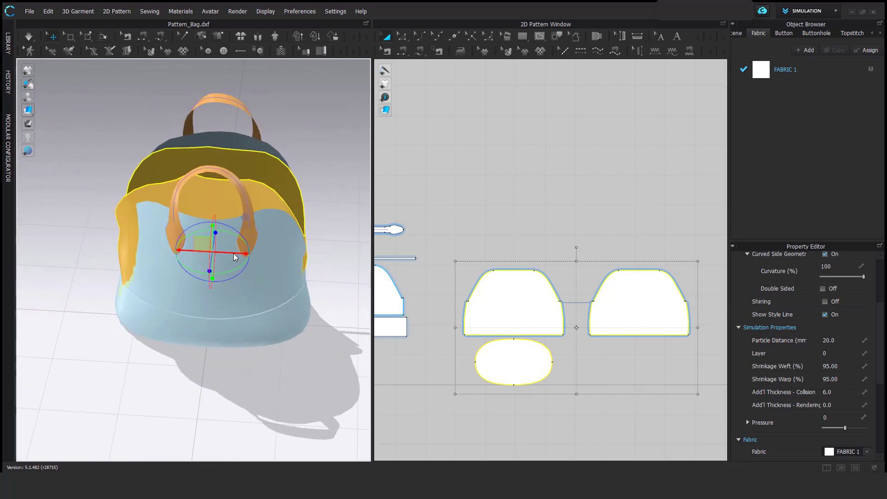
right_drag(322, 257, 229, 301)
scroll(256, 249, down, 3)
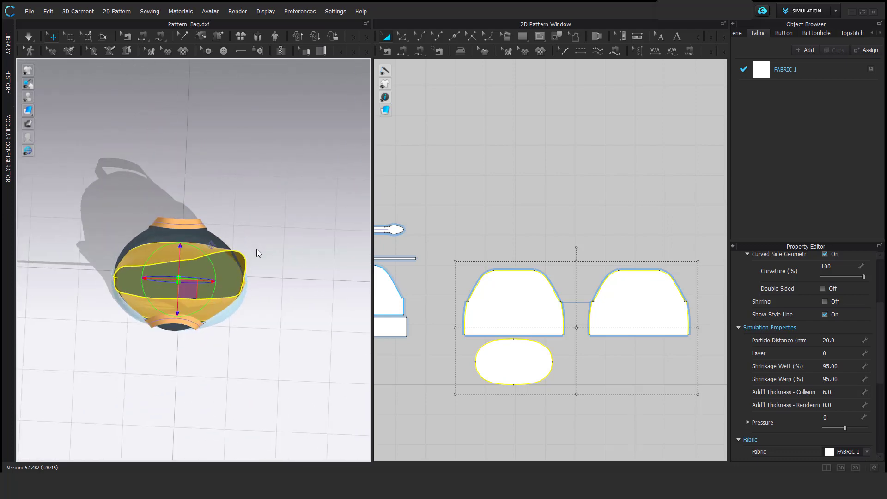
right_drag(276, 279, 251, 260)
scroll(245, 257, up, 5)
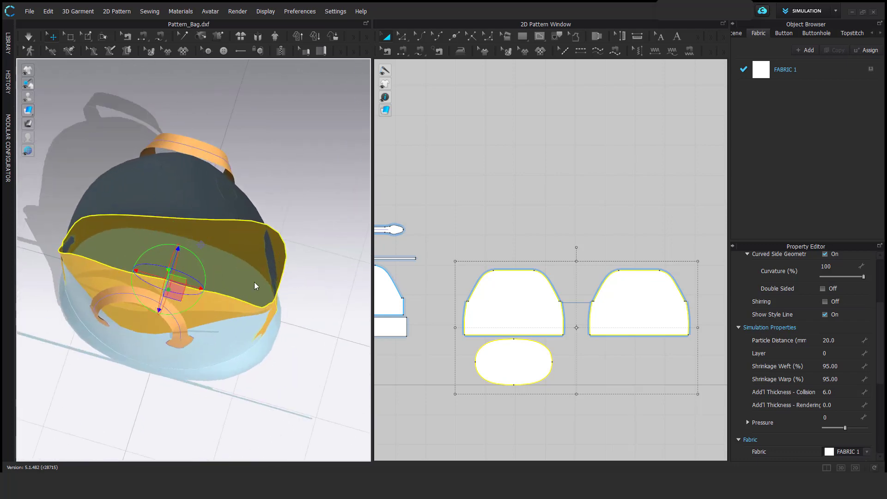
Unfreeze all outer bag pieces and deactivate them together with their sewing.
scroll(454, 287, down, 3)
right_drag(429, 323, 499, 323)
mouse_move(407, 193)
mouse_down()
mouse_move(556, 339)
mouse_move(572, 342)
mouse_up()
right_click(491, 288)
click(506, 323)
right_click(485, 323)
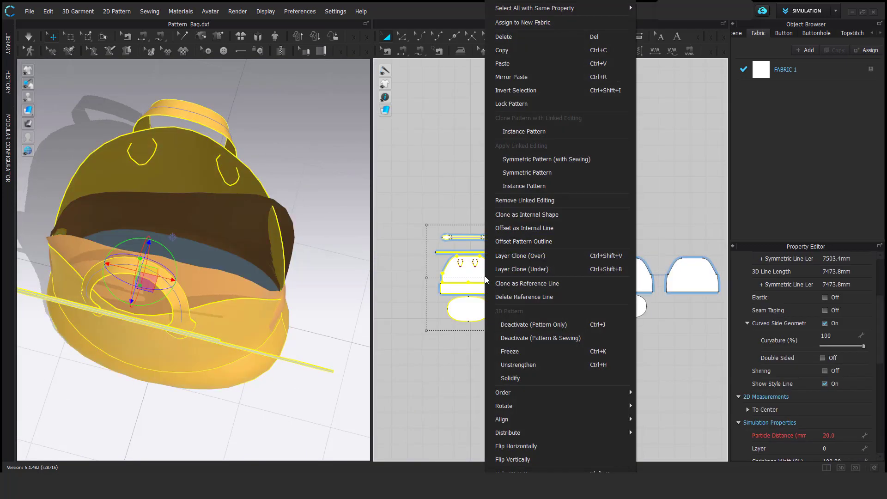
click(530, 339)
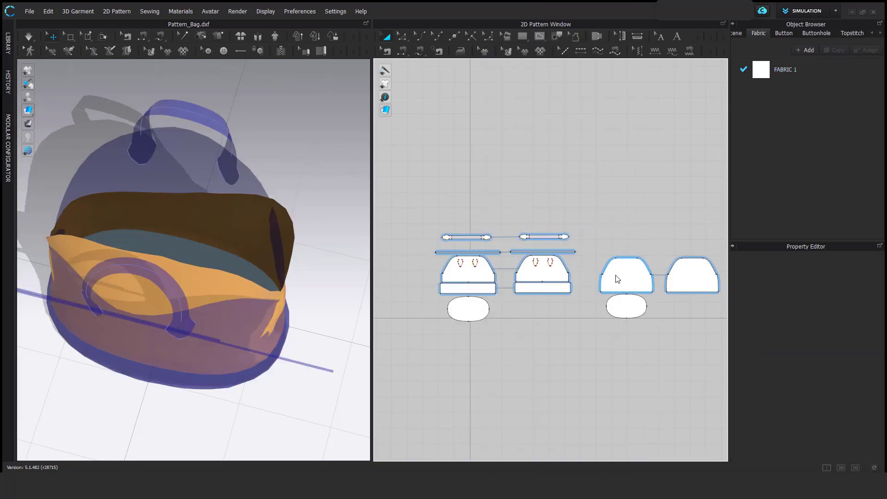
Select all the outer bag pieces, including the strips and handles, and reactivate them.
click(258, 198)
right_drag(325, 322, 362, 290)
drag(420, 207, 587, 342)
right_click(519, 286)
click(574, 129)
Strengthen the outer bag's oval base piece.
click(468, 309)
right_click(479, 318)
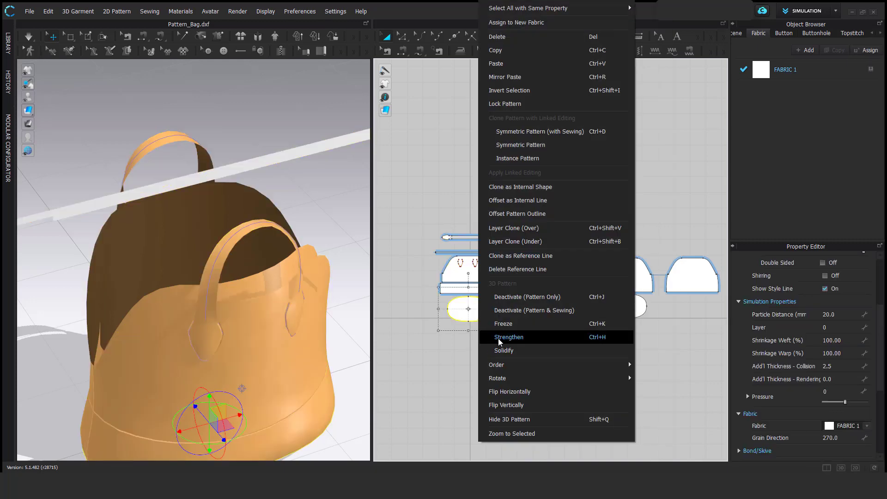
click(498, 338)
scroll(500, 293, up, 3)
key(Escape)
click(472, 288)
key(Escape)
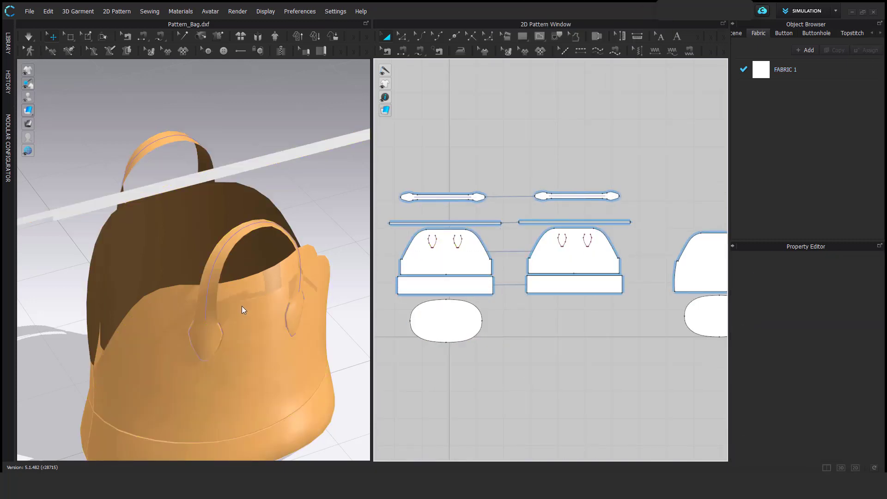
Free sew the lining panel's curved top edge to the matching top edge of the outer bag panel.
right_drag(242, 305, 138, 240)
click(419, 51)
scroll(487, 219, up, 5)
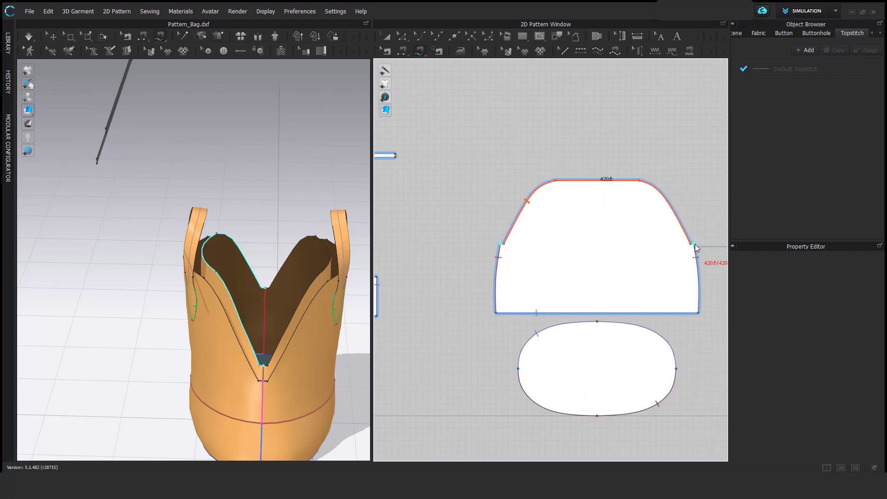
click(695, 246)
scroll(694, 225, down, 4)
scroll(453, 285, up, 4)
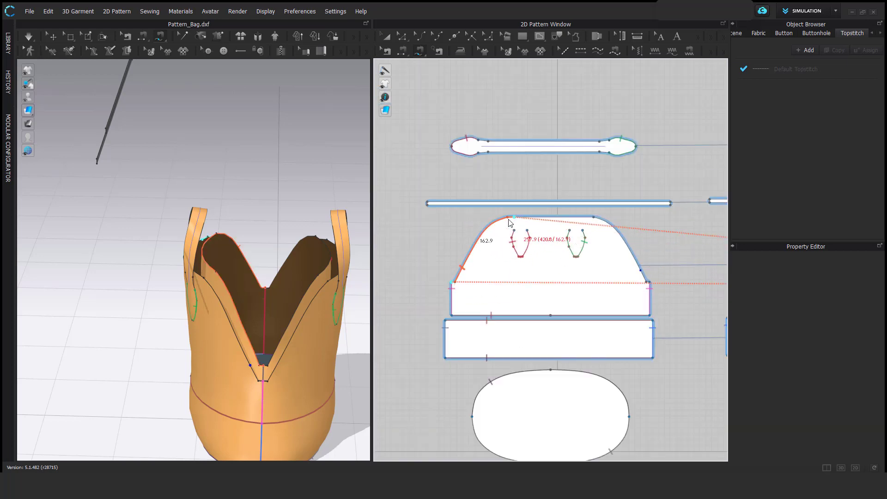
key(a)
Freeze the two long strips and simulate the outer bag with the sewn-in lining.
scroll(504, 194, down, 4)
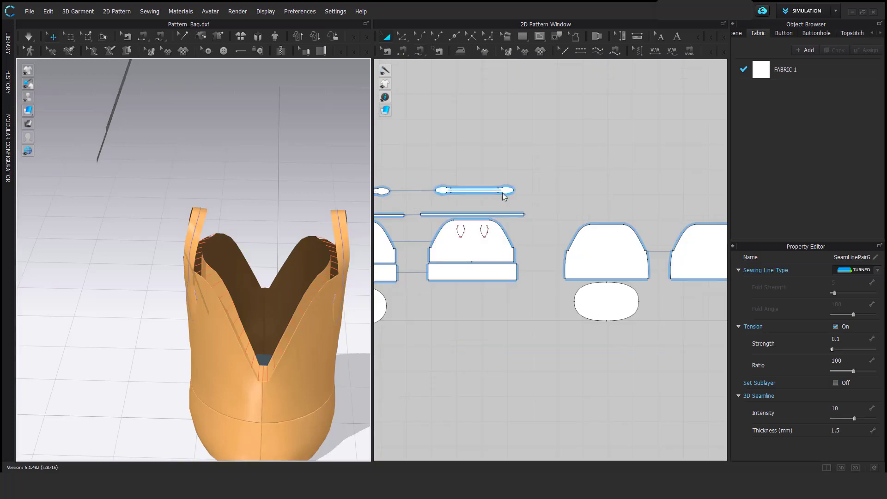
click(499, 220)
right_click(497, 223)
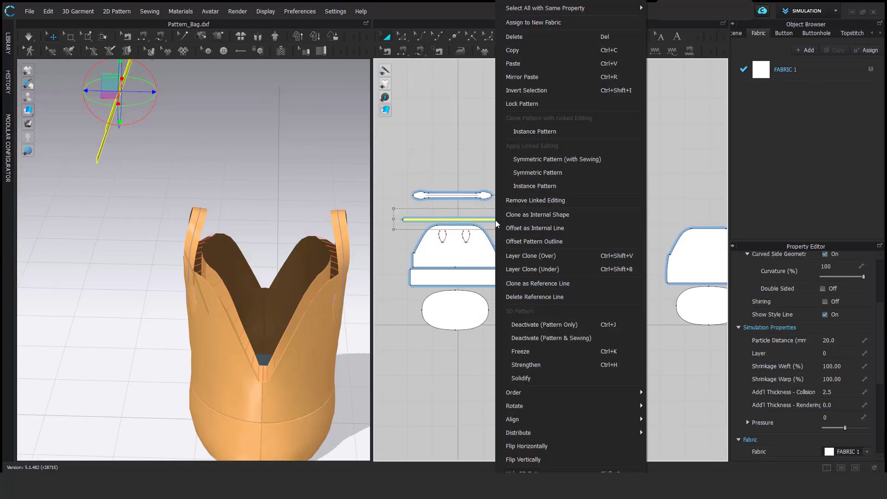
click(520, 352)
scroll(224, 204, down, 3)
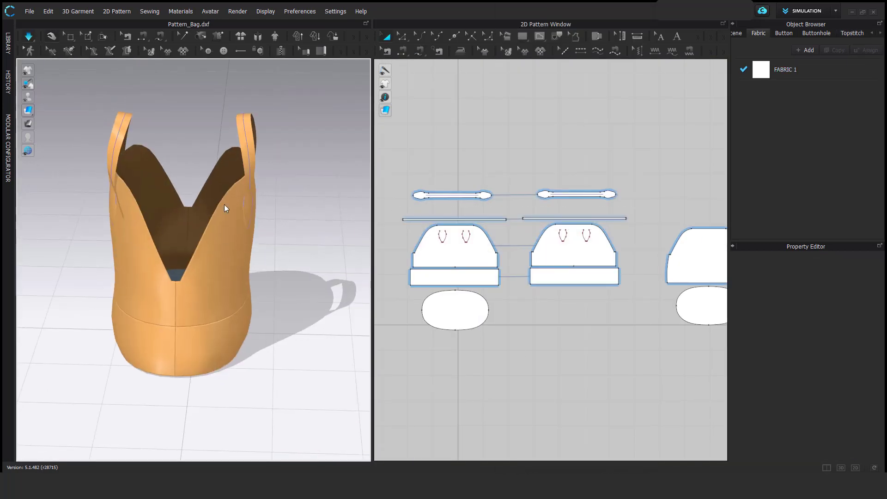
right_drag(226, 208, 264, 197)
key(space)
Select both lining panels and the lining base together and unstrengthen them.
middle_drag(633, 261, 494, 259)
click(573, 264)
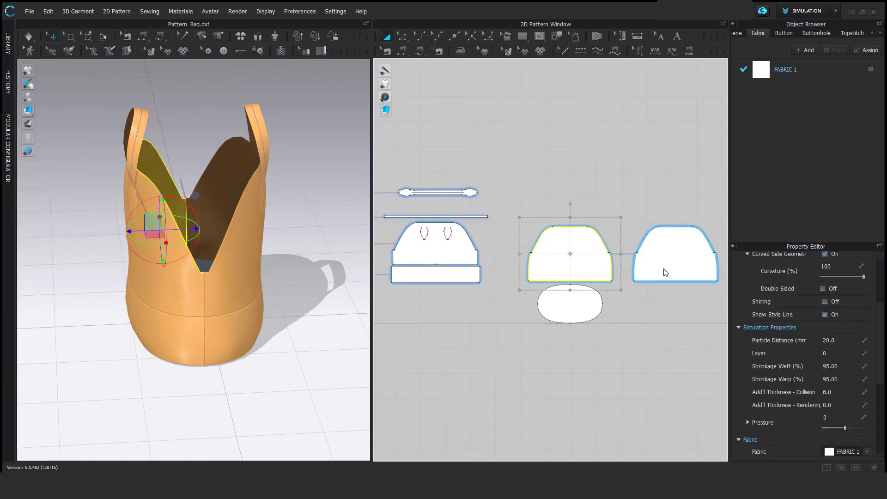
shift+click(665, 271)
shift+click(585, 315)
right_click(585, 318)
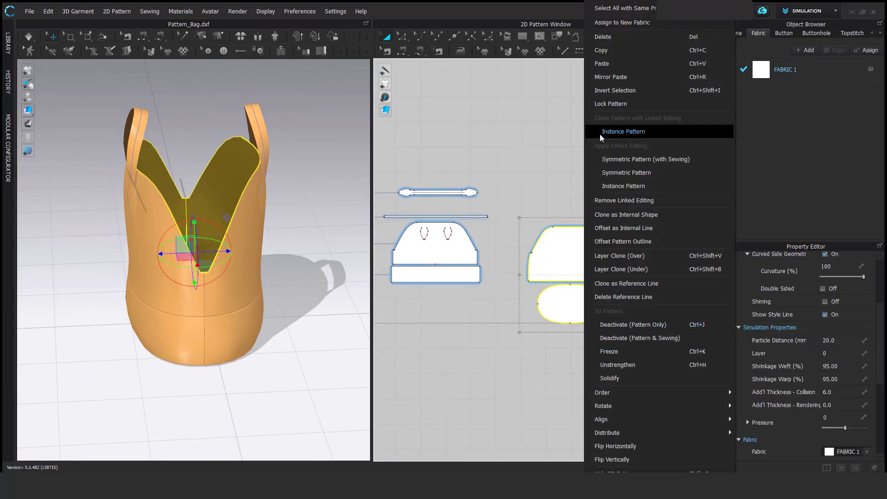
click(610, 378)
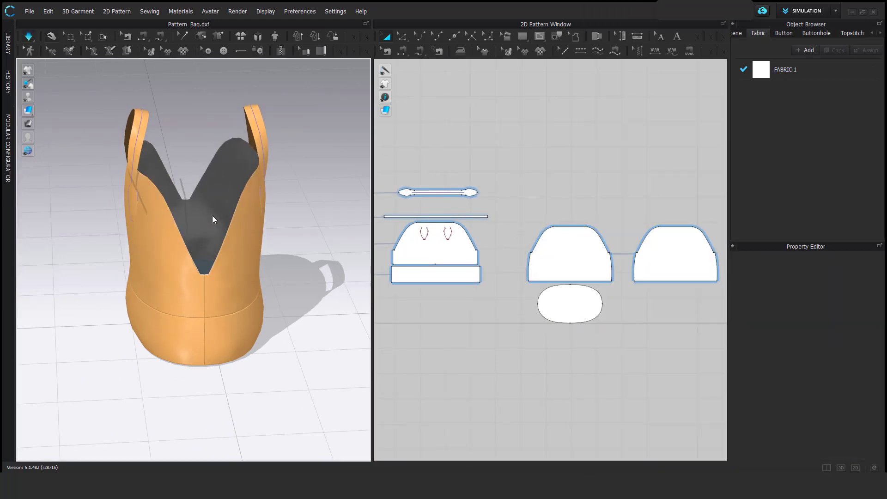
While simulating, set the weft and warp shrinkage of all three lining pieces to 100%.
scroll(222, 199, up, 4)
right_drag(237, 188, 203, 231)
click(555, 276)
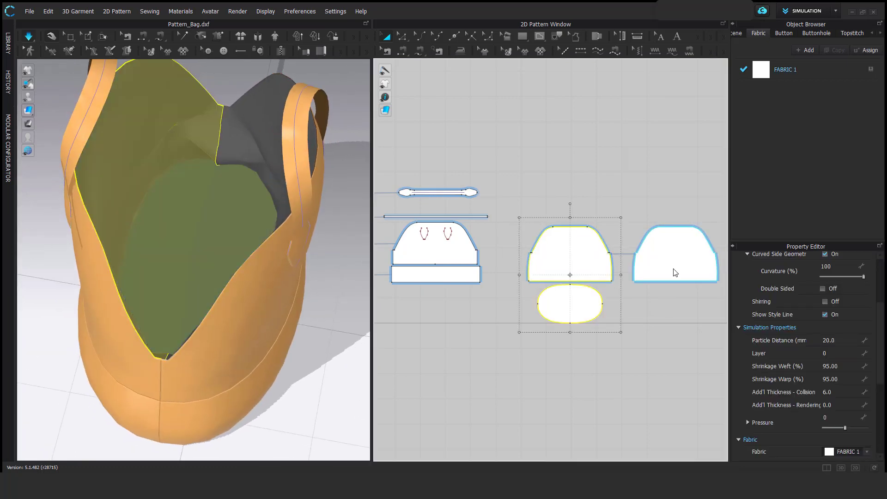
click(846, 368)
text(100)
click(843, 378)
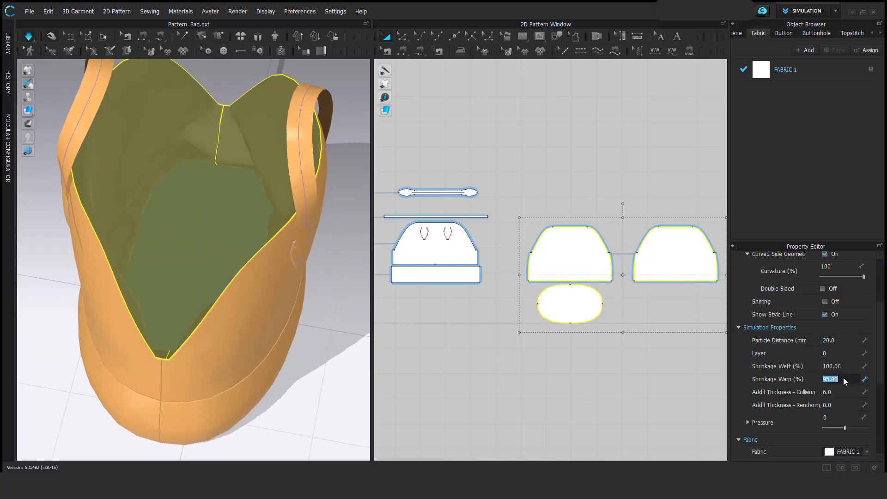
right_drag(162, 174, 206, 217)
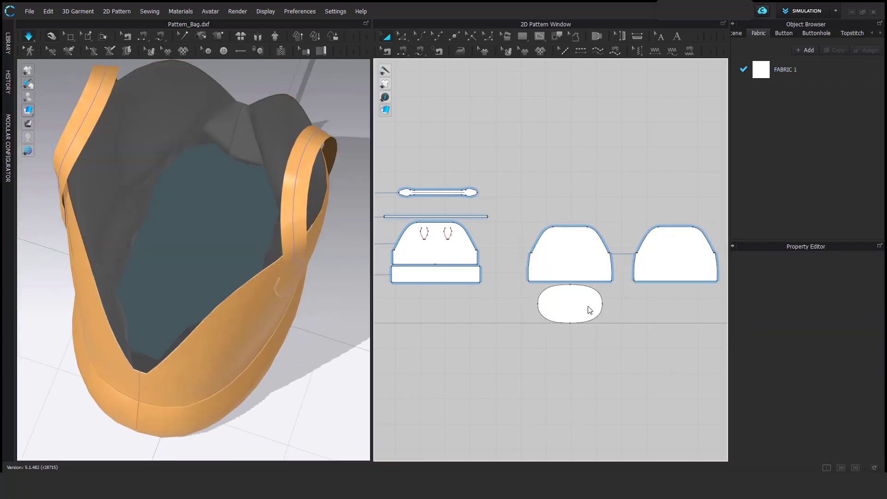
Unfreeze the lining's oval base piece and let it simulate inside the bag.
right_click(588, 311)
click(540, 166)
mouse_move(248, 225)
right_down()
mouse_move(189, 207)
mouse_move(189, 187)
mouse_move(178, 234)
mouse_move(239, 214)
right_up()
scroll(238, 214, up, 10)
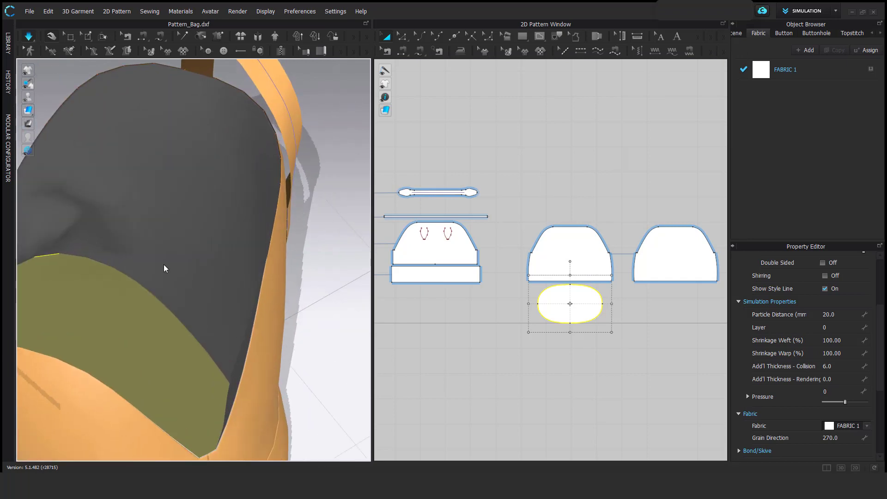
key(Escape)
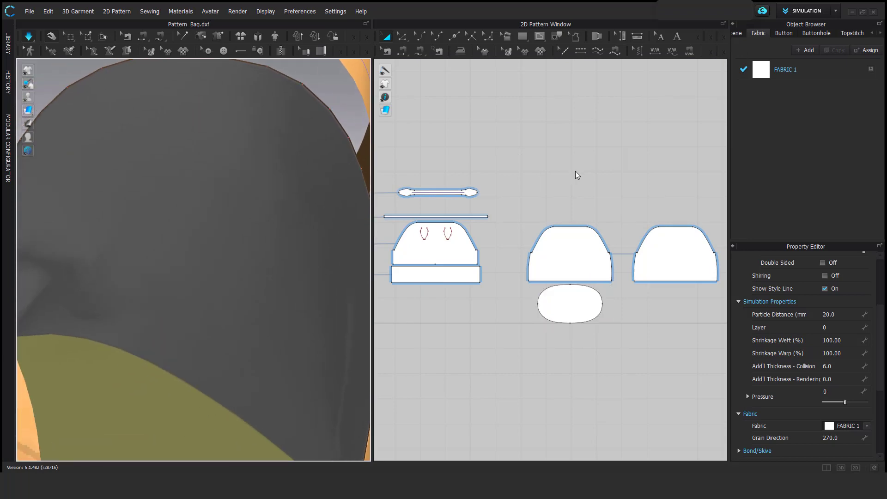
Draw an internal rectangle about 136 by 120 mm in the middle of the second lining panel.
click(543, 37)
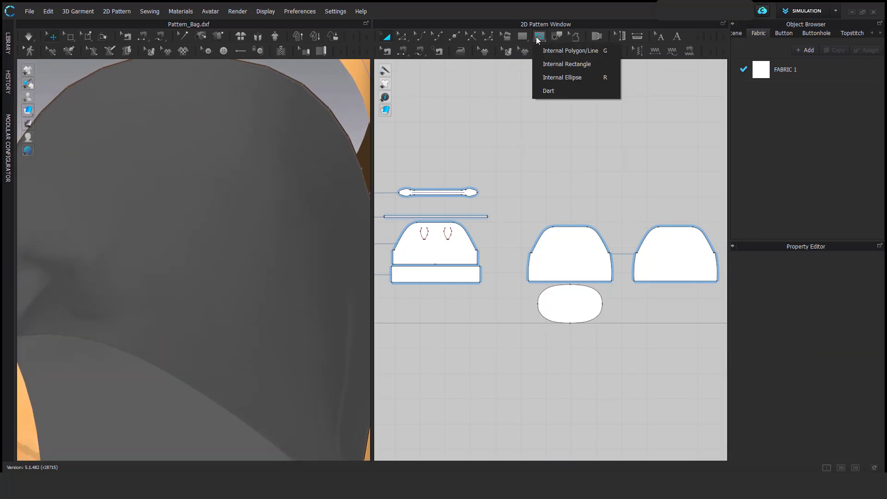
click(554, 63)
scroll(524, 220, up, 3)
scroll(520, 218, up, 2)
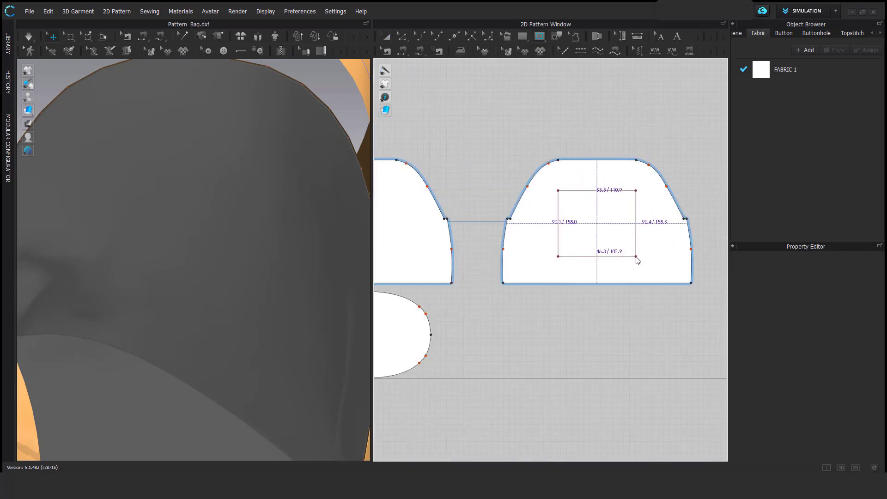
drag(639, 263, 639, 262)
scroll(150, 253, down, 5)
scroll(610, 240, up, 5)
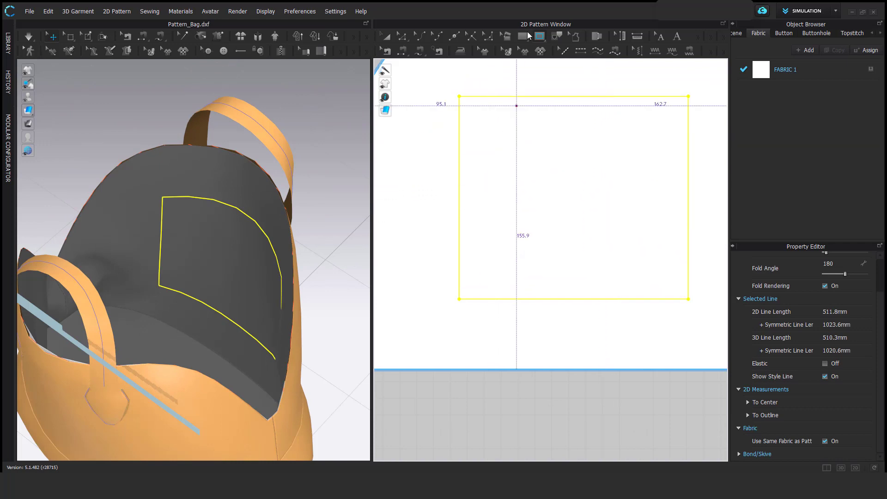
Clone the internal rectangle as a separate pocket pattern and place it beside the lining panels.
key(a)
scroll(545, 189, down, 4)
right_click(558, 142)
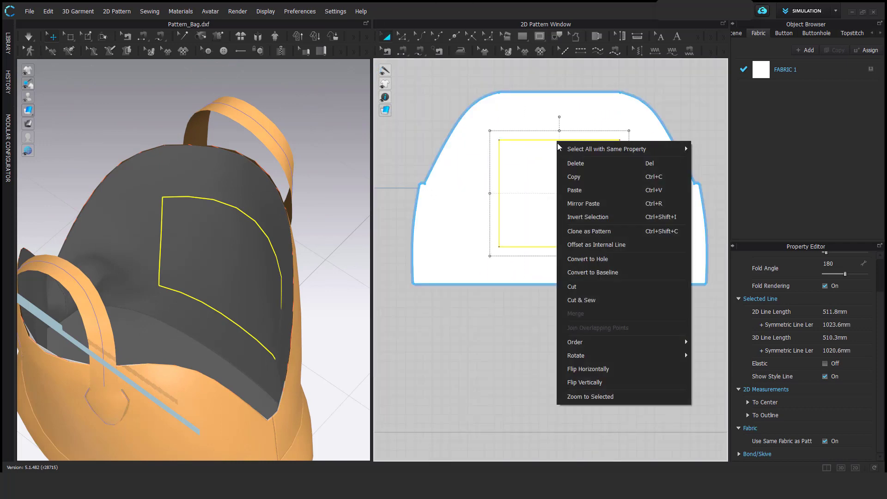
click(602, 231)
scroll(619, 277, down, 5)
click(622, 309)
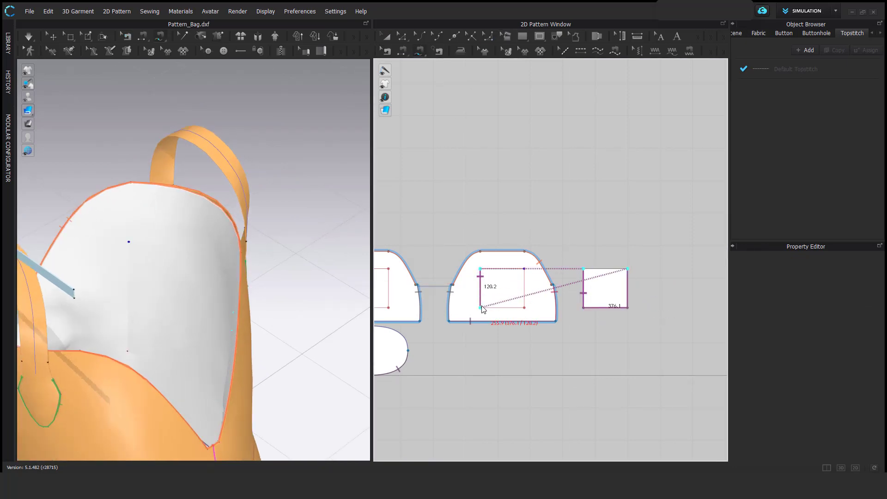
Free sew the pocket's two sides and bottom edge to the same three sides of the lining panel's rectangle.
click(530, 269)
scroll(185, 297, down, 5)
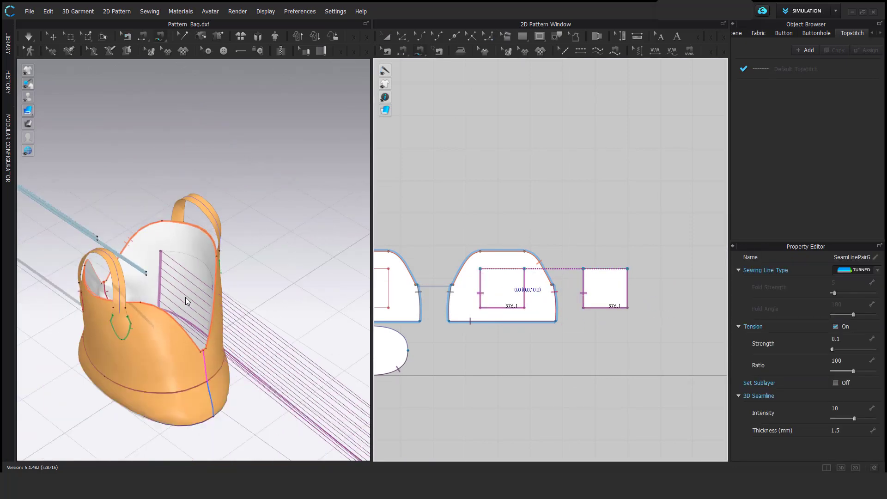
right_drag(184, 298, 171, 273)
right_drag(99, 287, 245, 300)
Remove linked editing from the lining panel and delete the duplicate rectangle on the first lining panel.
click(389, 39)
click(491, 262)
right_click(491, 262)
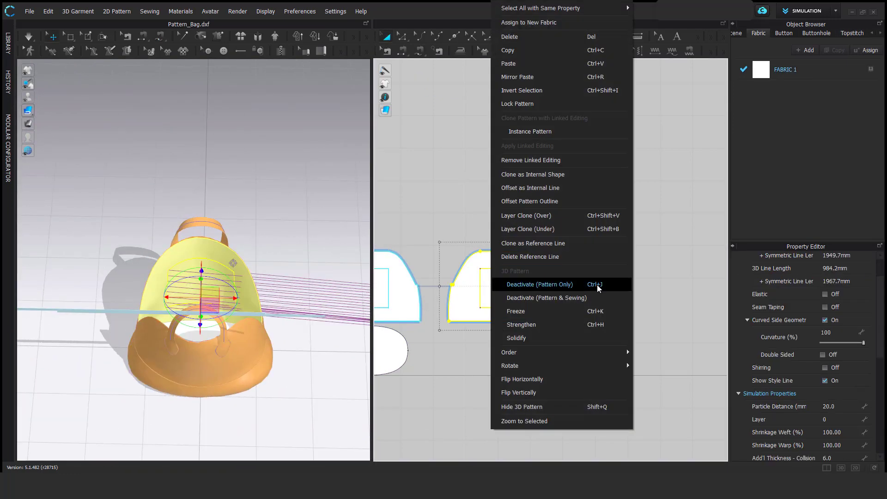
click(554, 160)
middle_drag(496, 213, 580, 198)
click(460, 269)
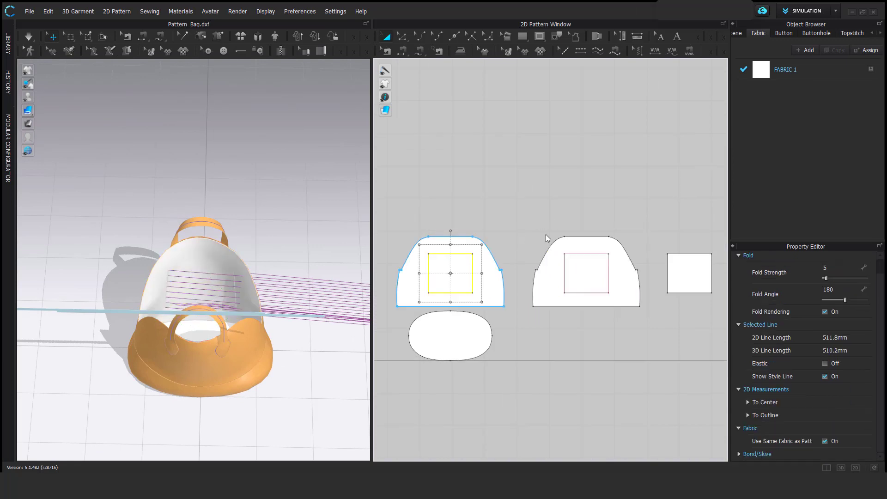
key(Delete)
Select the pocket piece and bring it into place against the lining's rectangle inside the bag.
click(691, 265)
scroll(314, 268, up, 5)
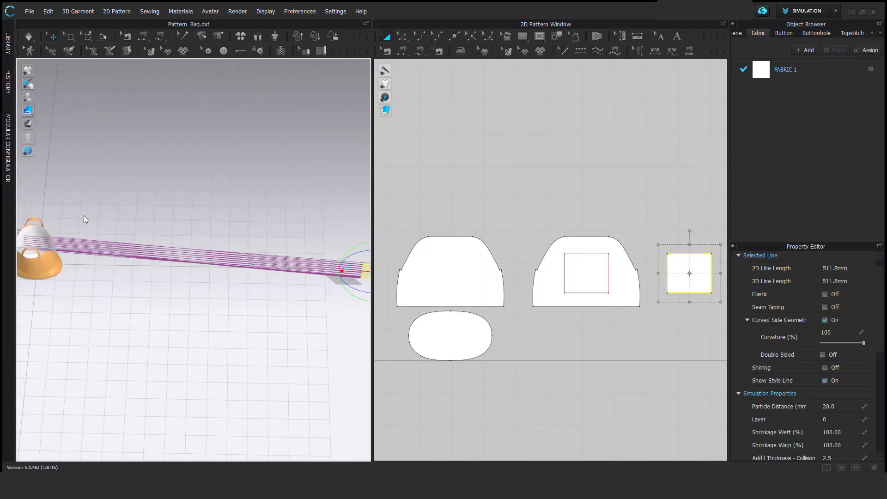
right_click(307, 268)
click(341, 266)
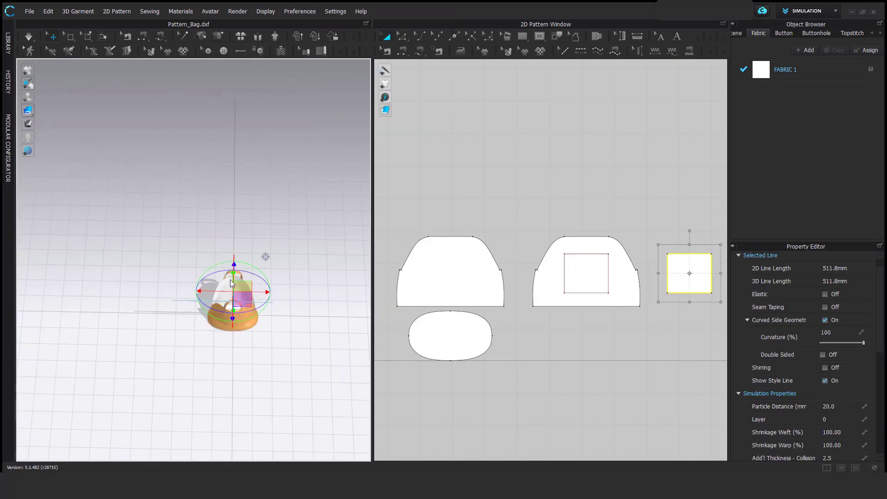
scroll(200, 307, up, 8)
scroll(215, 286, down, 5)
right_drag(192, 225, 126, 270)
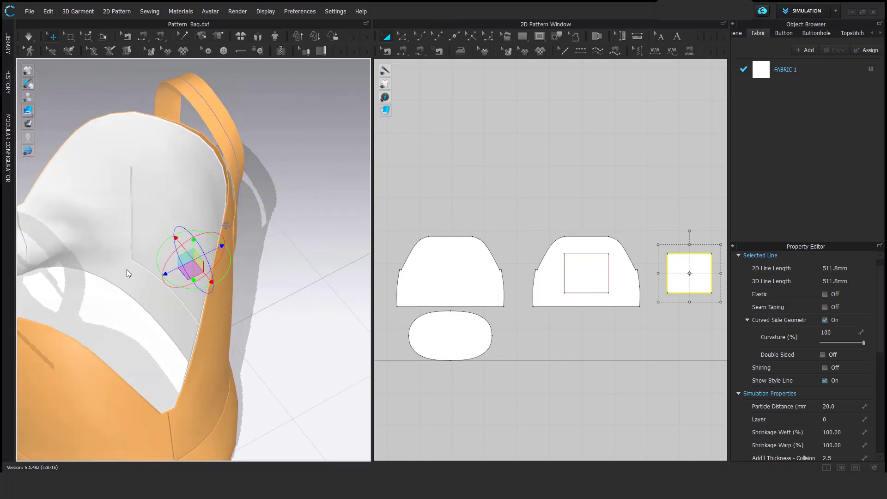
Simulate the pocket and pull its top edge away from the lining panel, then stop the simulation.
key(space)
scroll(199, 177, up, 5)
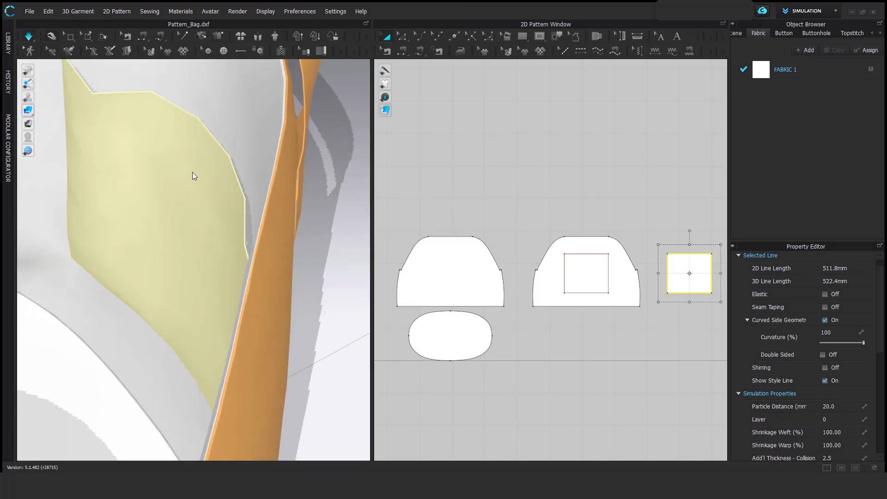
right_drag(192, 172, 198, 150)
drag(197, 150, 155, 170)
scroll(190, 264, down, 10)
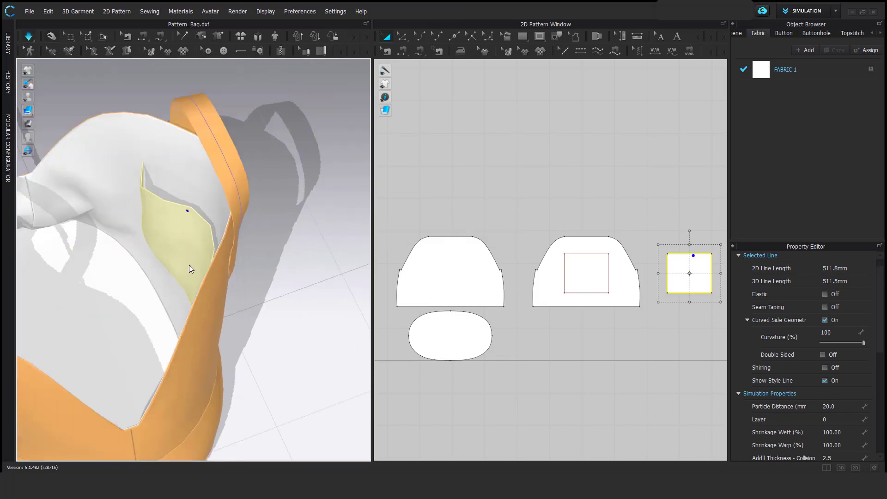
key(space)
scroll(260, 256, down, 4)
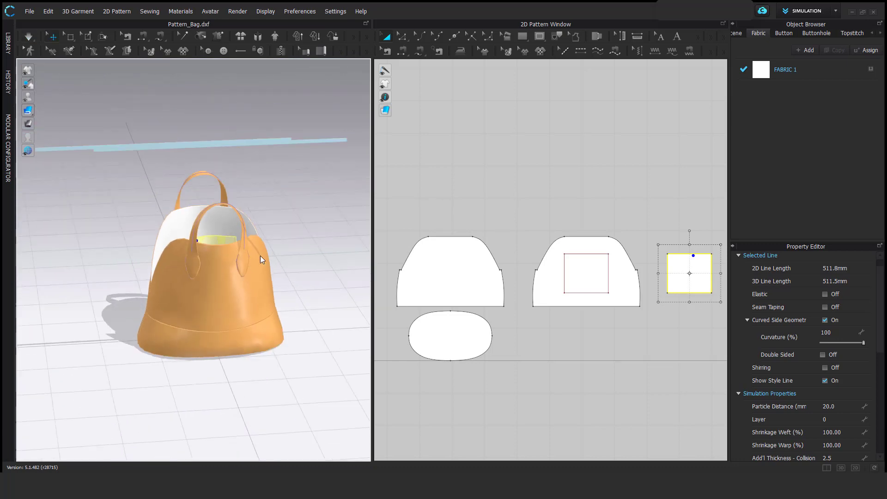
click(577, 191)
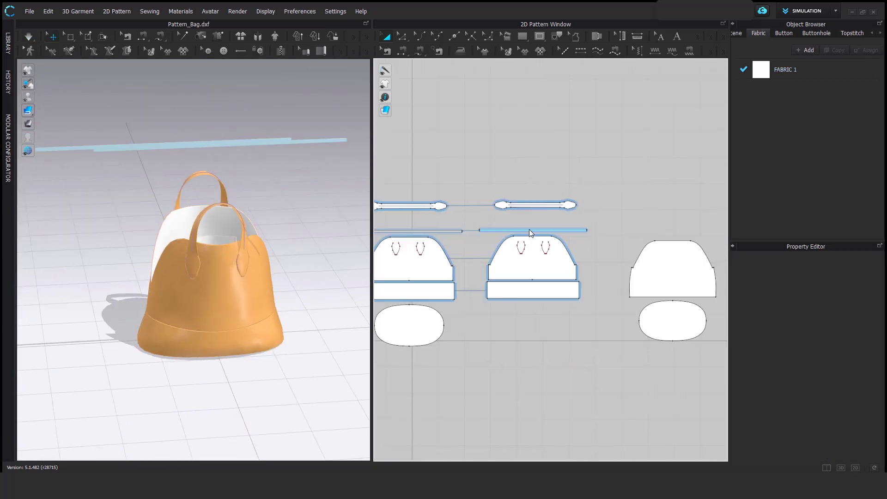
Select both long strips above the outer bag panels and unfreeze them.
scroll(541, 216, up, 3)
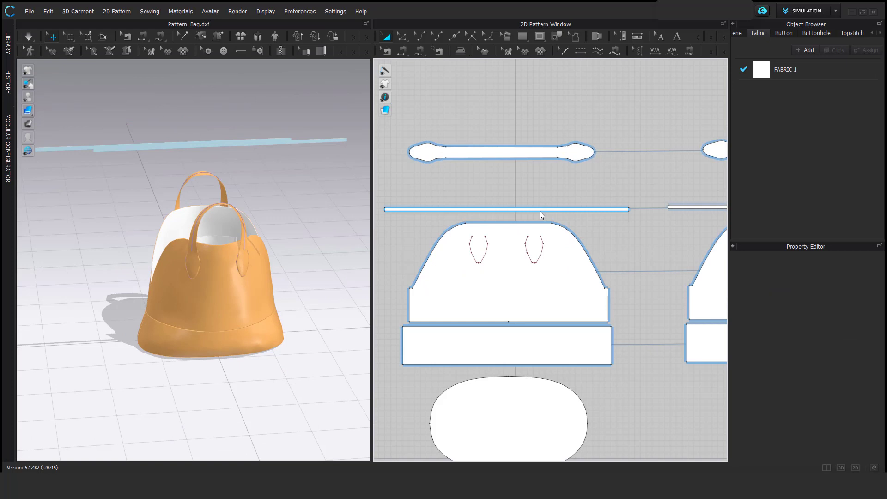
click(490, 209)
shift+click(675, 206)
right_click(675, 206)
click(698, 322)
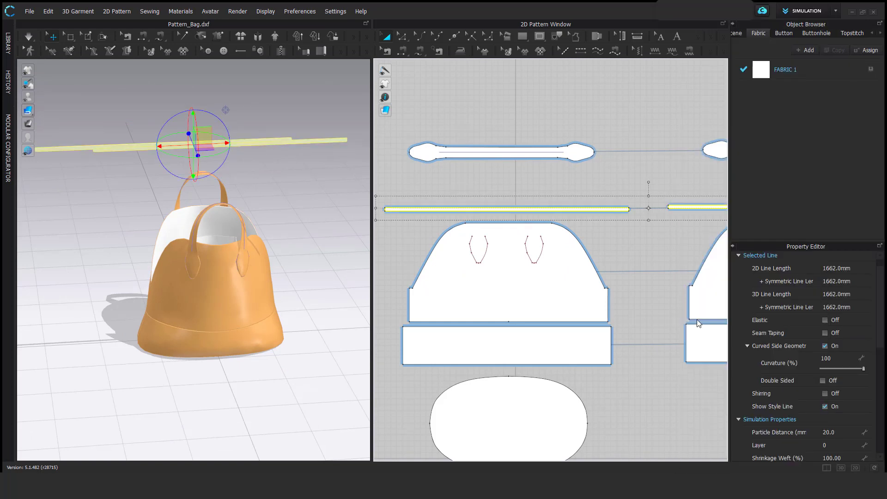
Free sew the first strip's lower long edge to the curved top edge of the outer bag panel.
click(418, 52)
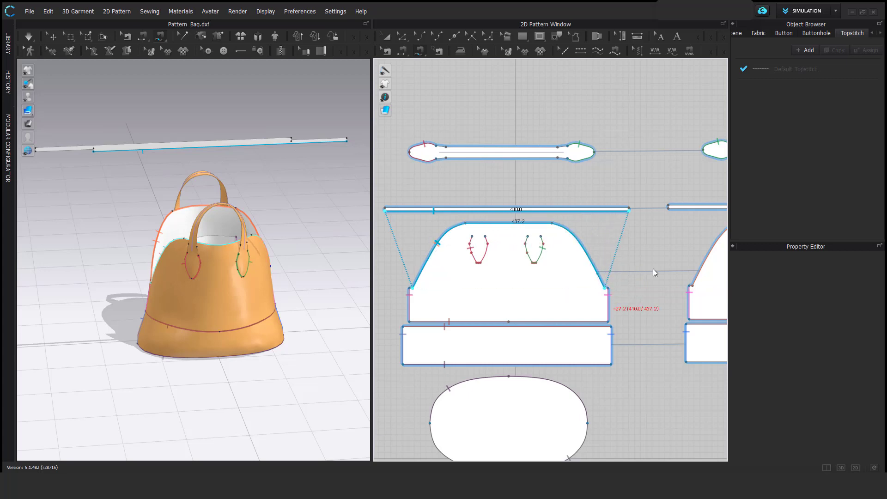
key(Return)
middle_drag(637, 265, 591, 252)
Free sew the first strip's short end to the narrow ledge where the outer bag panel's top curve ends.
scroll(502, 242, up, 6)
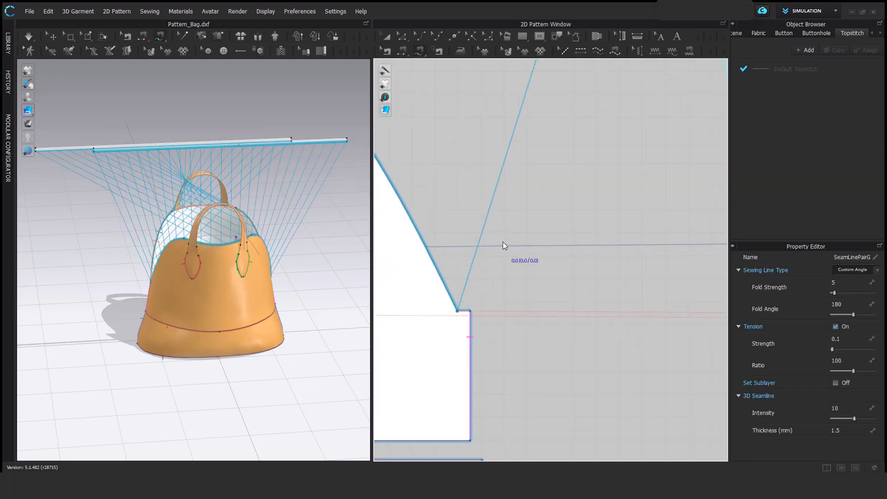
scroll(503, 243, down, 3)
click(501, 131)
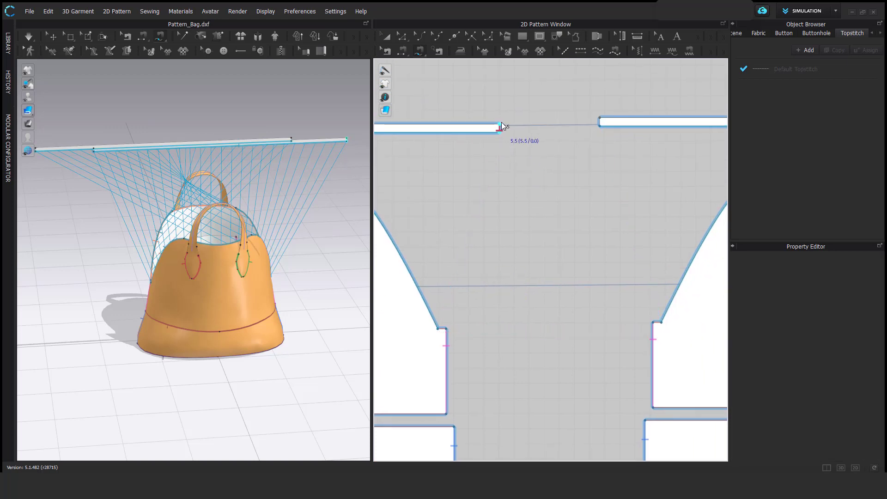
click(501, 122)
click(438, 327)
click(448, 327)
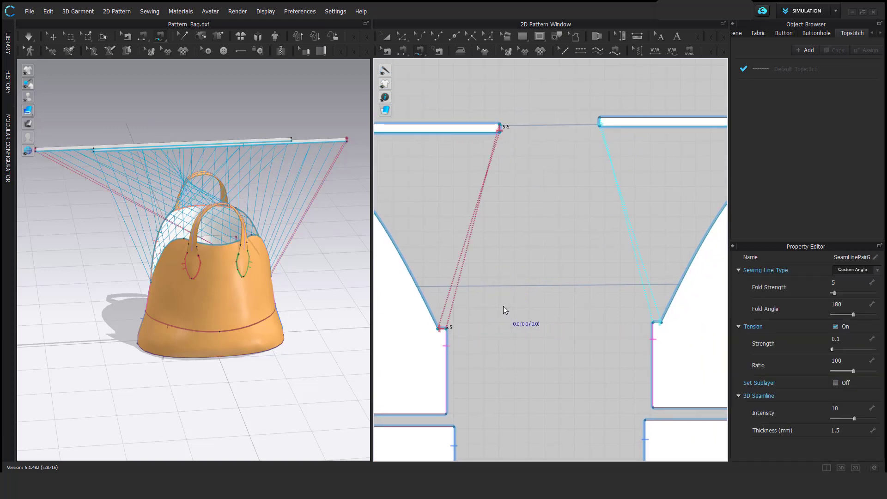
Free sew the strip's opposite short end to the matching ledge at the other end of the panel curve.
scroll(503, 305, down, 3)
scroll(494, 220, up, 3)
scroll(439, 107, up, 1)
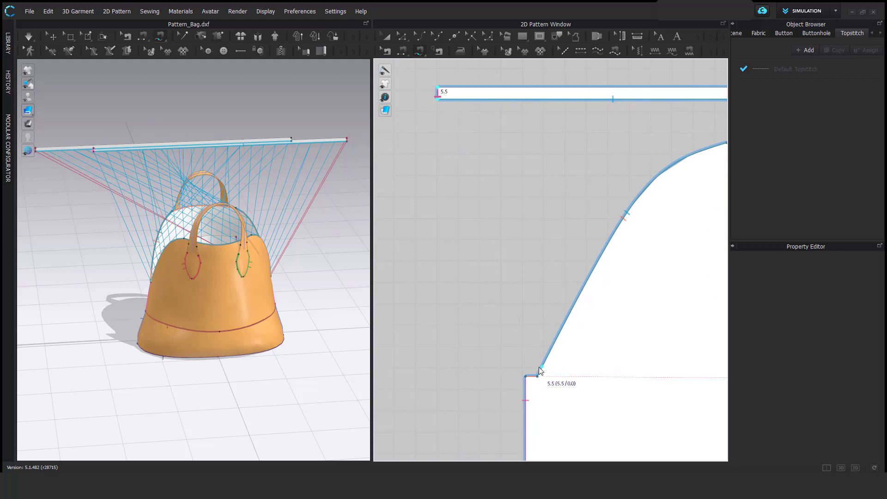
Set the fold angle of the seam between the strip and the panel's top curve to 120.
click(387, 51)
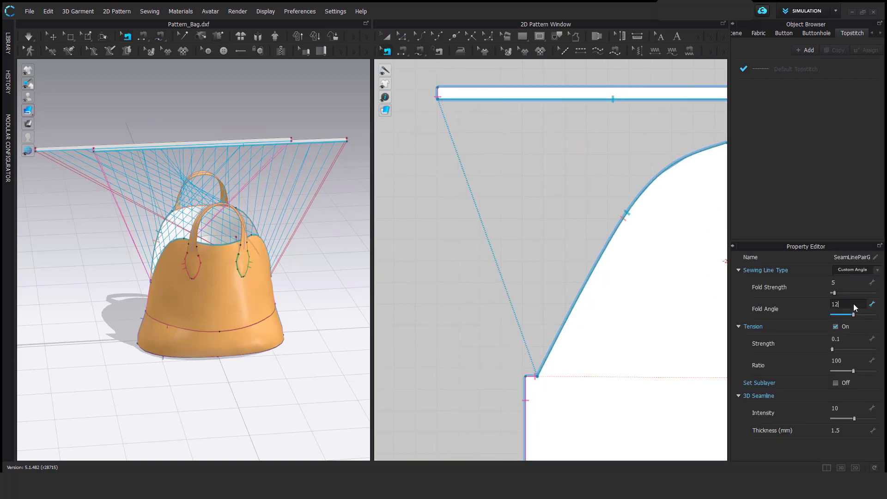
text(0)
key(Return)
Segment sew the upper long edges of the two strips to each other.
scroll(529, 157, down, 3)
scroll(528, 157, up, 2)
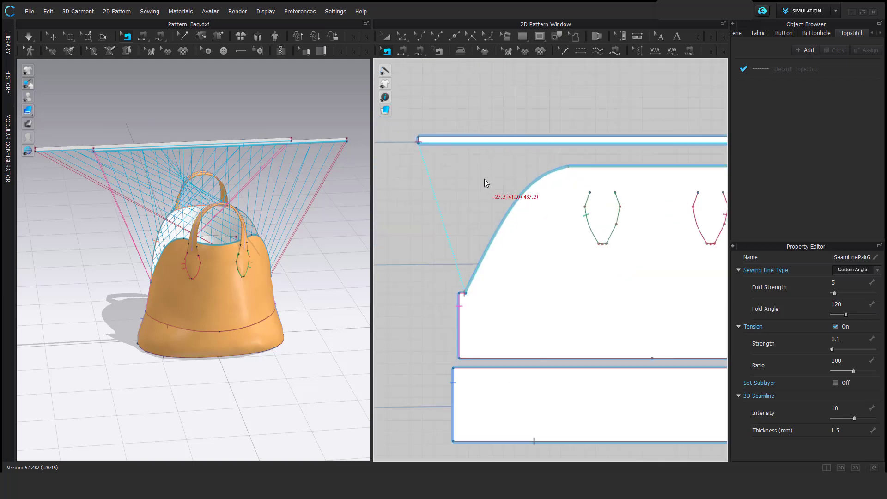
scroll(583, 176, down, 2)
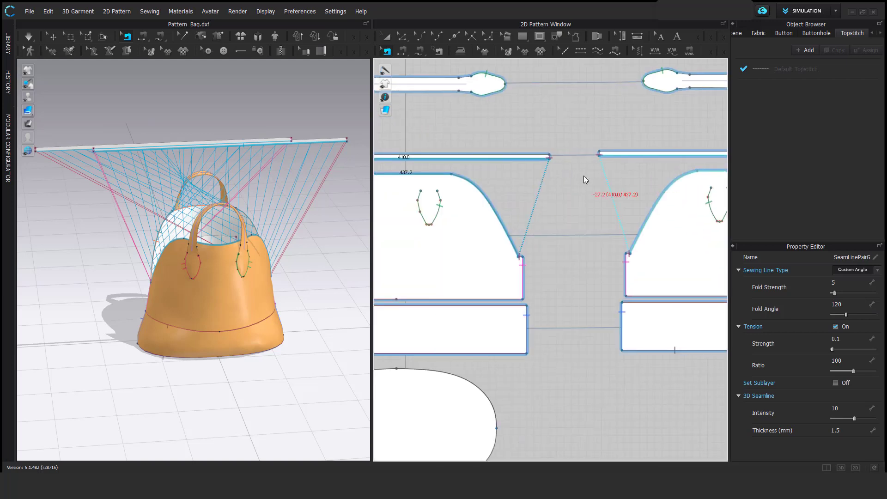
click(531, 152)
click(617, 149)
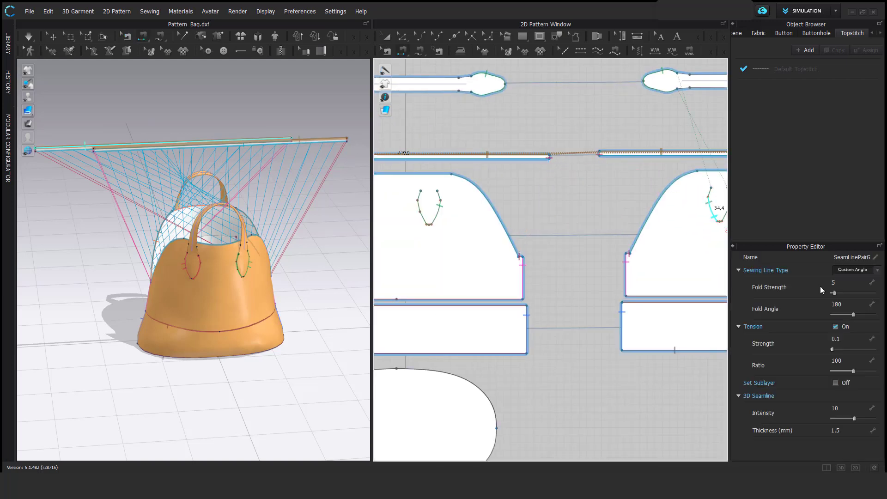
Select both strips in 3D and simulate them so they settle into the bag's opening.
key(q)
click(275, 142)
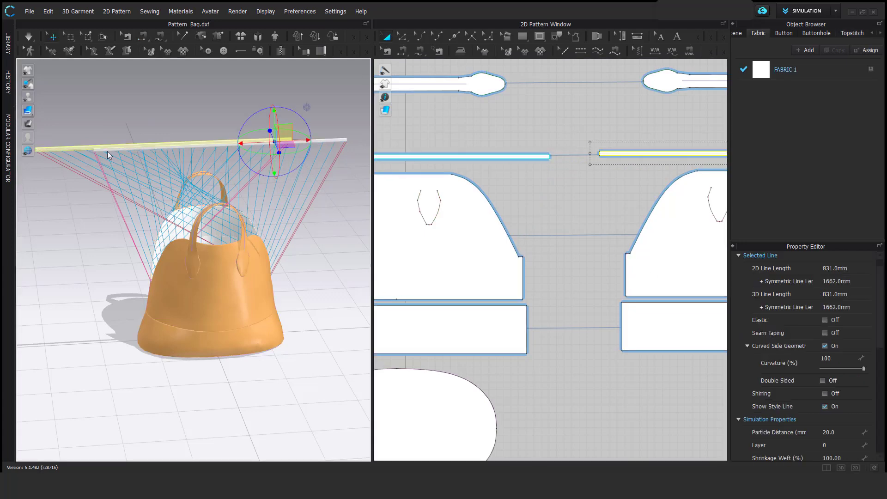
scroll(107, 151, up, 3)
shift+click(59, 90)
right_click(59, 91)
click(123, 381)
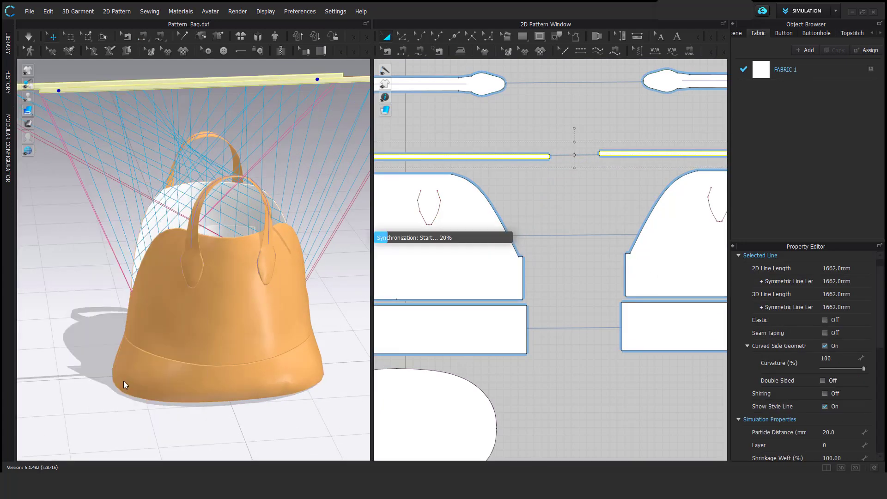
scroll(203, 256, up, 5)
right_drag(204, 256, 177, 209)
key(space)
click(177, 210)
Pull the bag handles outward during the simulation, then stop the simulation.
right_drag(230, 238, 213, 268)
drag(225, 163, 193, 150)
click(261, 159)
key(space)
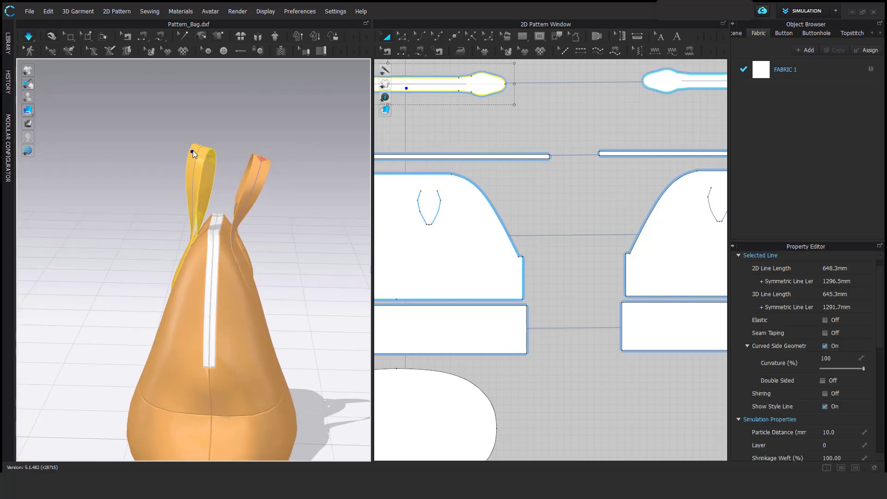
key(space)
right_drag(204, 153, 171, 326)
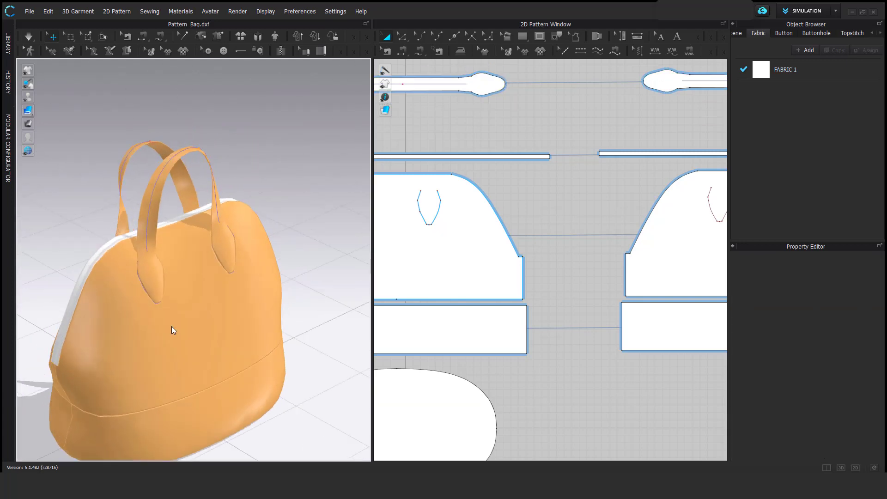
Select the internal centre line of the handle and set its fold angle to 83.
scroll(171, 319, up, 3)
right_drag(173, 288, 182, 267)
scroll(183, 270, down, 3)
scroll(240, 290, up, 3)
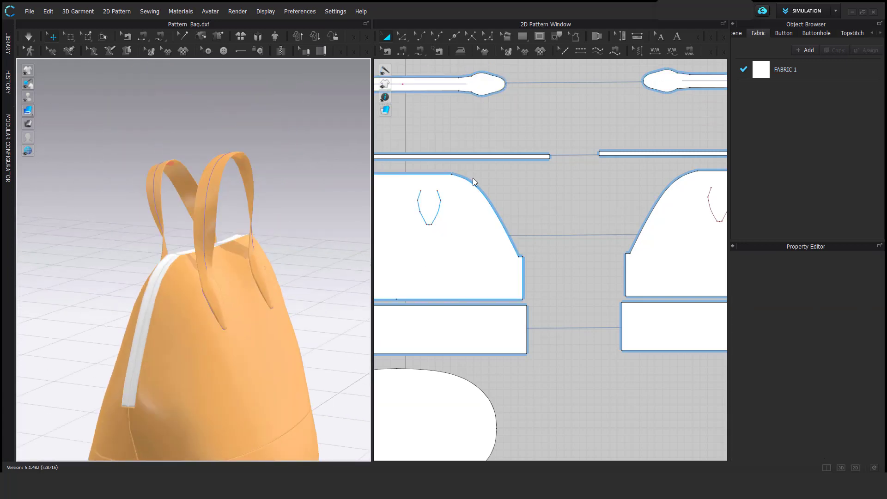
right_drag(466, 180, 634, 228)
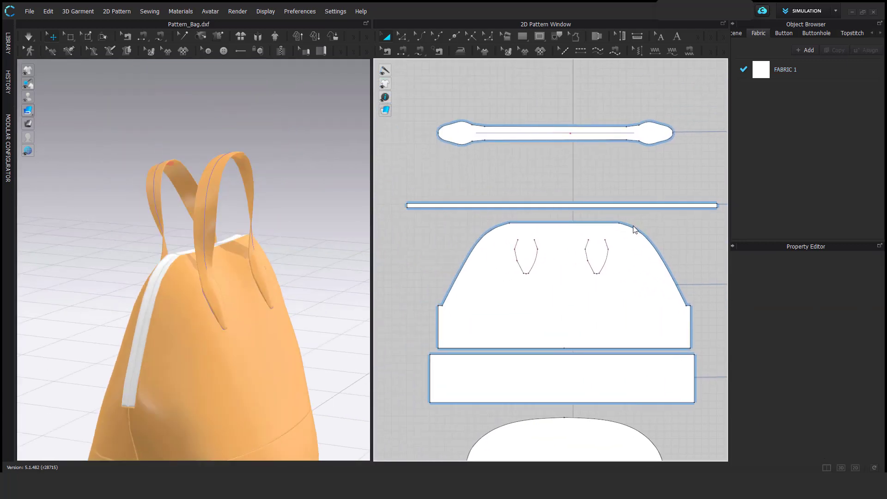
click(515, 131)
scroll(484, 151, up, 4)
middle_drag(528, 128, 493, 189)
key(i)
click(496, 170)
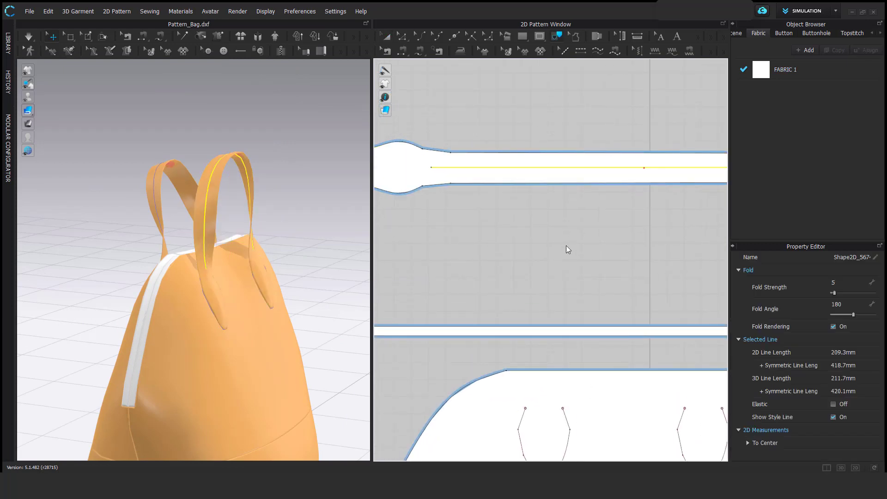
scroll(611, 250, down, 5)
scroll(490, 190, down, 4)
middle_drag(569, 186, 532, 128)
scroll(485, 127, up, 7)
click(403, 40)
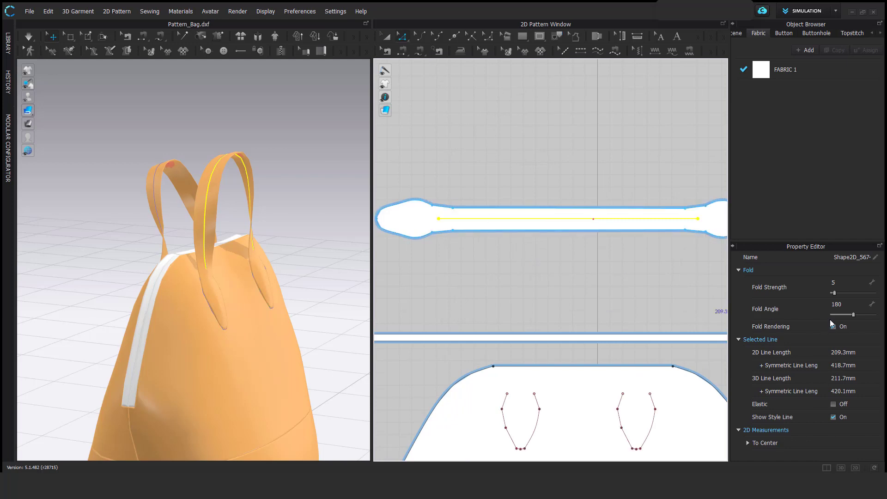
click(854, 316)
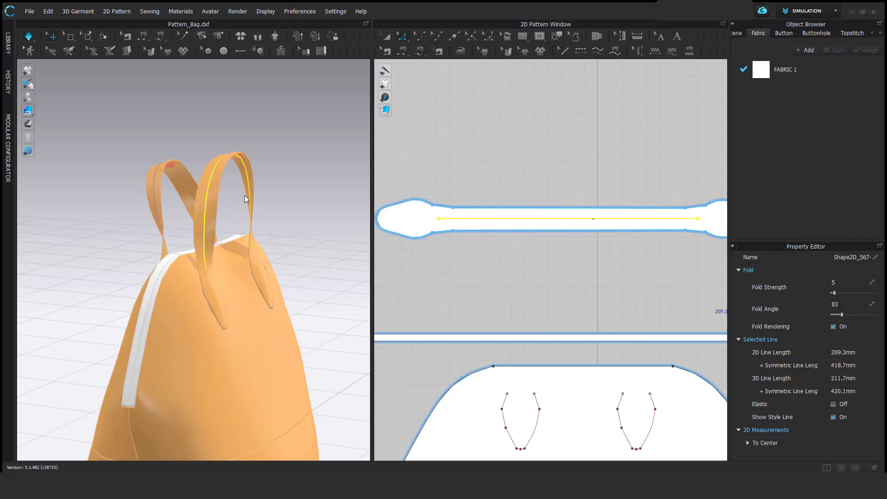
Simulate the folded handles and reduce the centre line's fold angle to 0.
key(space)
scroll(226, 166, up, 2)
click(296, 125)
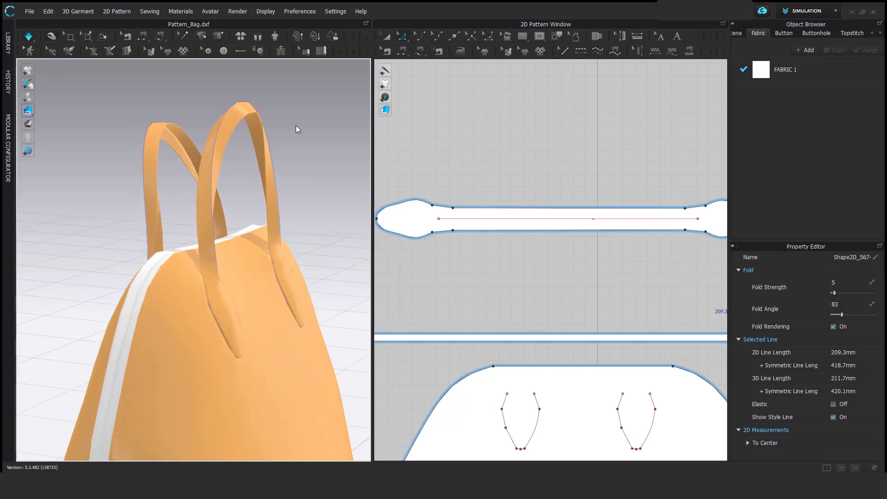
right_drag(296, 126, 223, 139)
drag(841, 315, 832, 314)
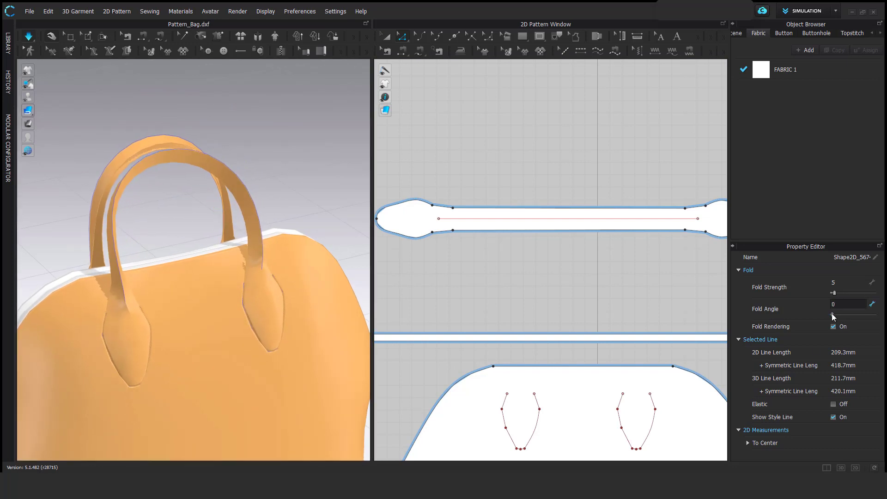
Pull the leaning handle away from the other one, stop the simulation and deselect the handle.
right_drag(147, 239, 201, 226)
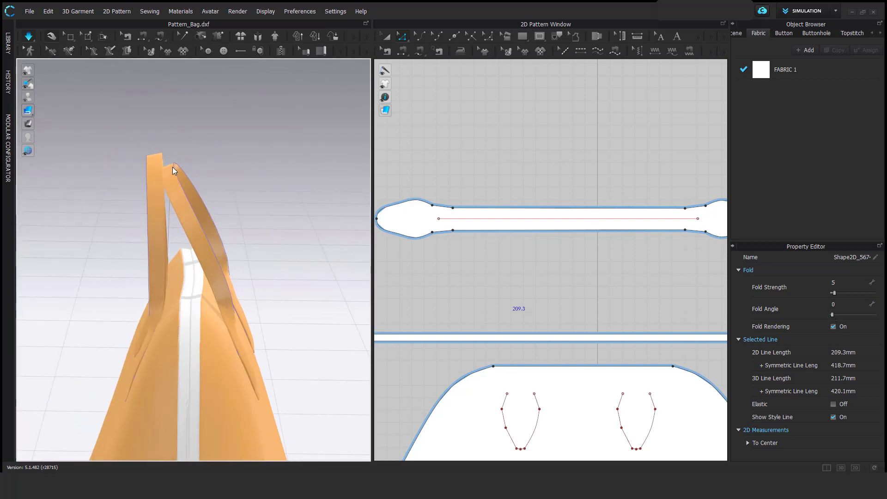
drag(173, 168, 208, 158)
key(space)
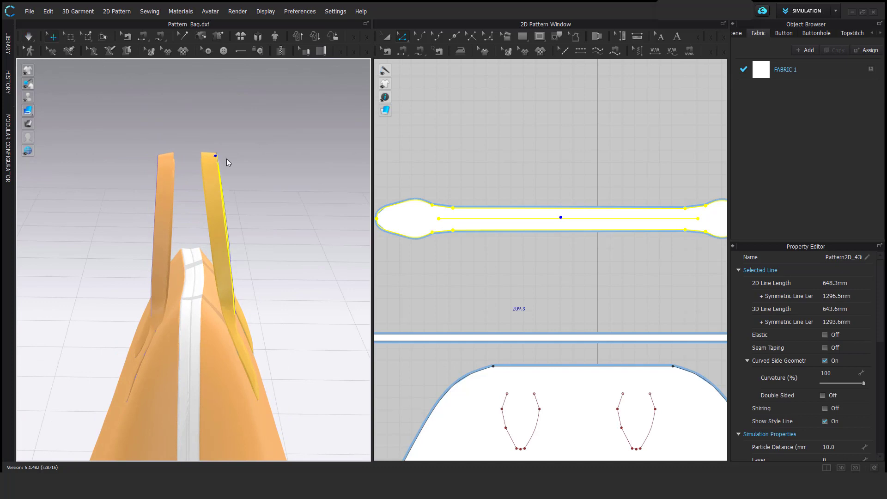
right_drag(229, 159, 215, 160)
click(215, 159)
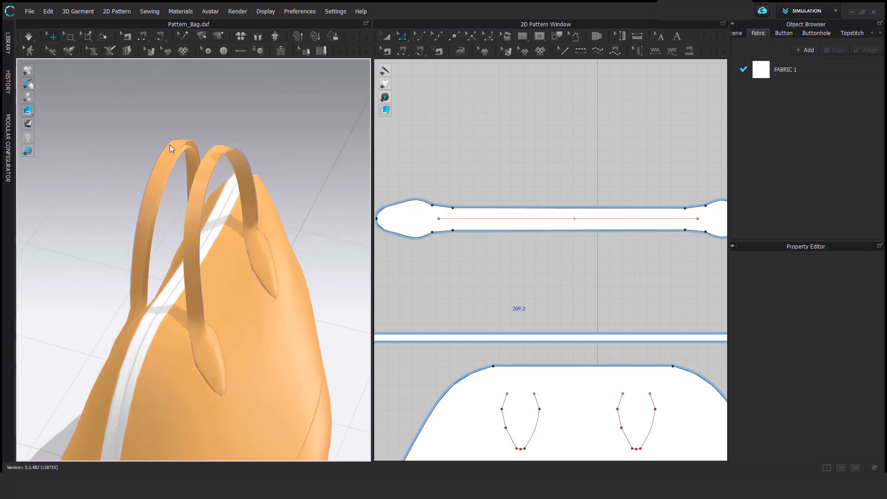
Run the simulation again to settle the bag and handles, then stop it.
key(space)
right_drag(228, 291, 147, 253)
scroll(246, 289, down, 3)
middle_drag(246, 290, 258, 269)
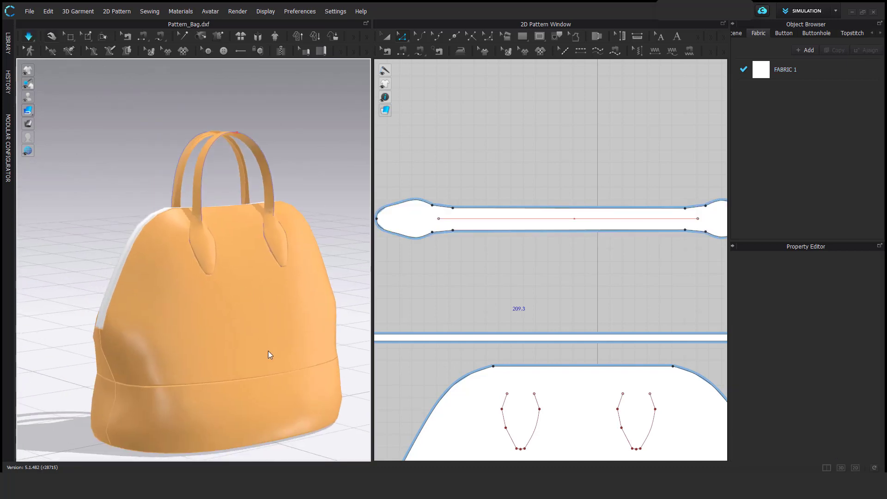
key(space)
right_drag(323, 329, 259, 341)
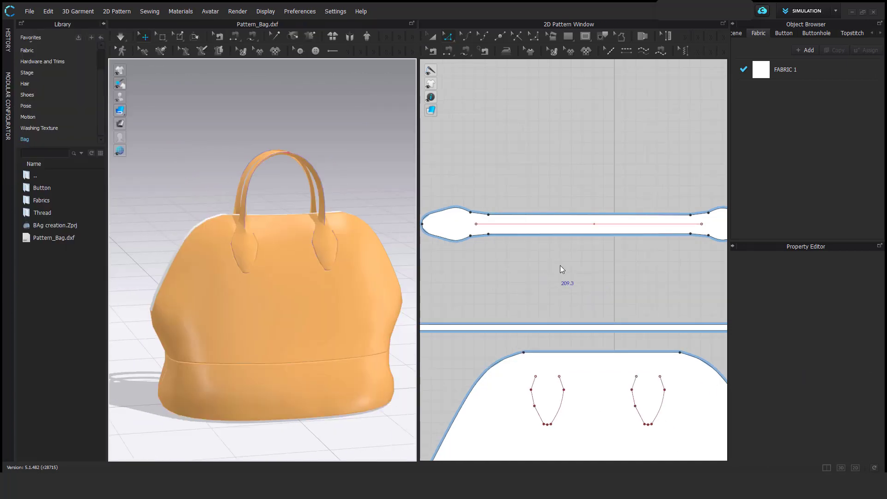
Open the Fabrics folder of the bag library.
scroll(558, 256, down, 8)
middle_drag(558, 257, 527, 206)
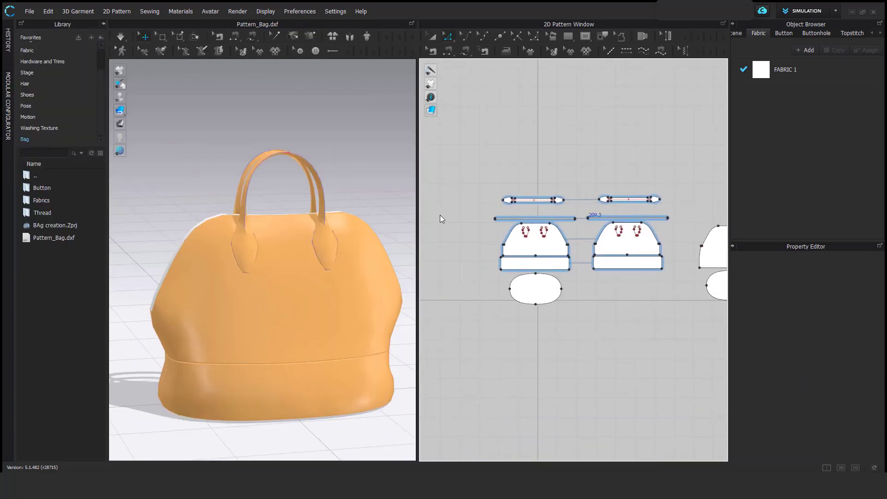
double_click(41, 200)
Select all outer bag, base, strip and handle pieces and unstrengthen them.
click(434, 37)
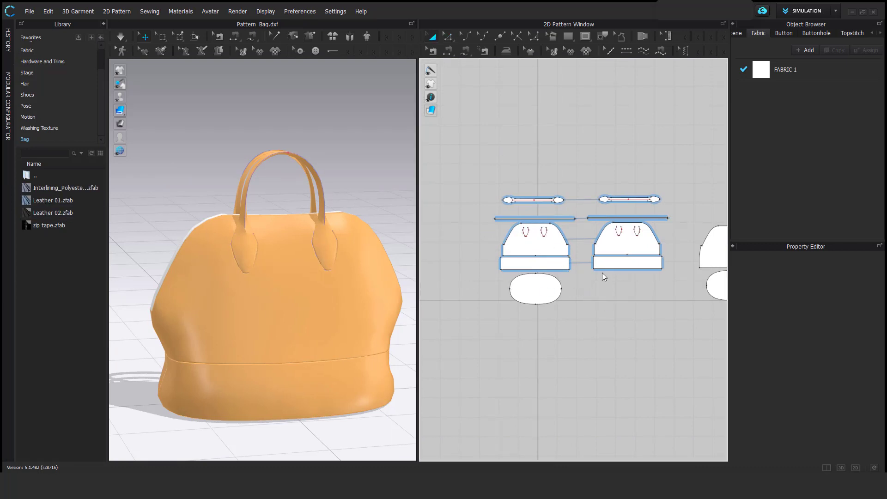
drag(691, 319, 692, 319)
right_click(551, 288)
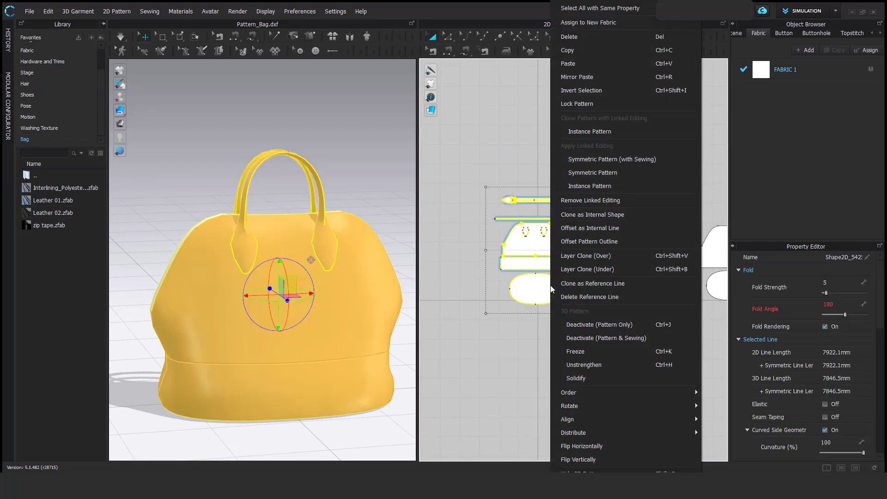
click(585, 365)
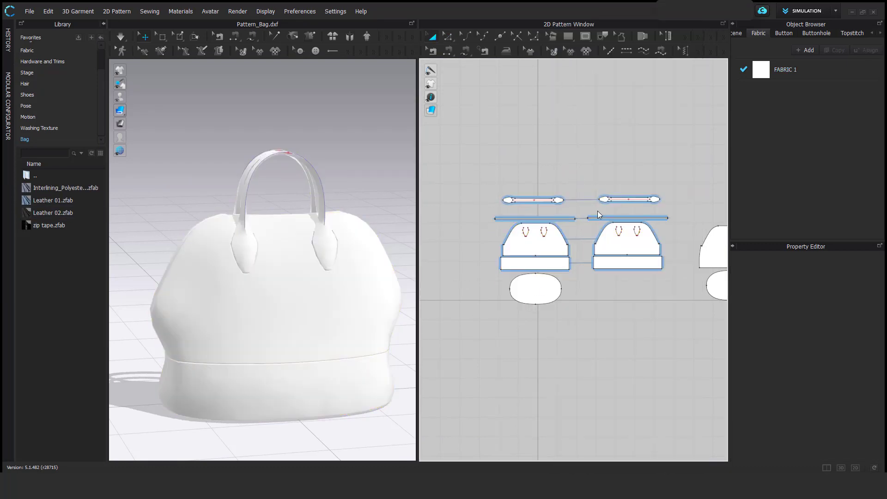
Apply the Leather 02 fabric to the oval base and the two lower band panels.
click(536, 289)
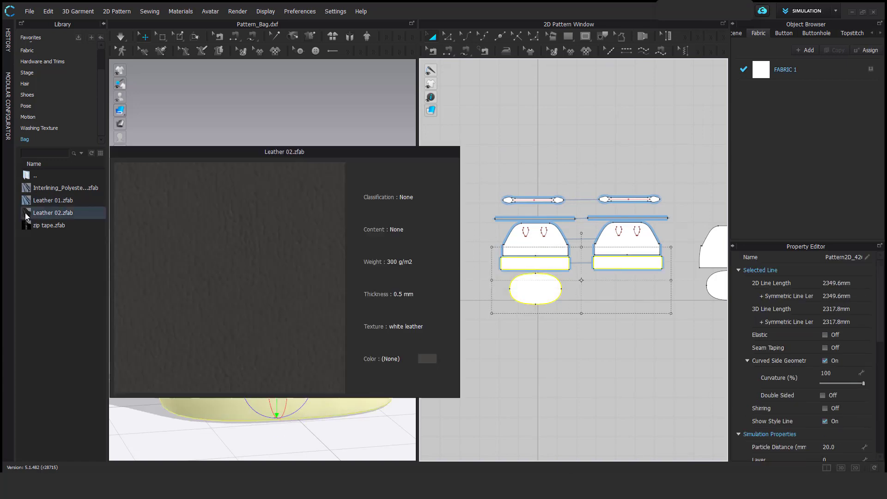
drag(547, 296, 548, 296)
scroll(547, 244, up, 3)
Apply the Leather 01 fabric to the two upper outer panels and both handles.
click(546, 244)
shift+click(657, 248)
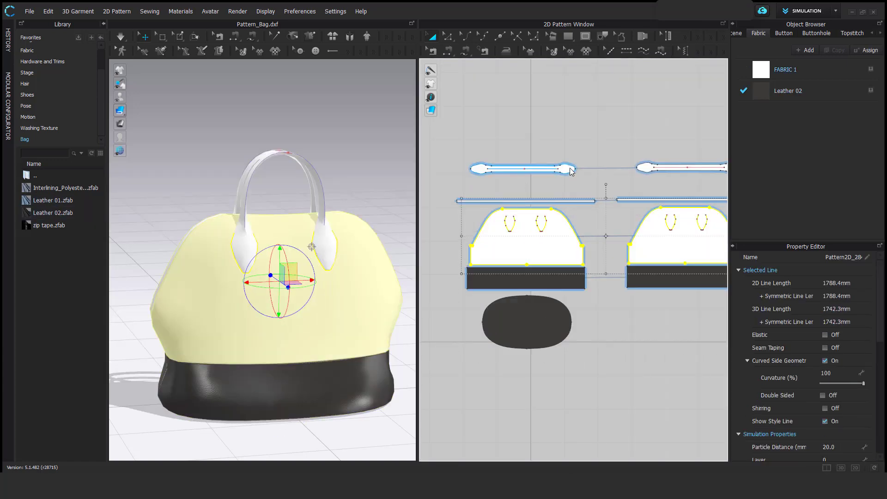
shift+click(571, 170)
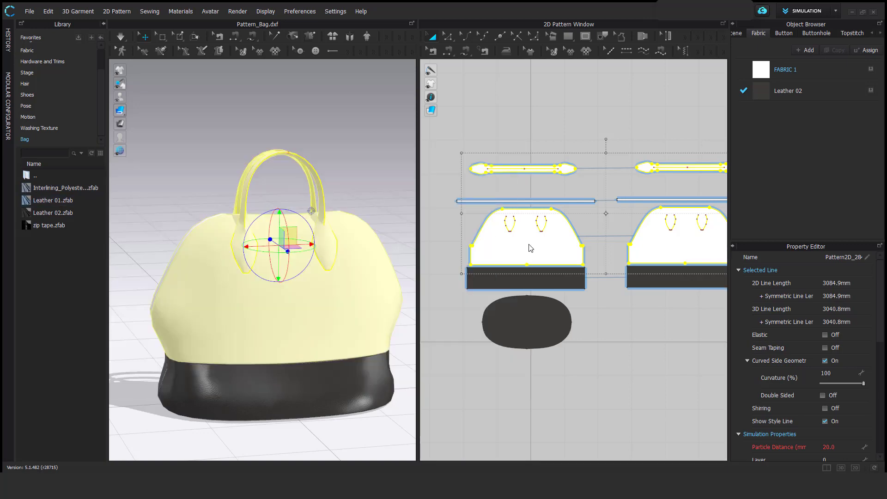
drag(52, 200, 218, 326)
mouse_move(218, 322)
right_down()
mouse_move(253, 319)
mouse_move(218, 320)
right_up()
Apply the Interlining_Polyester_Satin_Lining fabric to the lining panels, lining base and pocket.
scroll(622, 331, down, 4)
middle_drag(630, 319, 466, 274)
drag(698, 308, 697, 308)
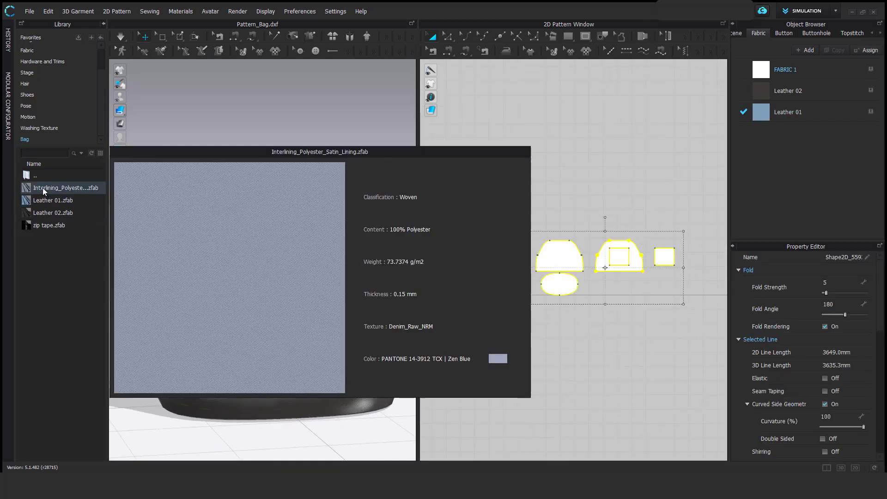
drag(42, 187, 561, 256)
click(567, 326)
Apply the zip tape fabric to both long opening strips.
right_drag(231, 293, 297, 293)
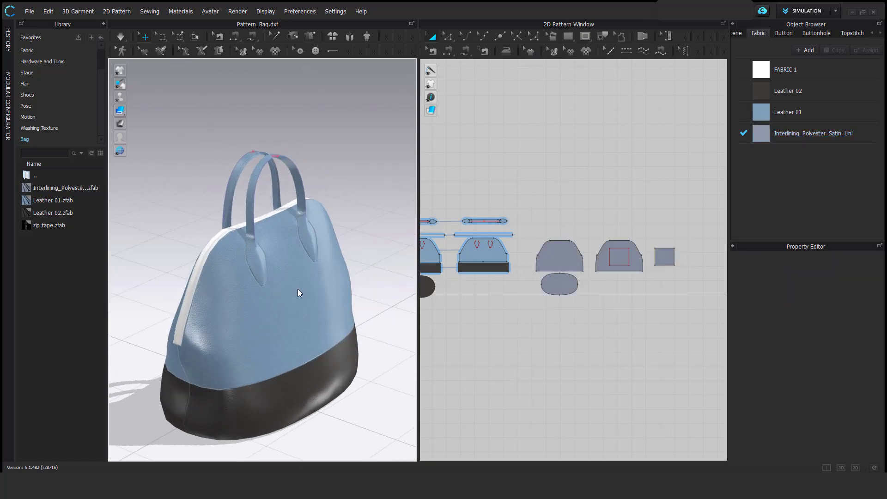
scroll(568, 271, up, 3)
scroll(549, 191, up, 3)
click(548, 191)
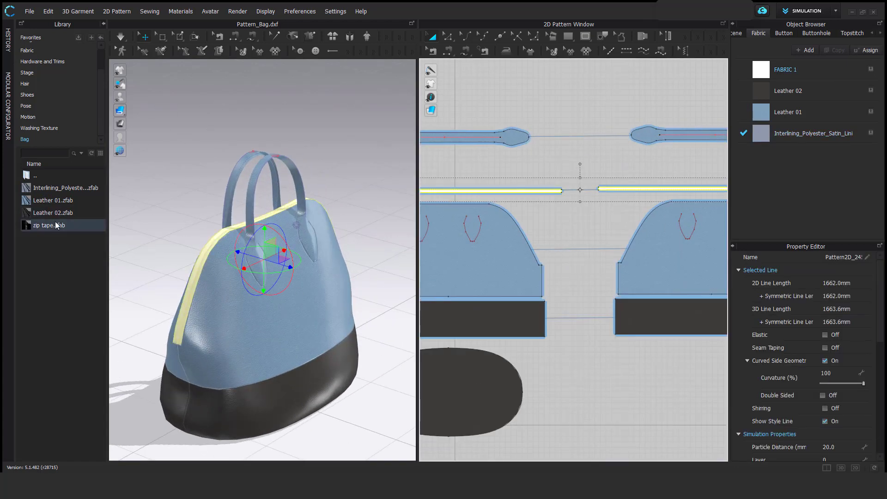
scroll(537, 285, up, 10)
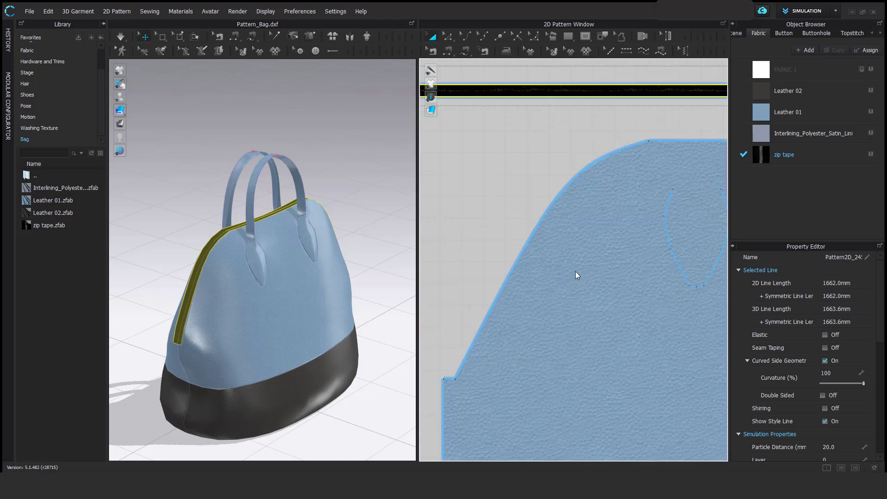
Shift the zip tape texture on the long opening strips so the teeth run along the edge where the two strips meet.
scroll(600, 249, up, 3)
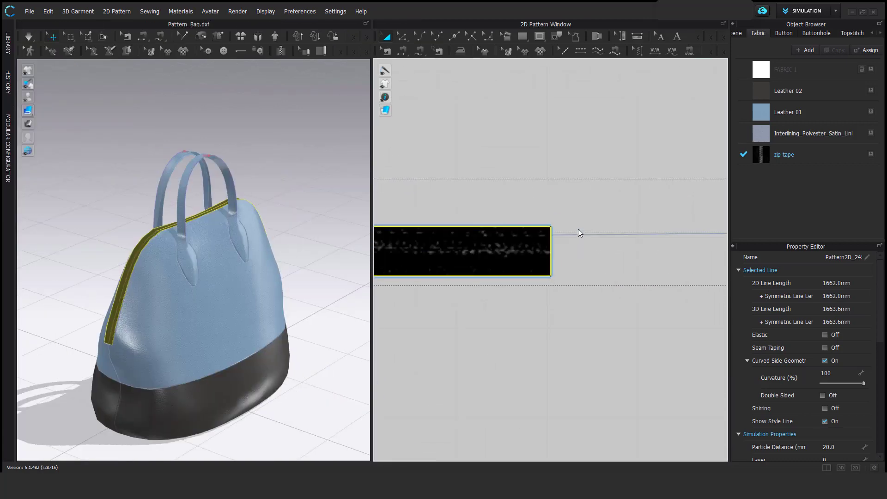
click(507, 50)
drag(515, 259, 503, 349)
scroll(170, 283, up, 5)
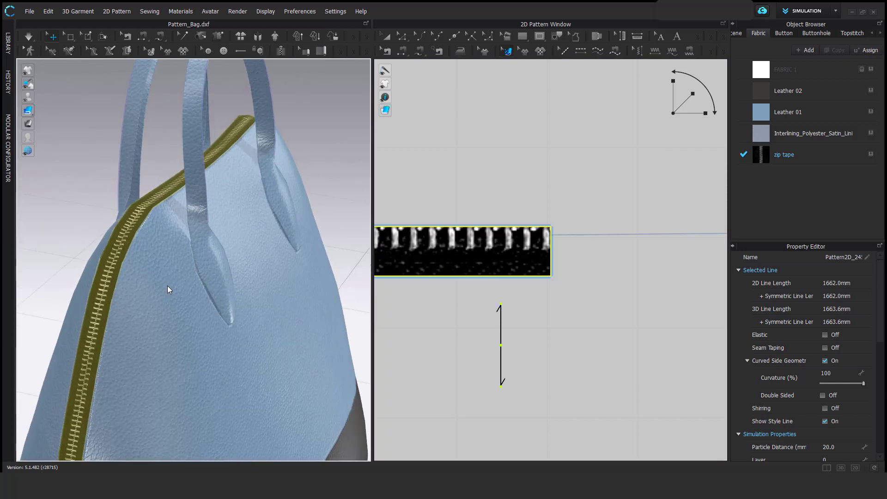
click(506, 244)
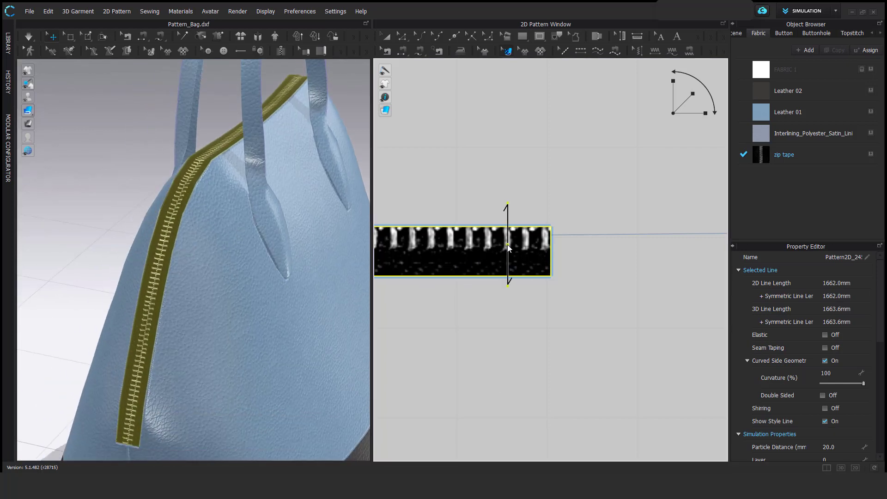
scroll(257, 251, down, 6)
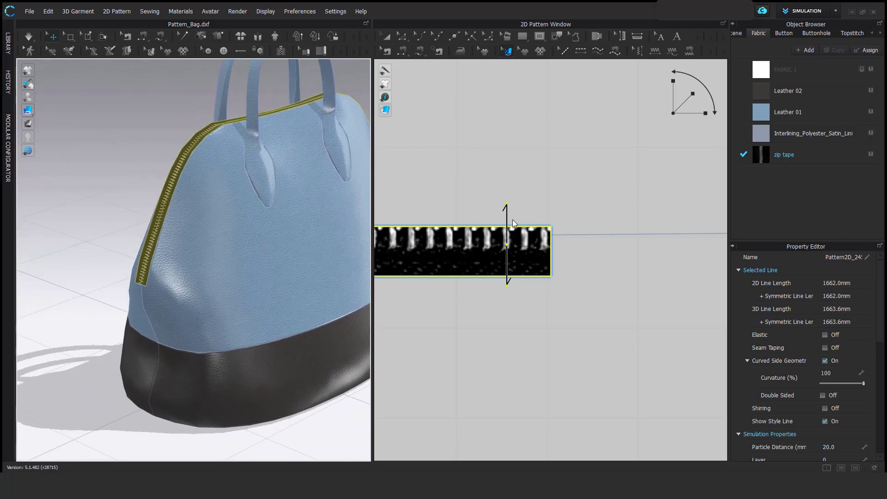
scroll(554, 221, down, 3)
Simulate the bag briefly to settle it, and stop the simulation.
click(29, 37)
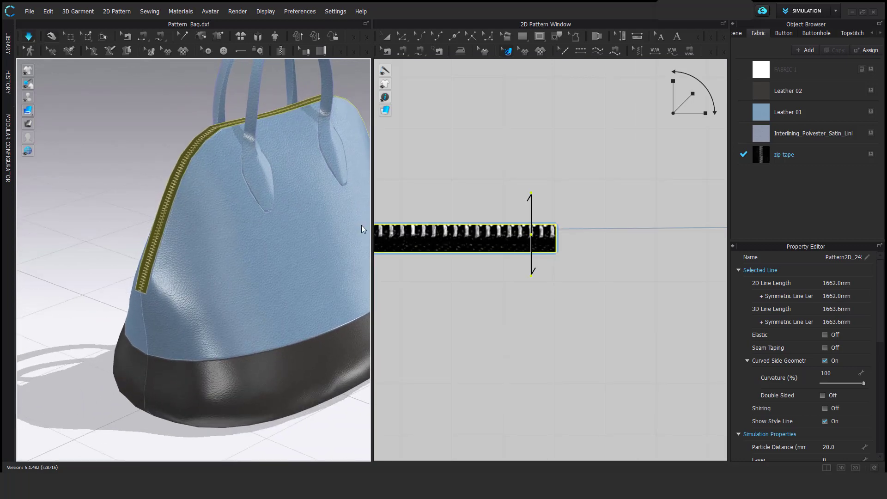
scroll(245, 204, down, 4)
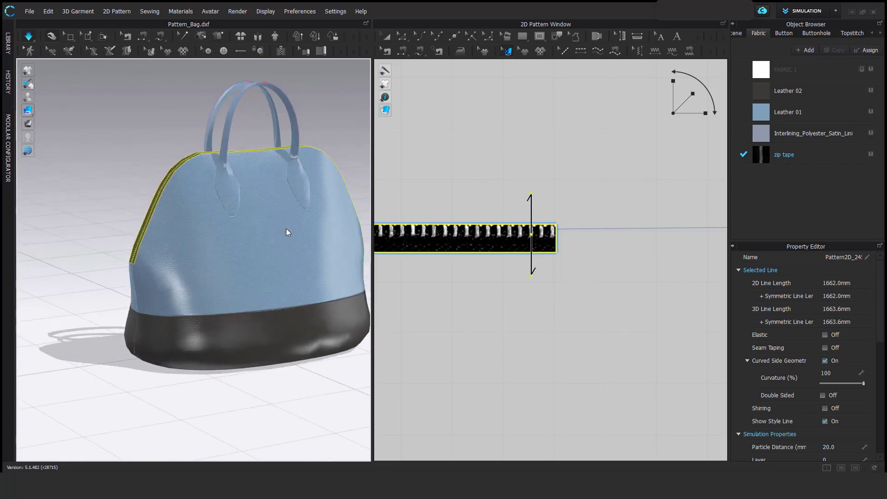
scroll(589, 350, down, 3)
key(space)
Set the additional rendering thickness of the oval base, lower band panels and upper outer panels to 3.0 mm.
scroll(627, 236, down, 2)
scroll(588, 283, down, 2)
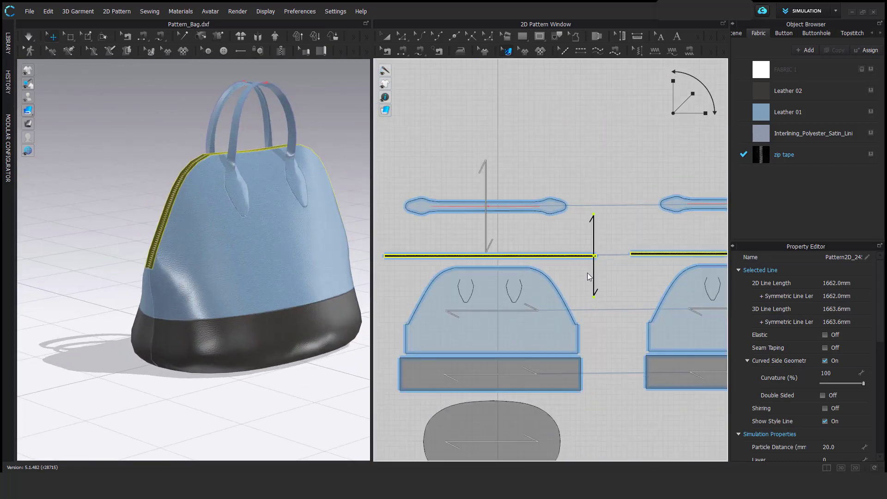
key(a)
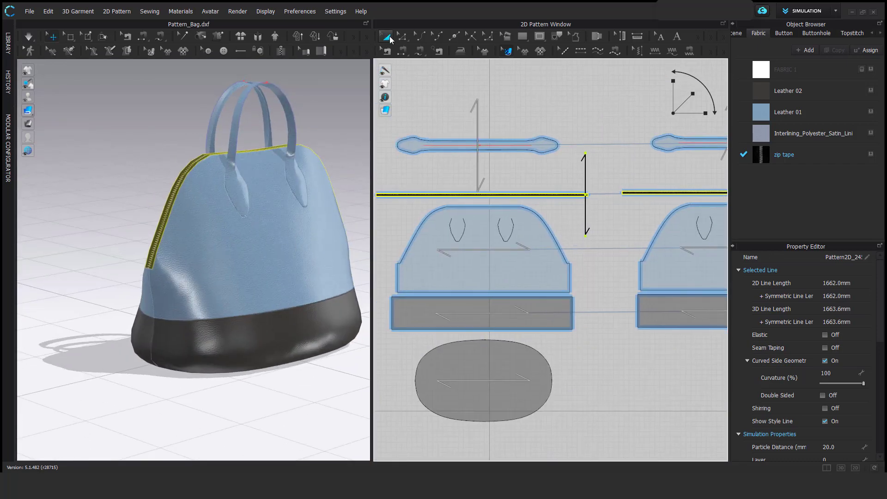
click(519, 380)
shift+click(561, 309)
shift+click(543, 270)
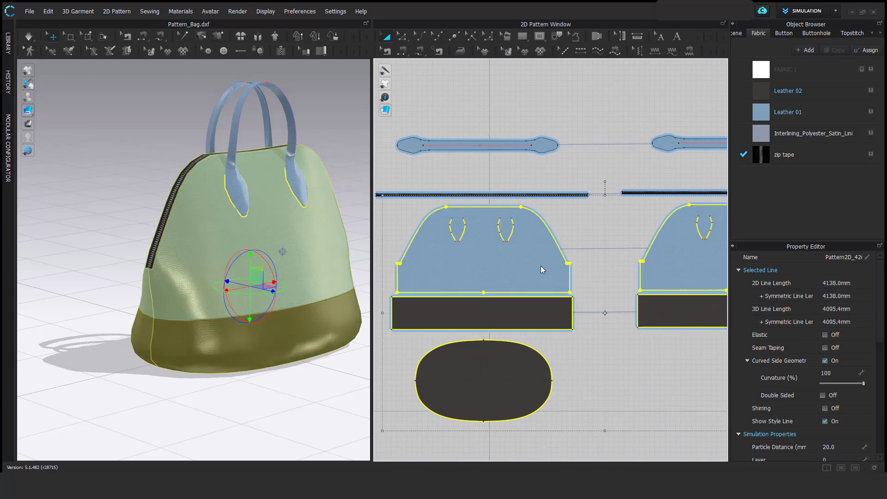
scroll(821, 435, down, 3)
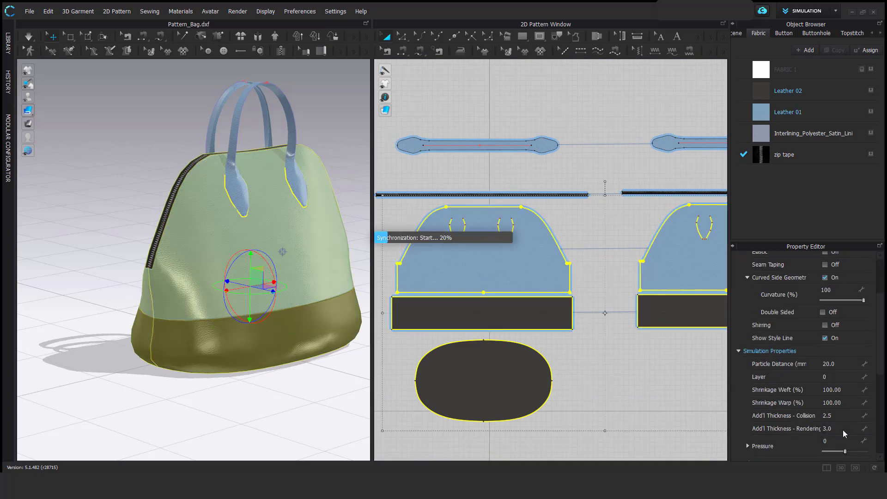
click(506, 109)
Set the additional rendering thickness of both handles to 2.0 mm and run the simulation.
click(499, 145)
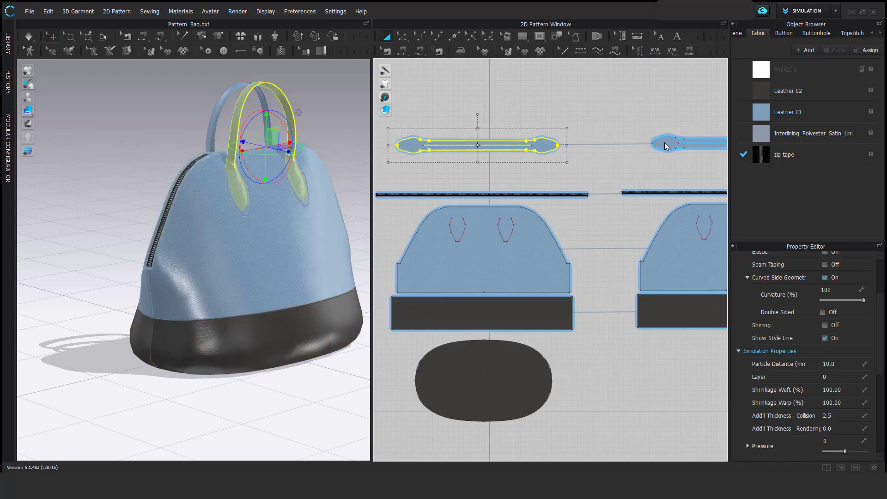
click(838, 431)
text(2)
key(Return)
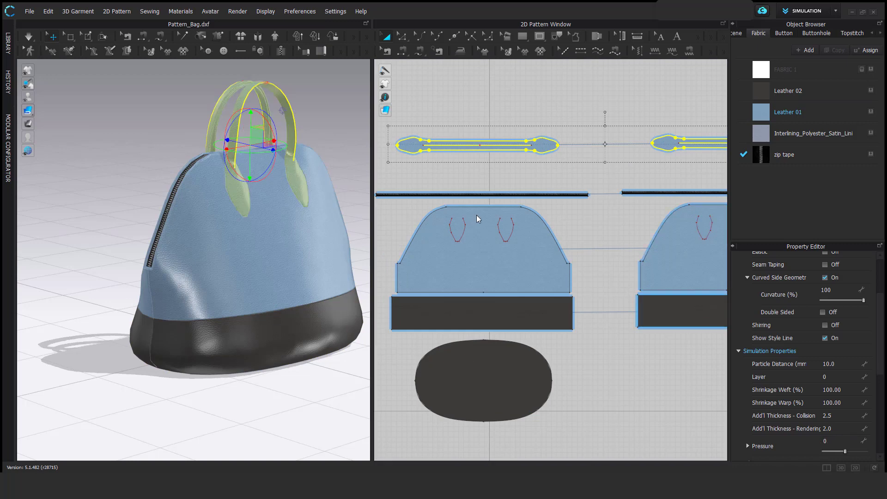
click(610, 368)
scroll(232, 229, up, 5)
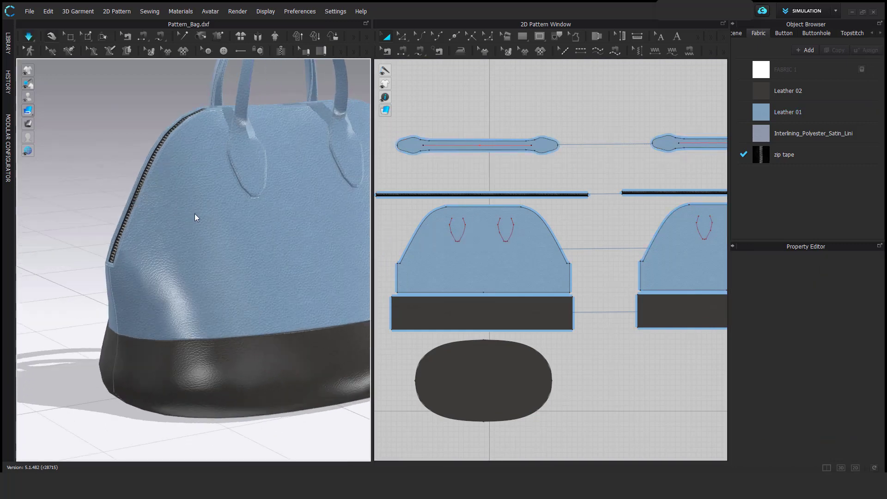
scroll(195, 217, down, 5)
right_drag(148, 294, 232, 204)
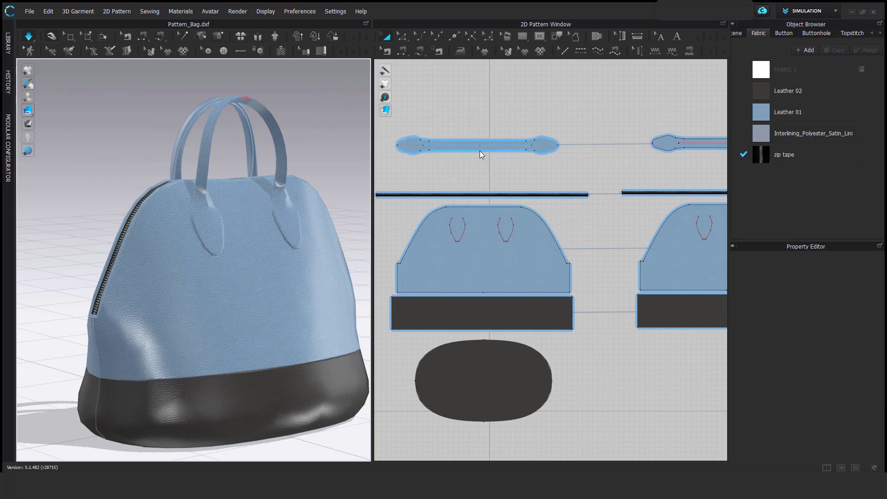
Turn on fold rendering for the centre fold lines of both handles and simulate the bag again.
click(516, 146)
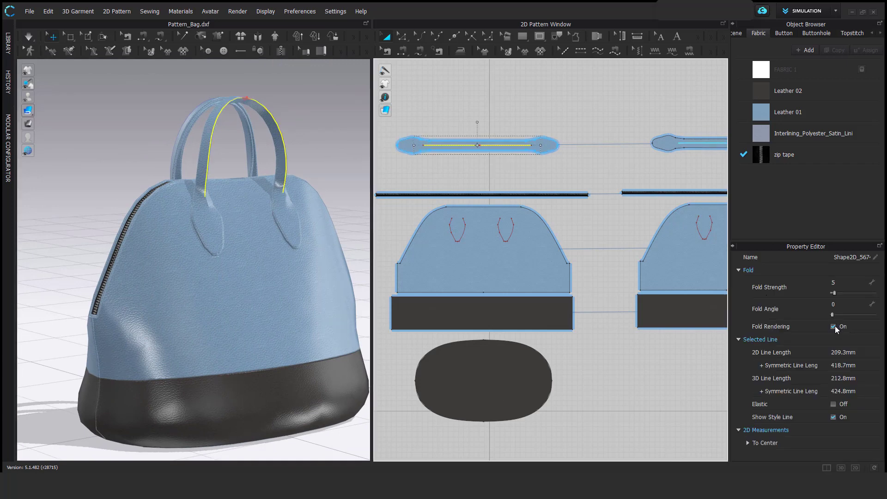
click(622, 387)
scroll(226, 270, down, 4)
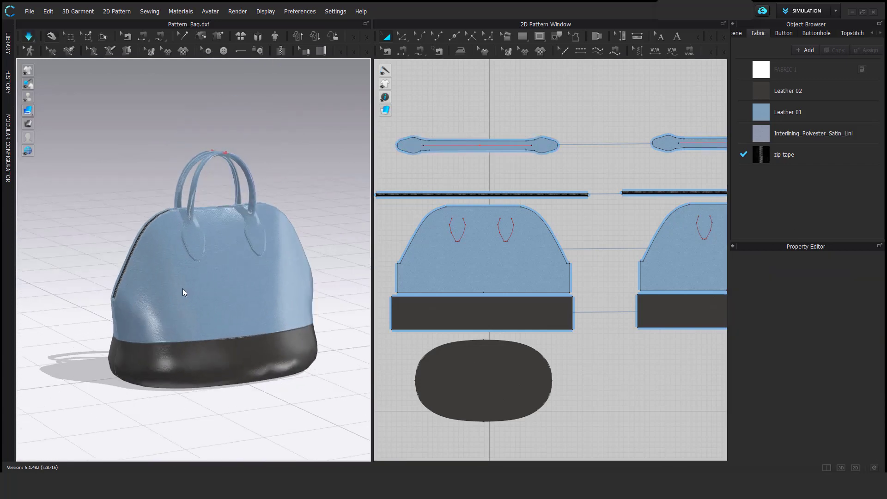
scroll(183, 289, up, 3)
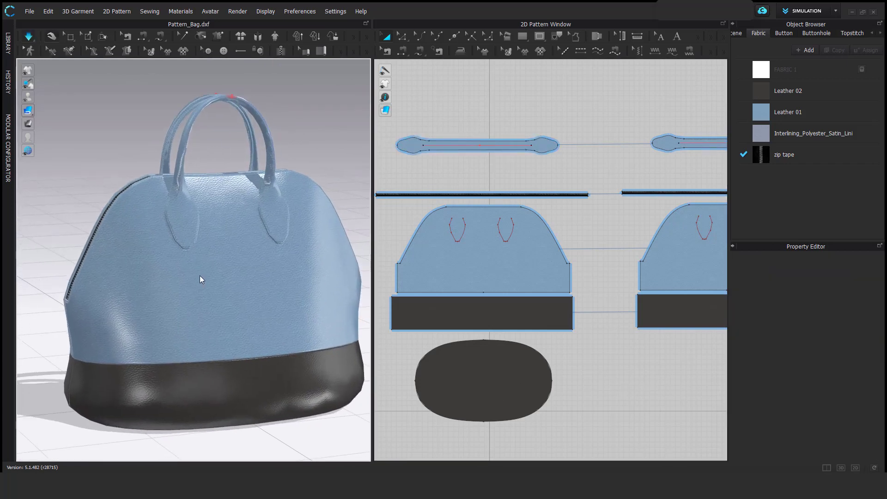
Place a button in the middle of the first handle's wide end and load the Button01 style for it.
click(223, 51)
scroll(471, 168, up, 5)
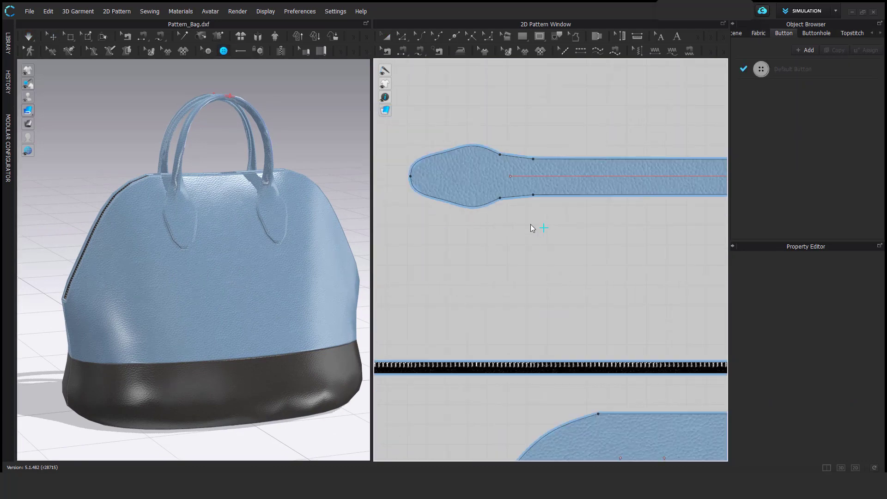
click(463, 154)
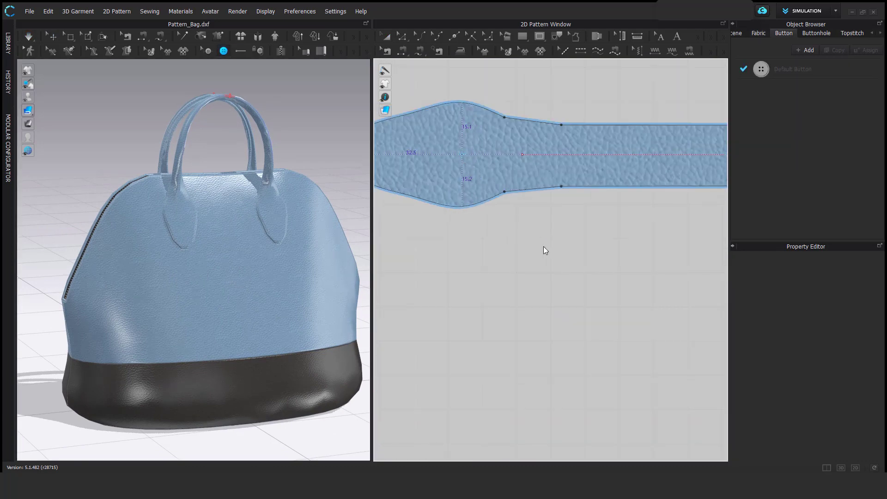
click(816, 69)
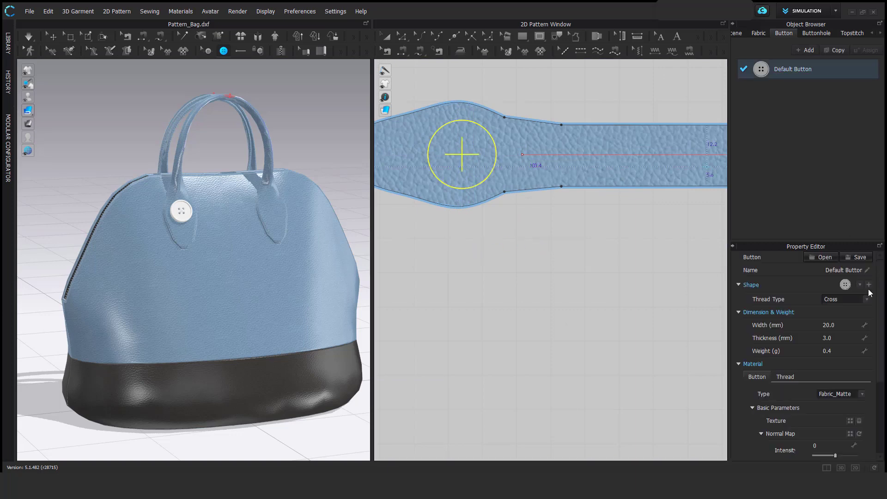
click(825, 257)
click(229, 81)
click(345, 259)
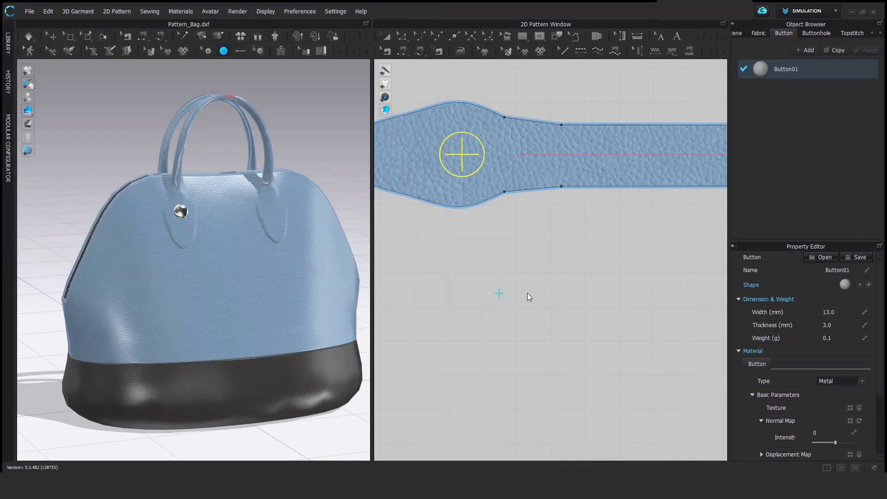
Copy the Button01 button to the first handle's other end and to both wide ends of the second handle.
scroll(560, 274, down, 3)
click(206, 51)
click(180, 212)
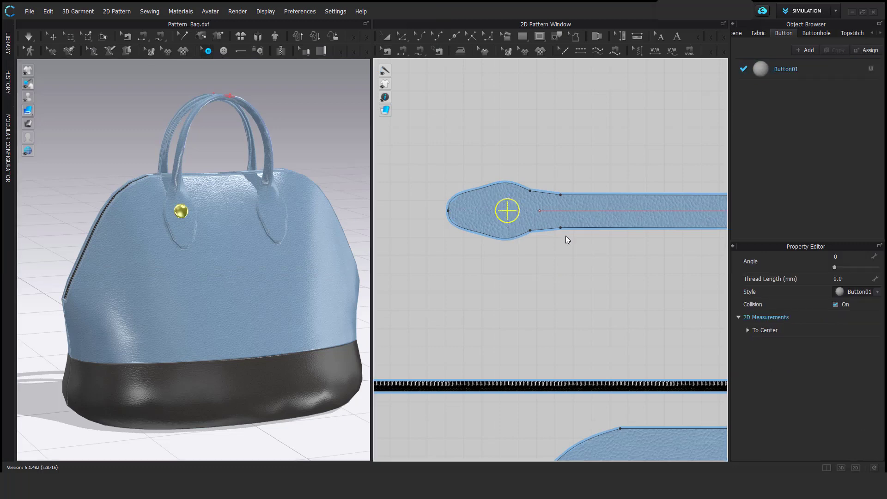
scroll(573, 273, down, 3)
scroll(508, 253, up, 3)
click(502, 235)
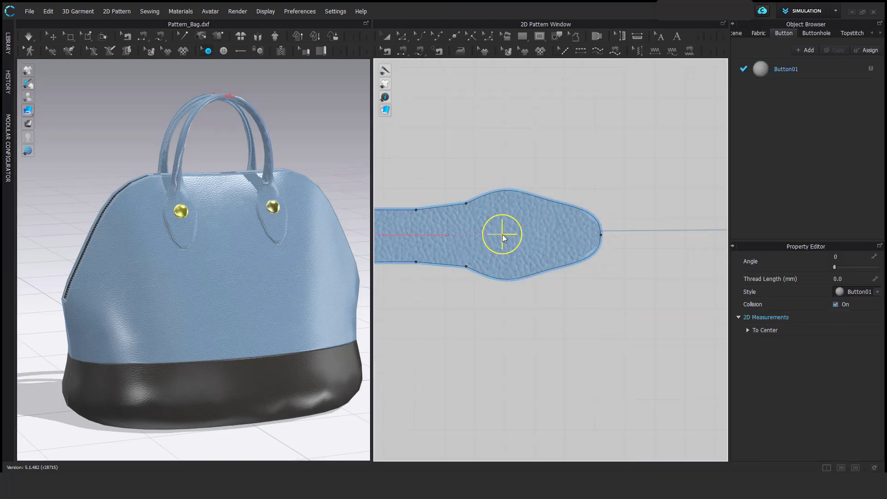
scroll(595, 294, down, 3)
scroll(533, 235, up, 3)
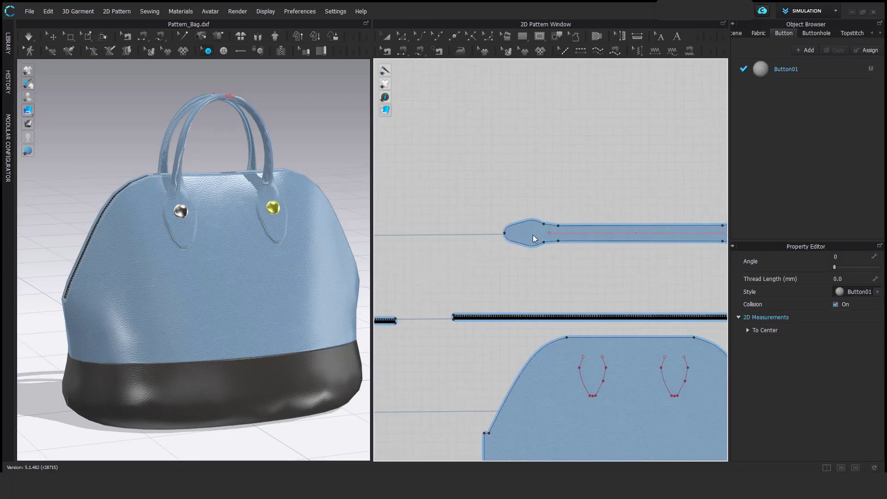
scroll(531, 234, up, 3)
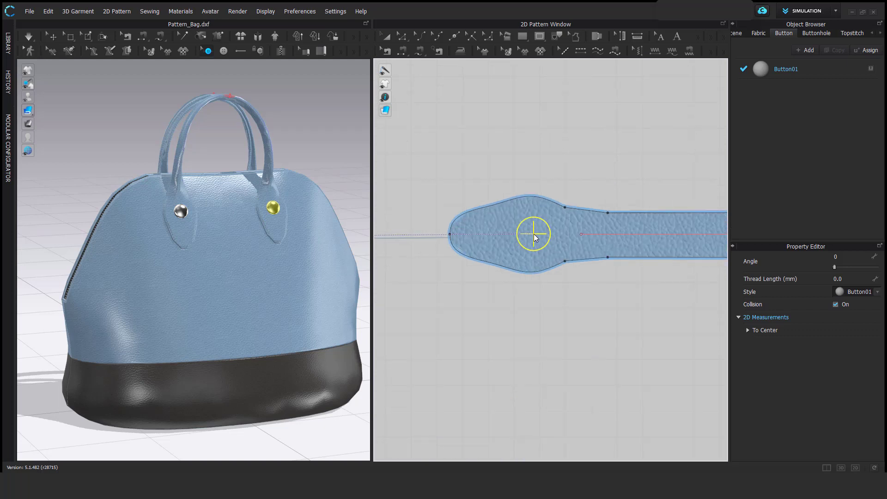
scroll(573, 272, down, 3)
scroll(659, 263, up, 3)
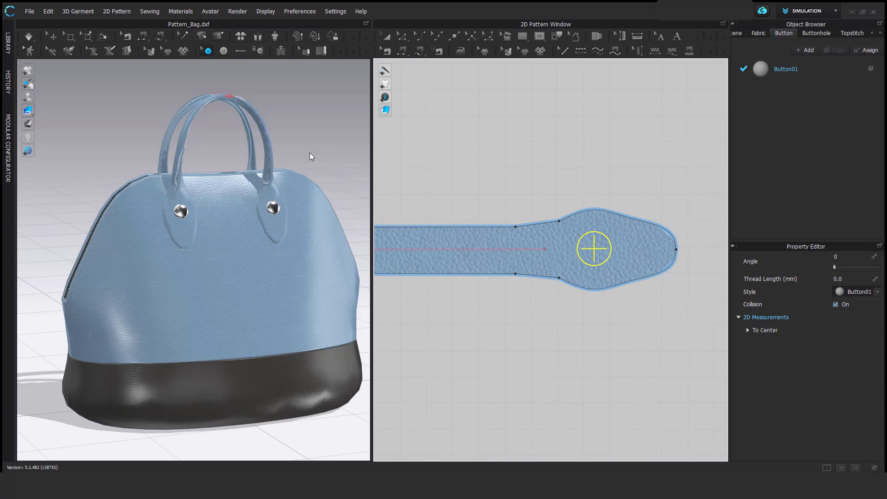
Set the particle distance of the upper outer panels and lower band panels to 10 mm.
right_drag(333, 146, 94, 187)
click(386, 37)
scroll(166, 295, down, 2)
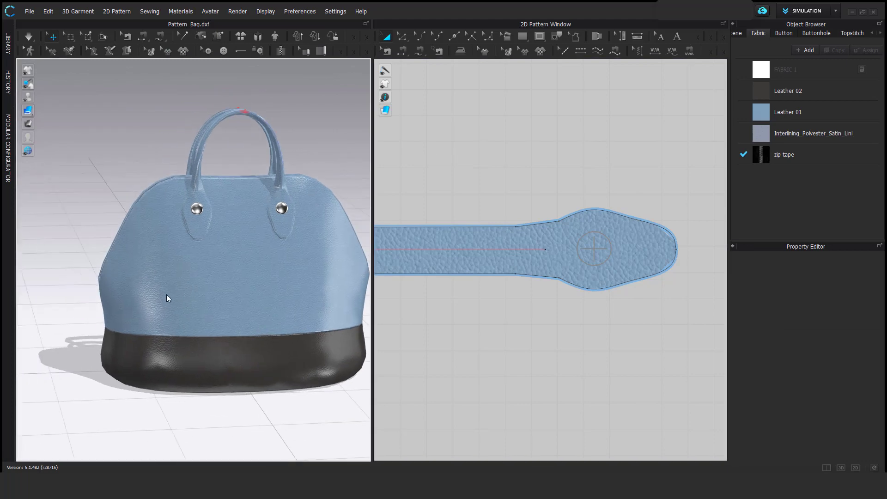
right_drag(138, 297, 149, 277)
scroll(175, 237, up, 5)
click(91, 392)
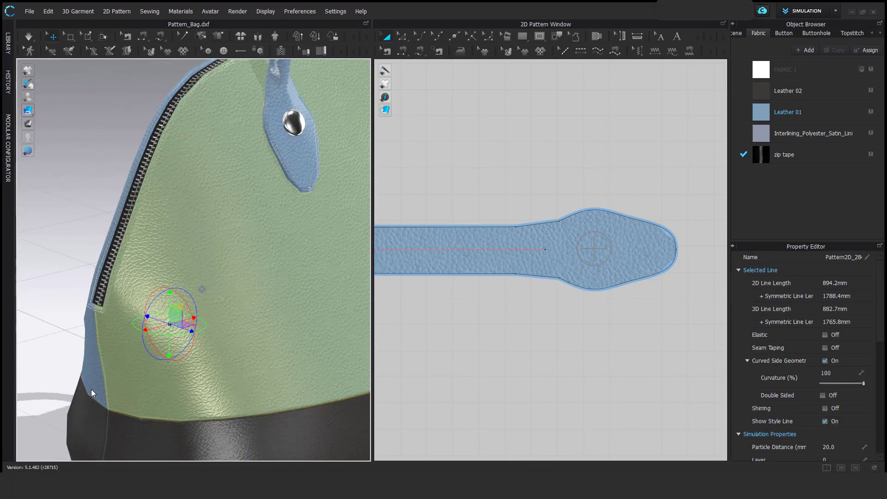
click(153, 417)
scroll(138, 411, down, 3)
middle_drag(237, 337, 185, 361)
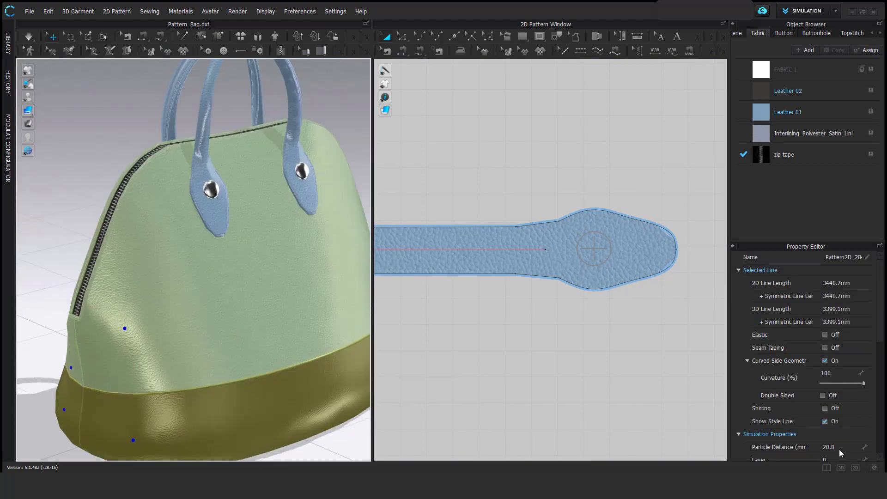
click(839, 450)
text(10)
key(Return)
click(473, 103)
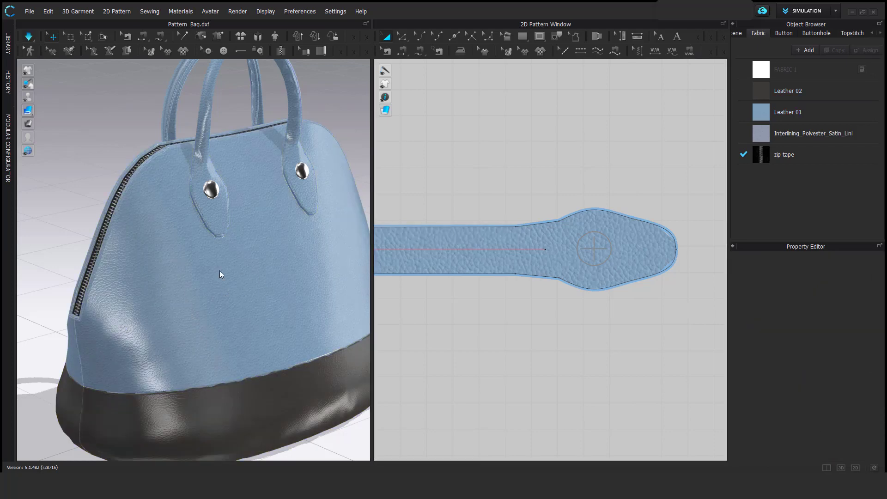
Simulate the refined bag while inspecting its side and the lower end of the zip.
right_drag(220, 271, 175, 261)
scroll(284, 243, down, 5)
right_drag(284, 243, 252, 249)
scroll(252, 248, up, 6)
middle_drag(188, 293, 257, 293)
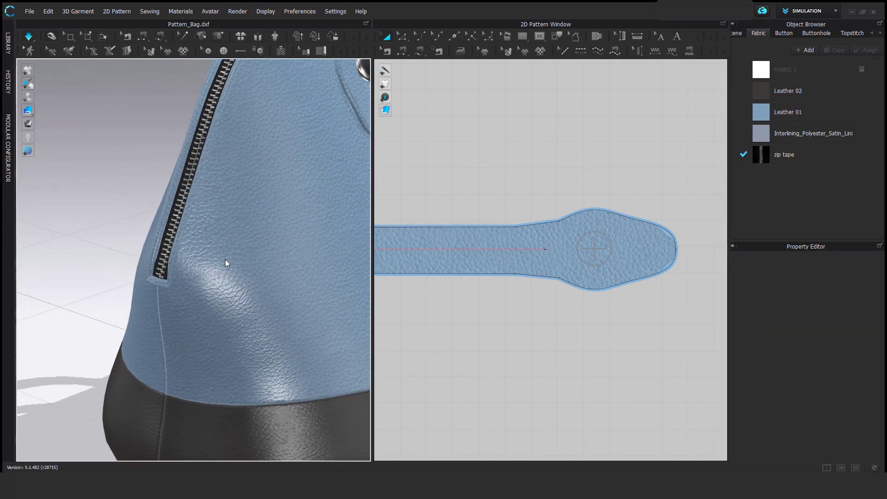
Load the Slider_01 OBJ zipper slider from the Hardware and Trims library, adding it to the scene as a trim.
click(8, 43)
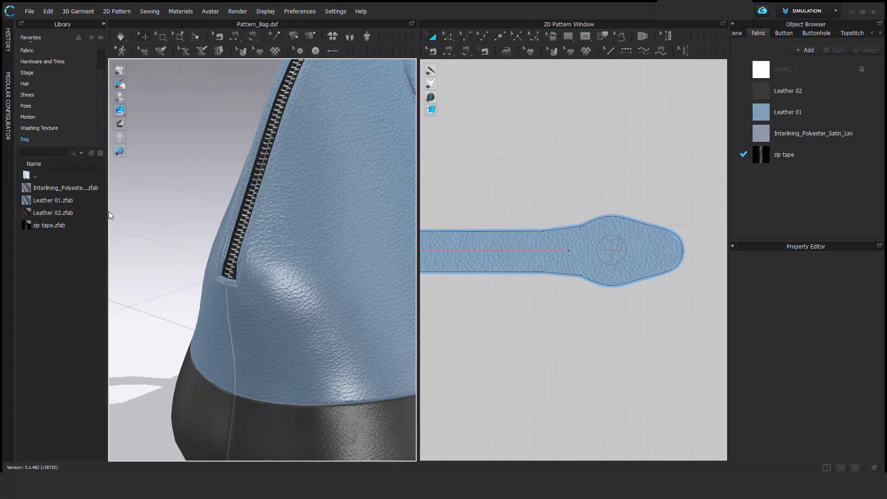
double_click(29, 175)
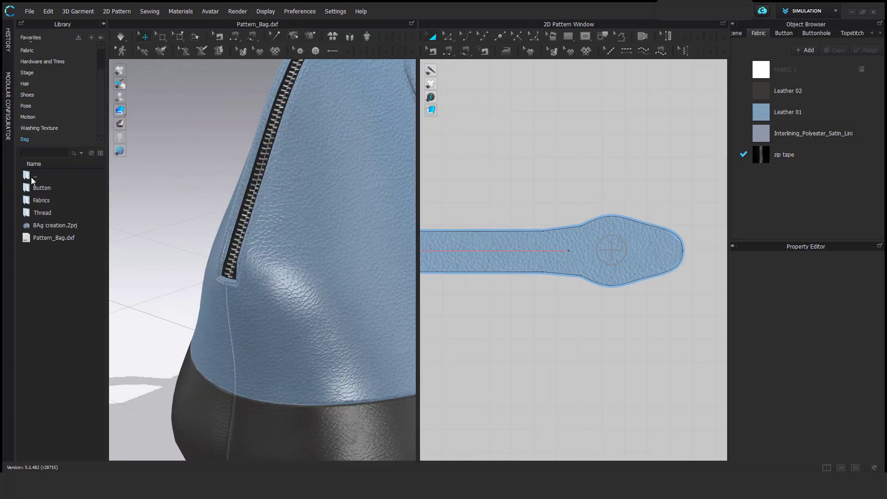
click(43, 62)
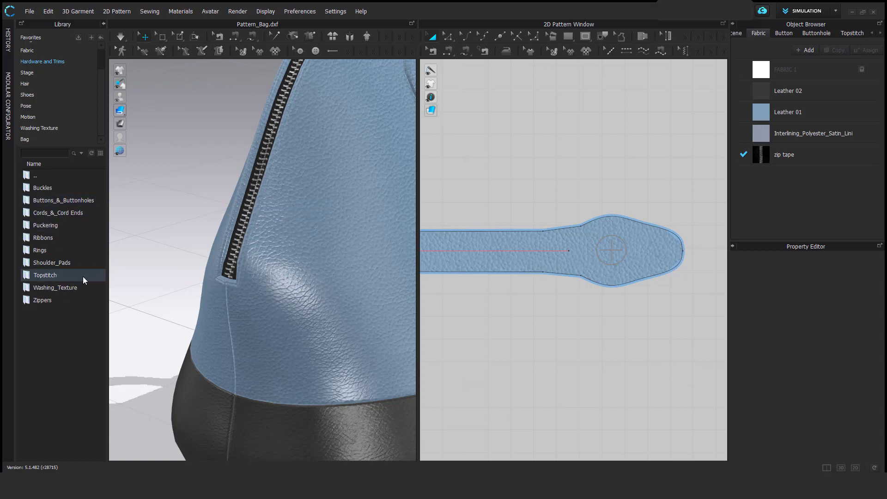
double_click(54, 301)
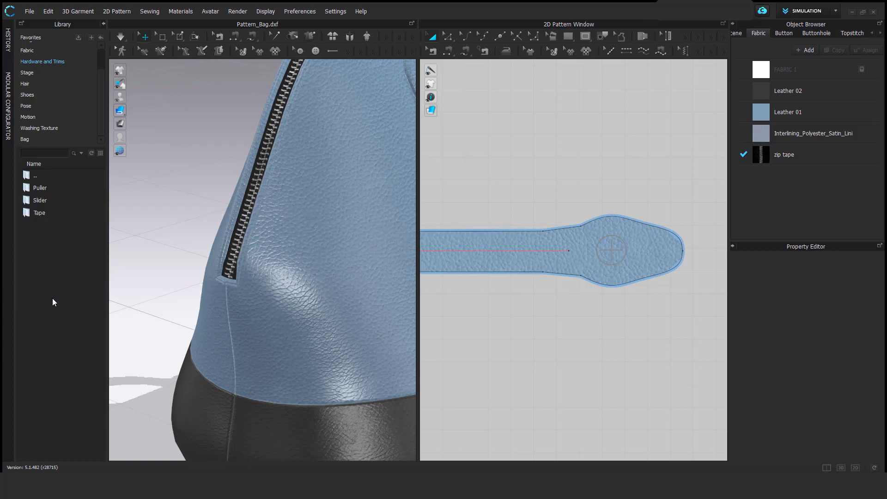
double_click(34, 200)
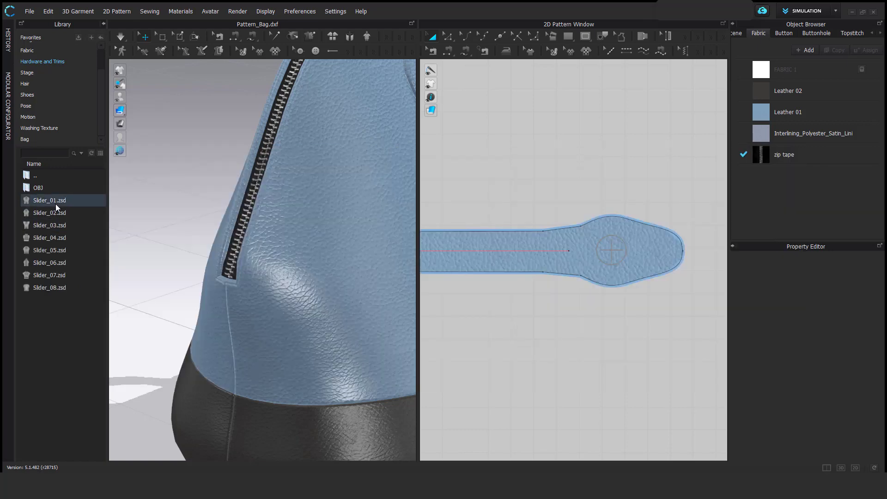
mouse_move(56, 203)
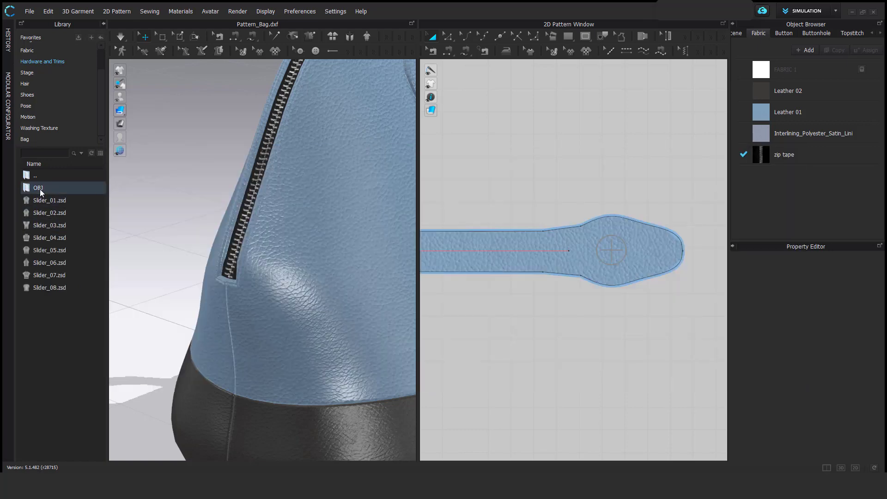
double_click(39, 190)
right_click(50, 189)
click(55, 193)
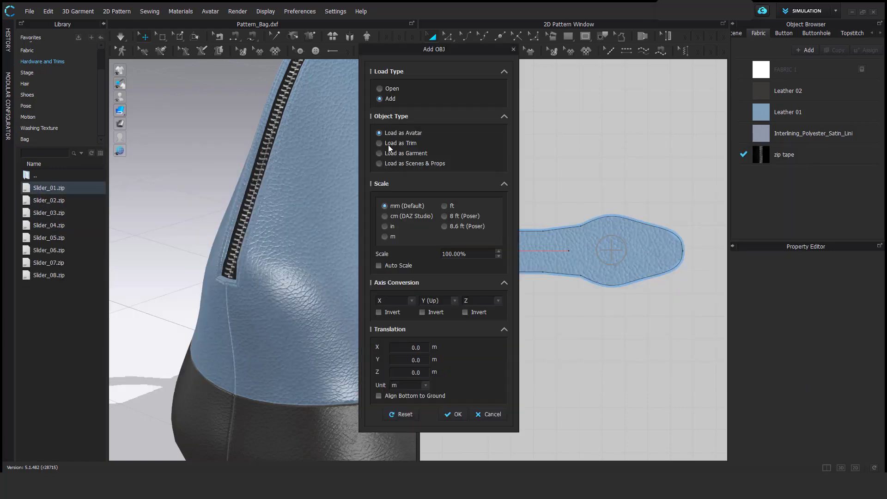
click(455, 414)
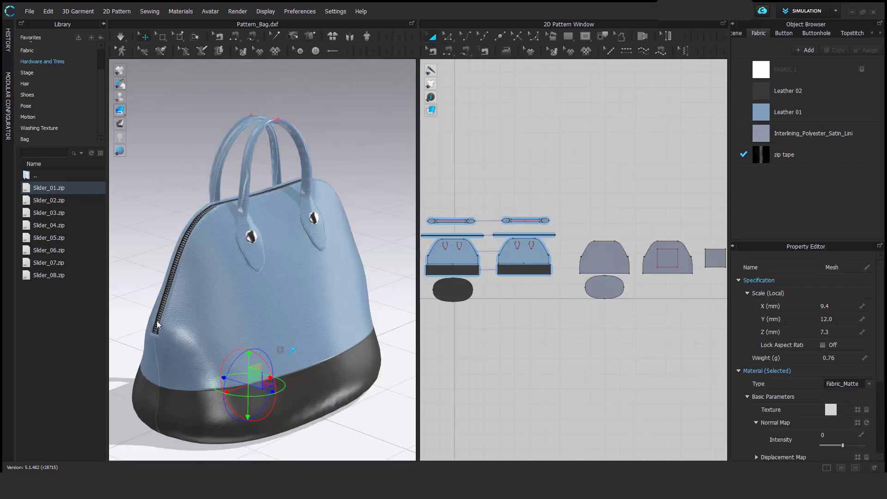
Place the slider at the lower end of the bag's side zip and rotate it towards the zip's direction.
click(156, 326)
scroll(177, 312, up, 3)
middle_drag(177, 313, 340, 259)
scroll(342, 300, up, 5)
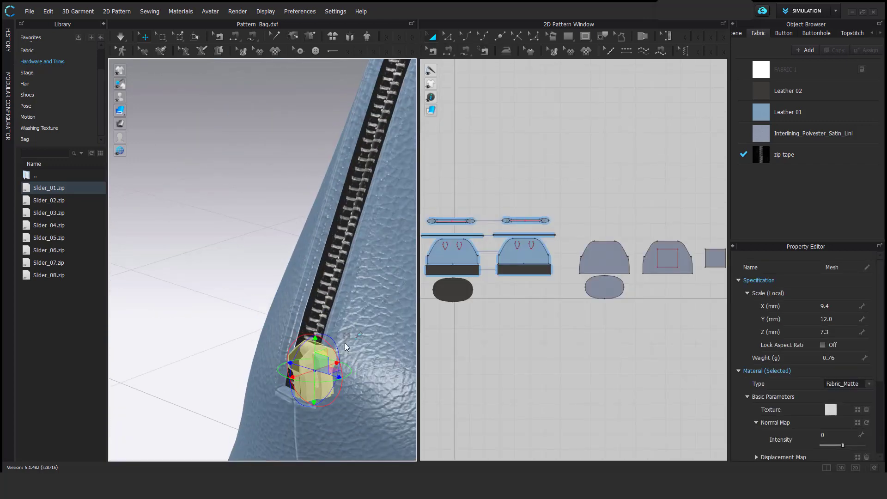
middle_drag(345, 342, 295, 224)
drag(267, 262, 252, 254)
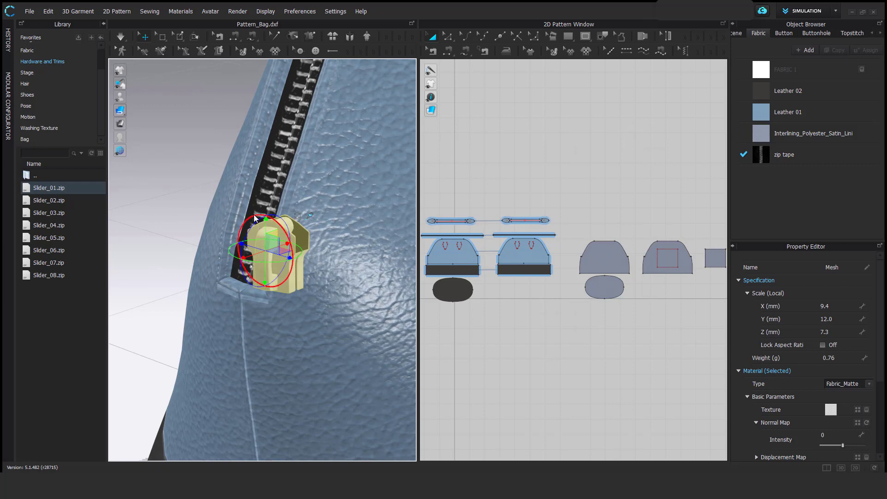
drag(254, 214, 300, 298)
Position the slider against the bag's surface and centre it across the zip teeth.
right_drag(300, 298, 307, 234)
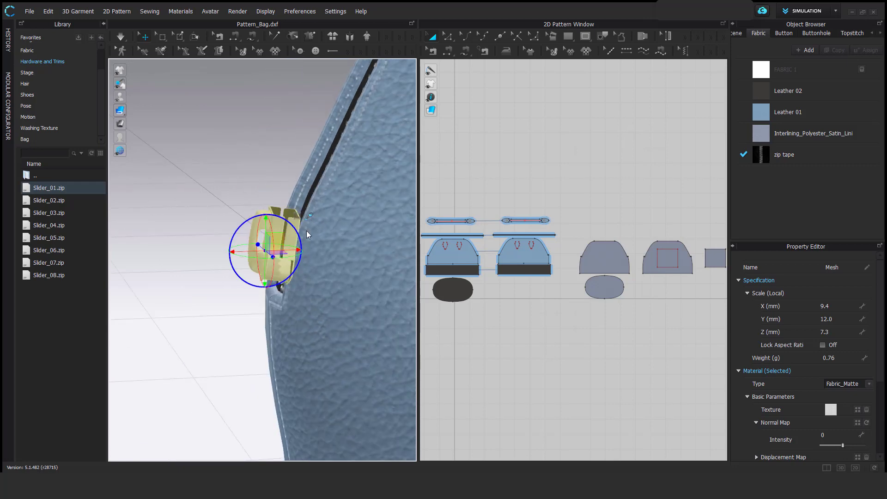
right_drag(279, 277, 301, 256)
drag(297, 254, 251, 250)
right_drag(252, 249, 238, 236)
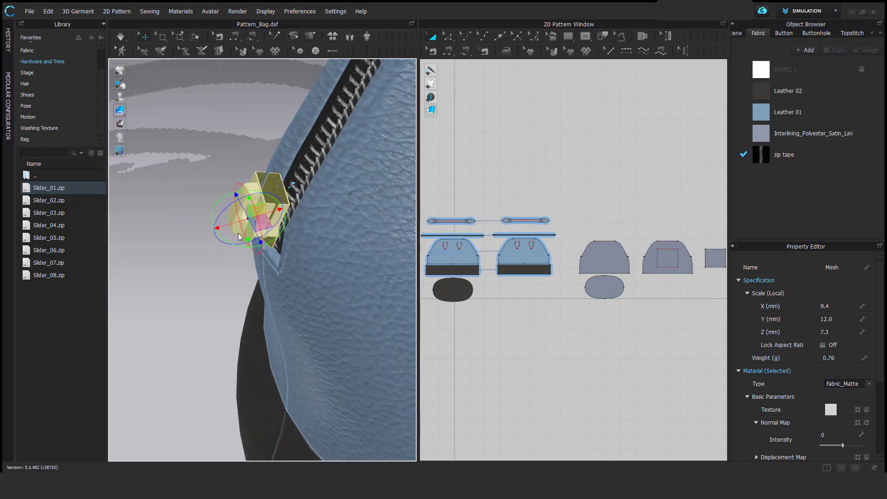
drag(223, 226, 253, 222)
right_drag(236, 275, 299, 240)
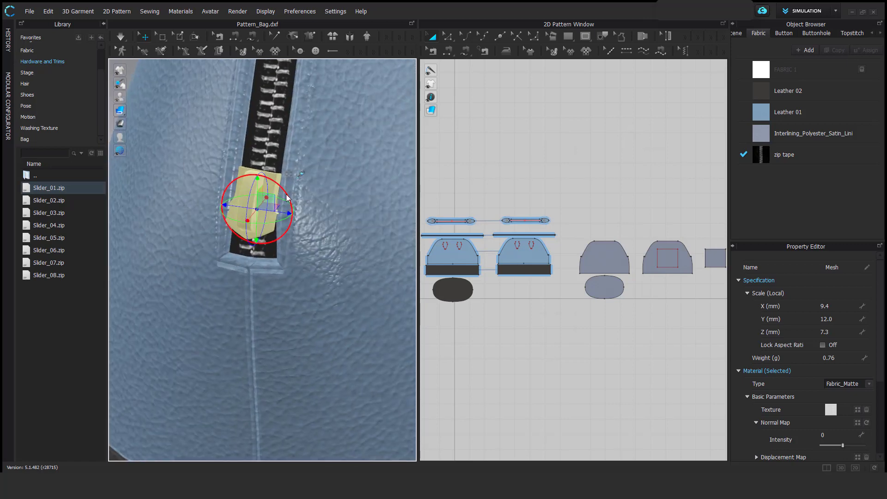
drag(288, 213, 291, 213)
Fine-tune the slider's position near the zip's lower end and set its material type to Metal.
scroll(293, 331, down, 5)
right_drag(305, 253, 265, 215)
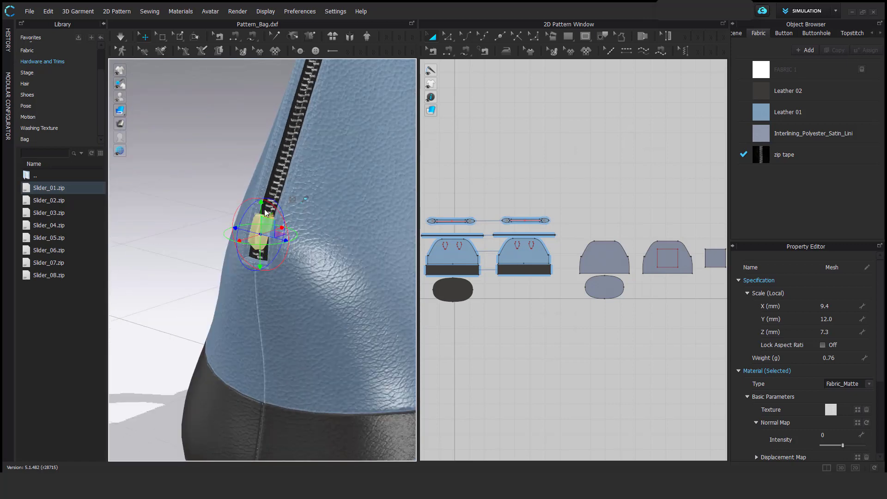
drag(260, 209, 259, 214)
drag(283, 245, 281, 244)
click(204, 203)
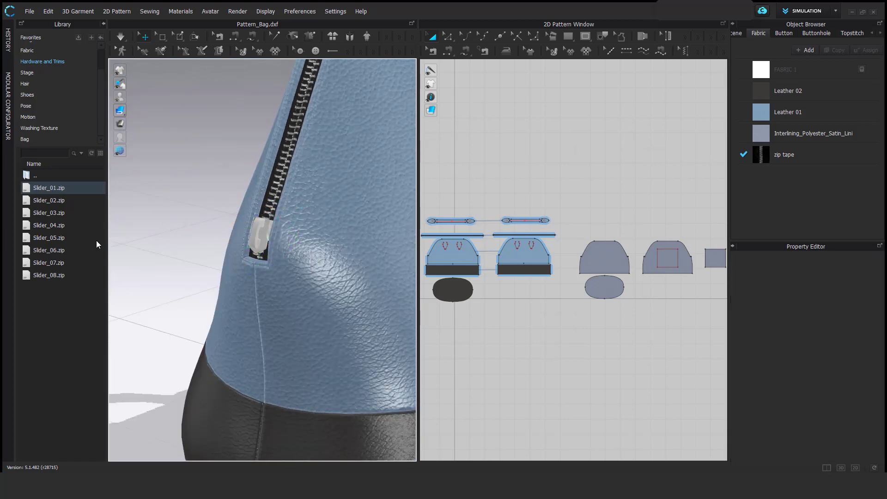
click(268, 244)
click(869, 384)
click(845, 476)
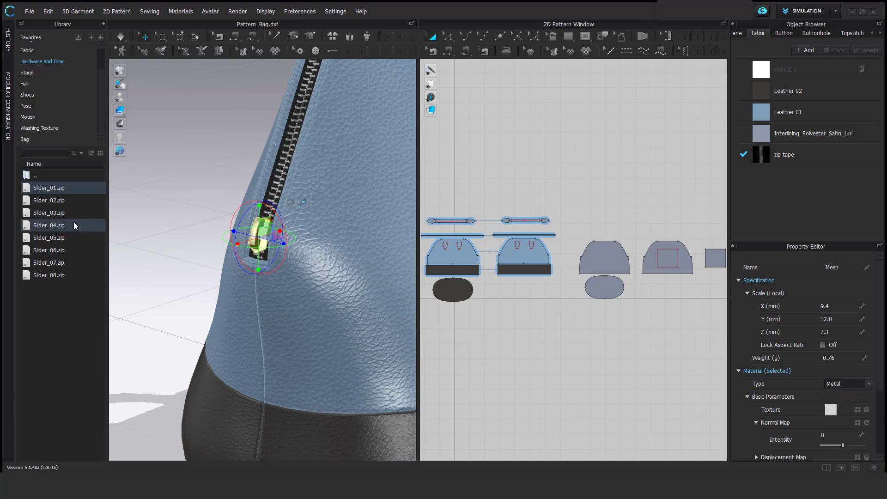
Load the Puller_06 OBJ from the zipper puller library as a trim.
click(27, 178)
double_click(26, 179)
double_click(35, 190)
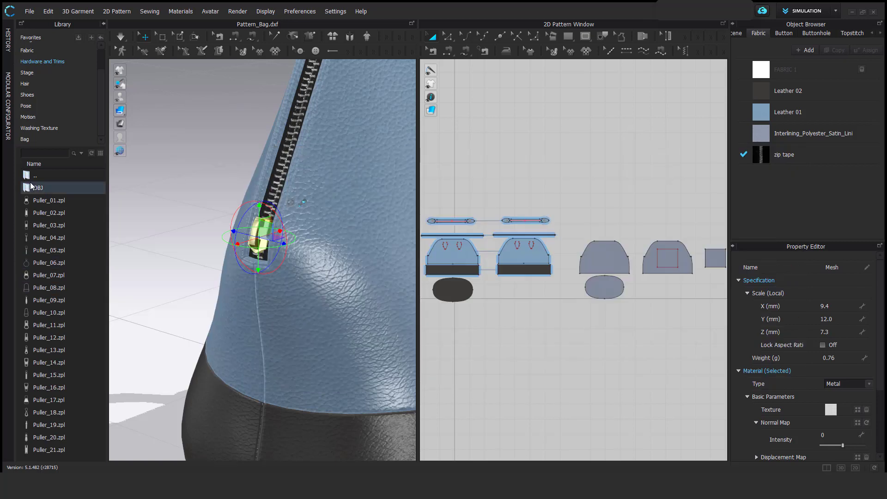
double_click(32, 188)
double_click(49, 250)
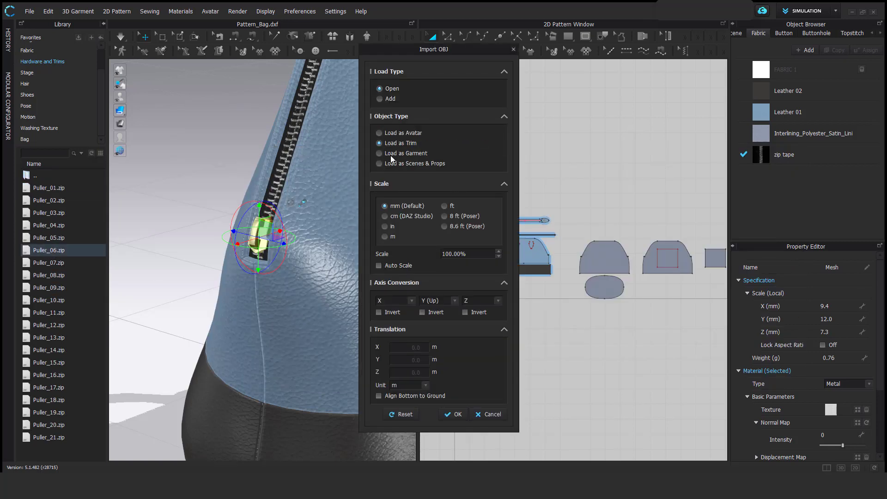
click(452, 416)
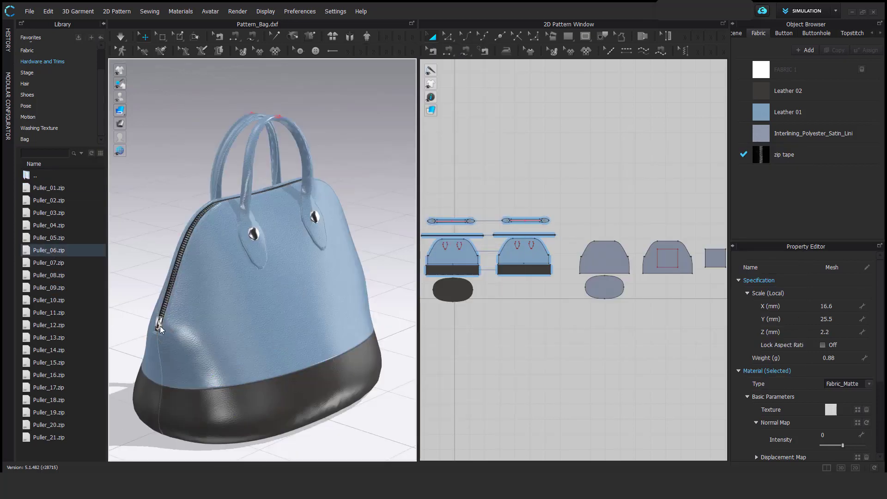
Place the puller on the zip slider and shift it towards the slider's lower end.
click(157, 324)
scroll(173, 340, up, 10)
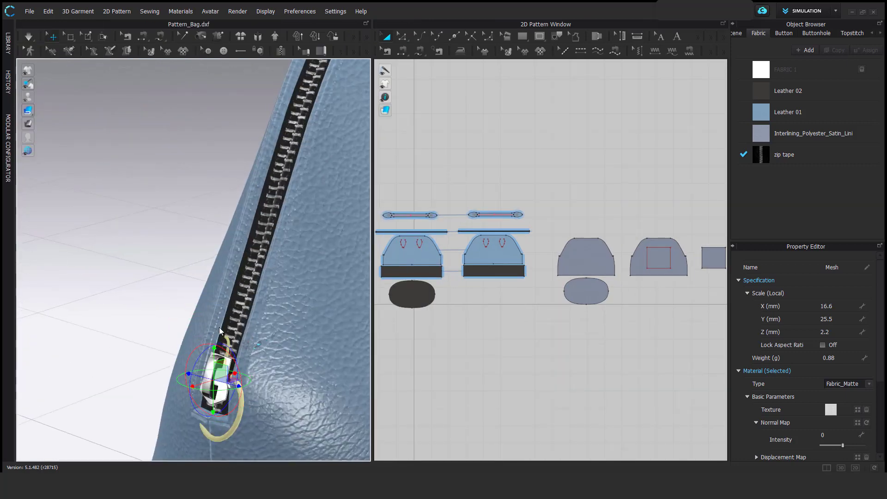
right_drag(299, 317, 257, 310)
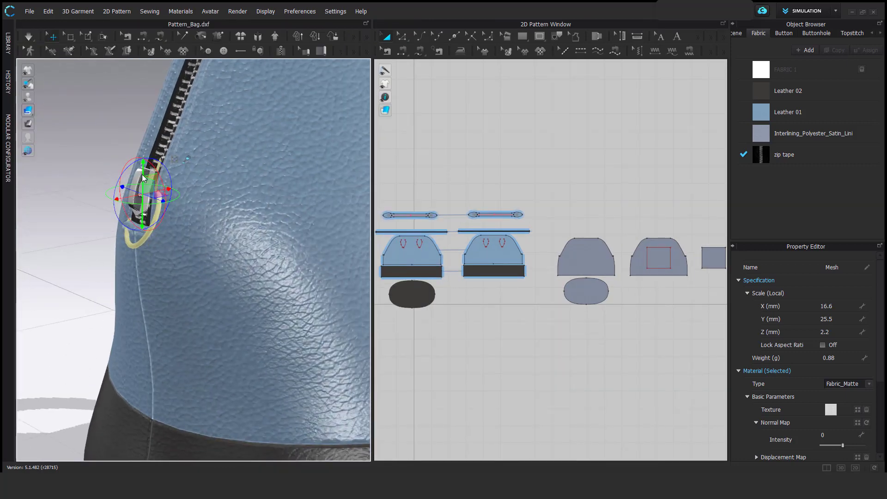
drag(143, 172, 118, 205)
Tilt the puller so it hangs from the slider, bring it closer to the bag, and set its material type to Metal.
right_drag(224, 266, 159, 257)
drag(88, 205, 84, 213)
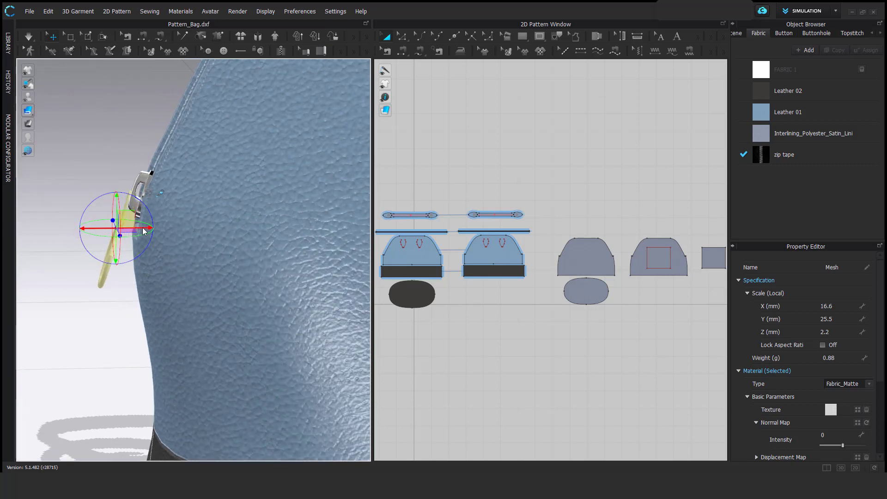
drag(141, 228, 149, 228)
click(857, 386)
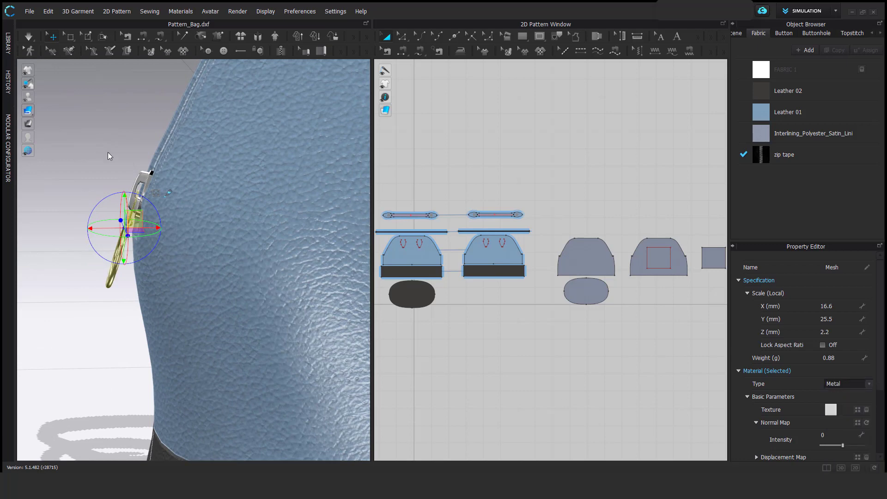
Shift the puller ring sideways so it lines up with the zip slider, and deselect it.
right_drag(107, 152, 353, 325)
click(353, 325)
key(f)
right_drag(116, 295, 264, 274)
scroll(165, 292, down, 4)
scroll(141, 264, up, 4)
click(141, 264)
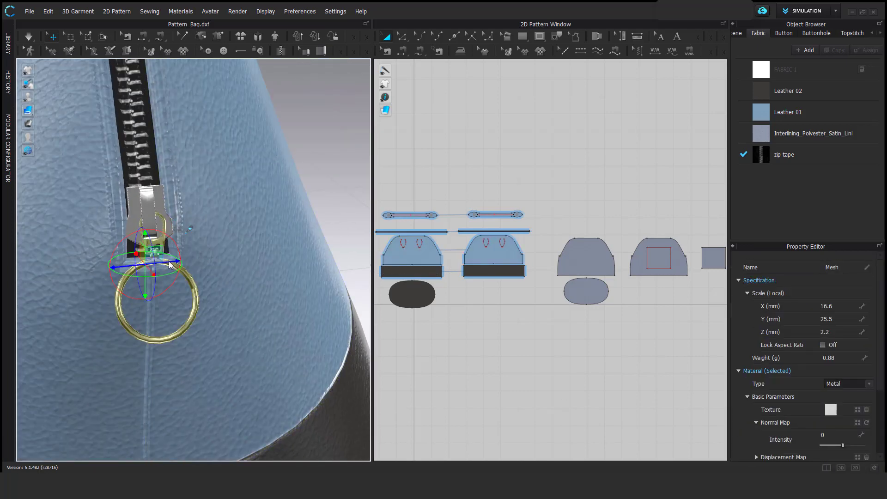
drag(169, 264, 143, 250)
right_drag(144, 272, 208, 289)
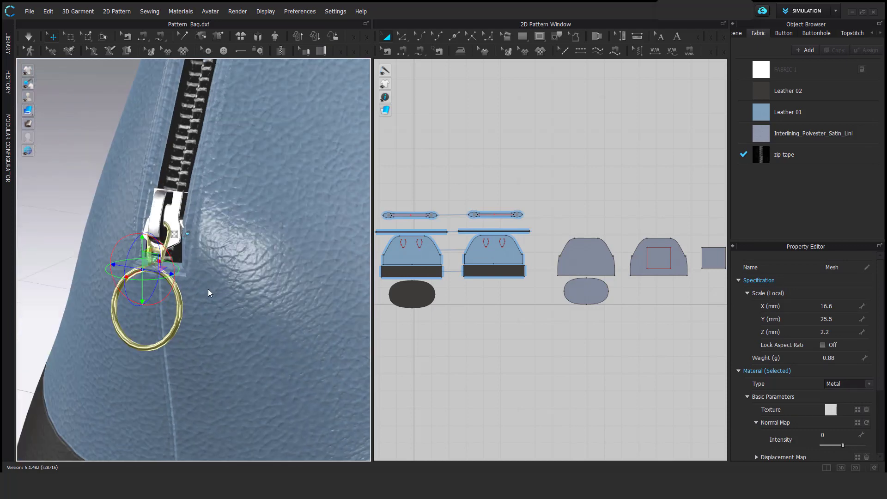
scroll(208, 289, down, 4)
click(135, 216)
Topstitch the upper curved edge of the outer body panel and the full outline of the handle.
right_drag(135, 216, 253, 271)
scroll(225, 262, down, 5)
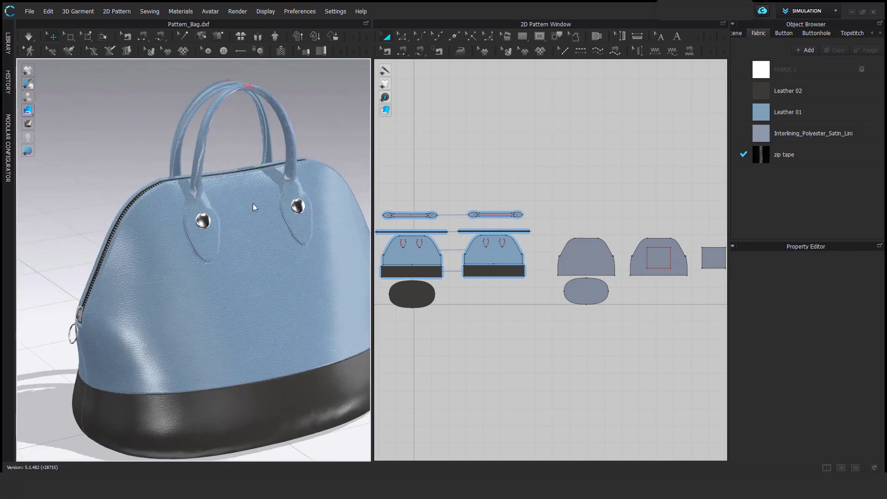
right_drag(253, 203, 231, 221)
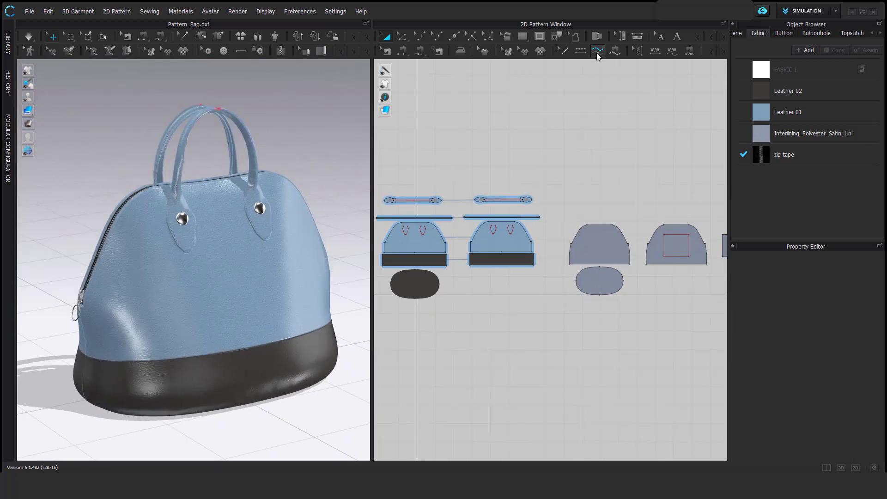
click(597, 52)
scroll(462, 245, up, 5)
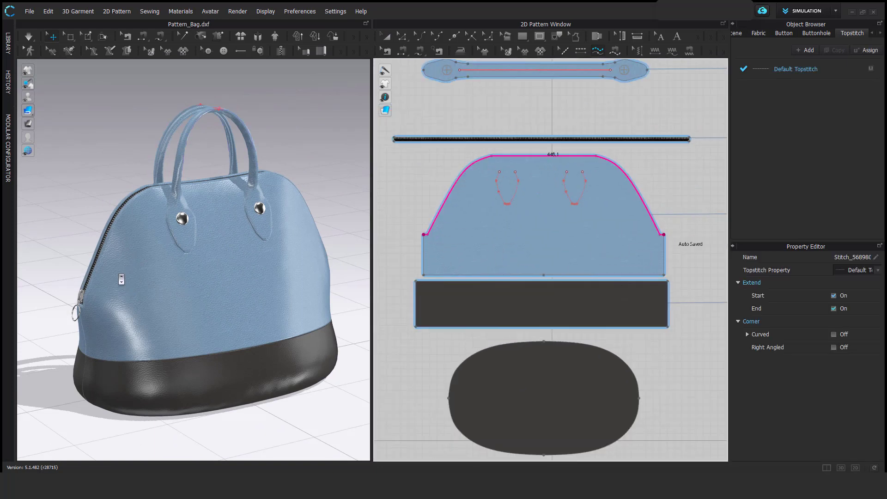
scroll(119, 278, up, 3)
middle_drag(533, 100, 516, 210)
double_click(466, 182)
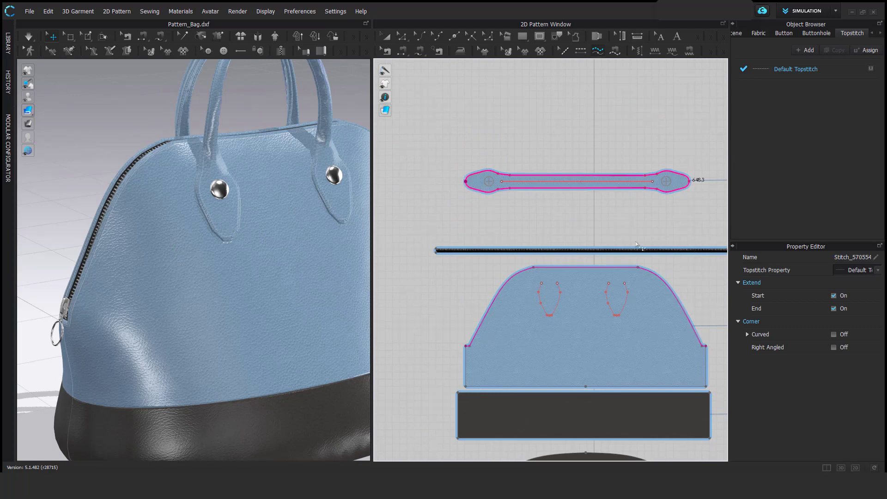
Topstitch the bottom edge of the outer body panel from one lower corner to the other.
scroll(716, 183, down, 2)
middle_drag(718, 184, 647, 174)
scroll(511, 196, down, 1)
scroll(442, 274, up, 5)
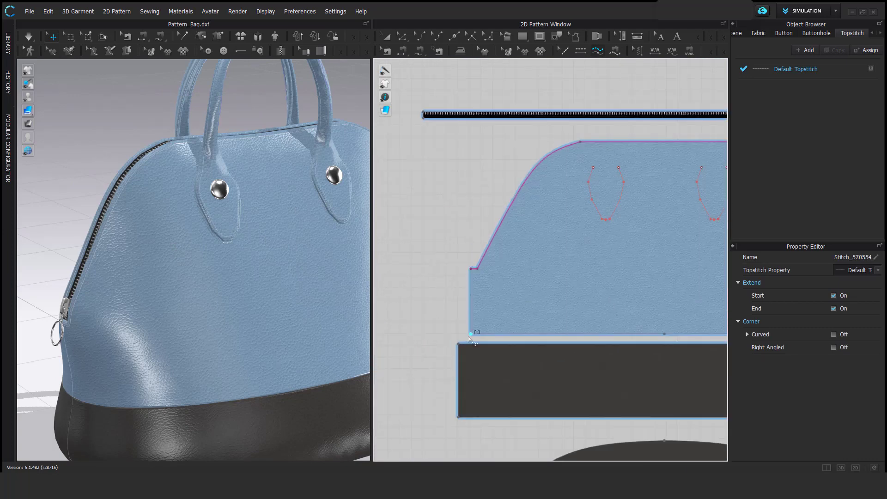
middle_drag(632, 332, 424, 320)
click(666, 330)
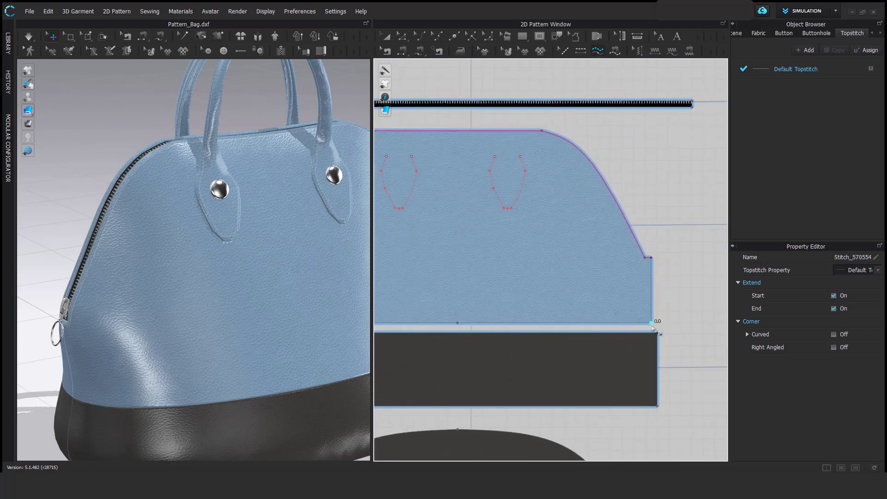
click(651, 326)
middle_drag(492, 316, 716, 306)
click(498, 316)
scroll(607, 303, down, 5)
middle_drag(653, 258, 558, 224)
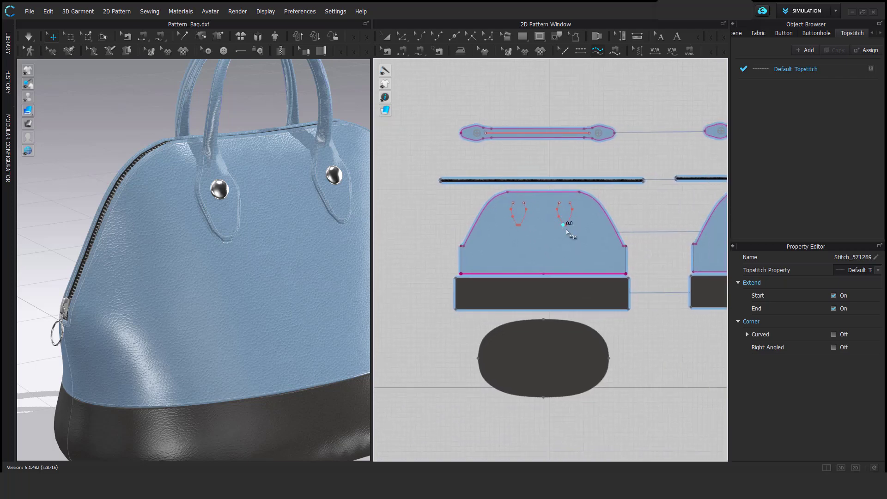
Load the saved Topstitch01 style into the default topstitch.
click(804, 69)
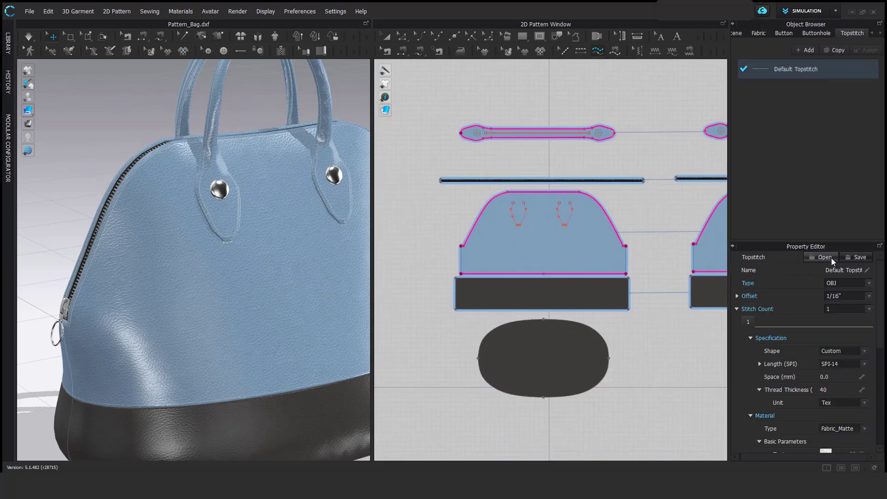
click(824, 257)
click(236, 81)
click(343, 261)
Check the stitching up close, frame the whole bag in the 3D view, and open the Render window.
scroll(115, 257, up, 5)
middle_drag(142, 247, 226, 303)
scroll(231, 307, down, 8)
middle_drag(283, 316, 288, 306)
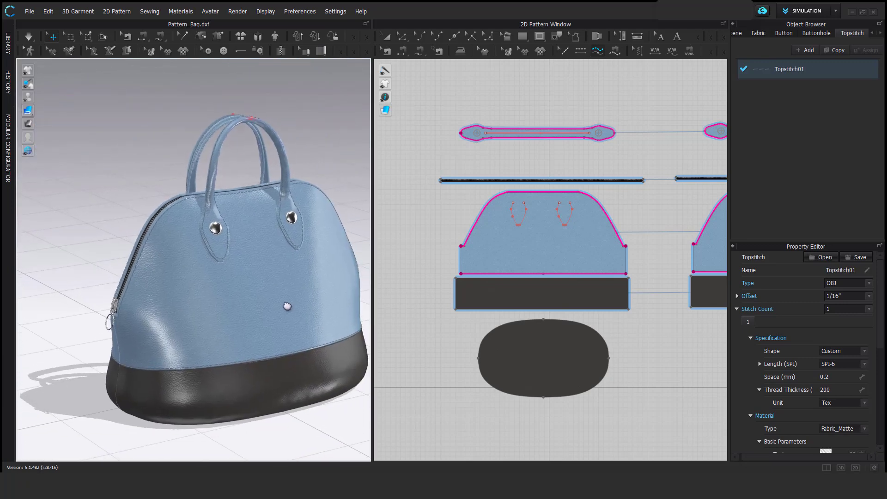
right_drag(251, 277, 278, 270)
middle_drag(290, 316, 291, 301)
click(386, 37)
click(237, 11)
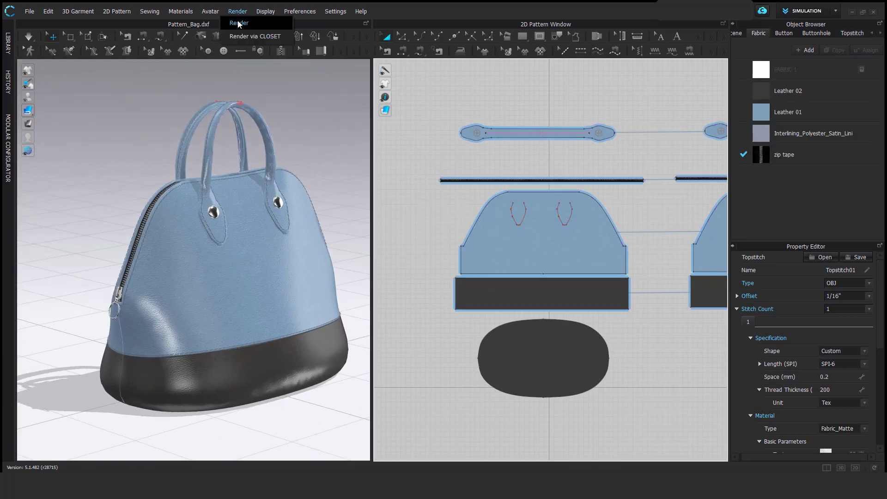
click(238, 23)
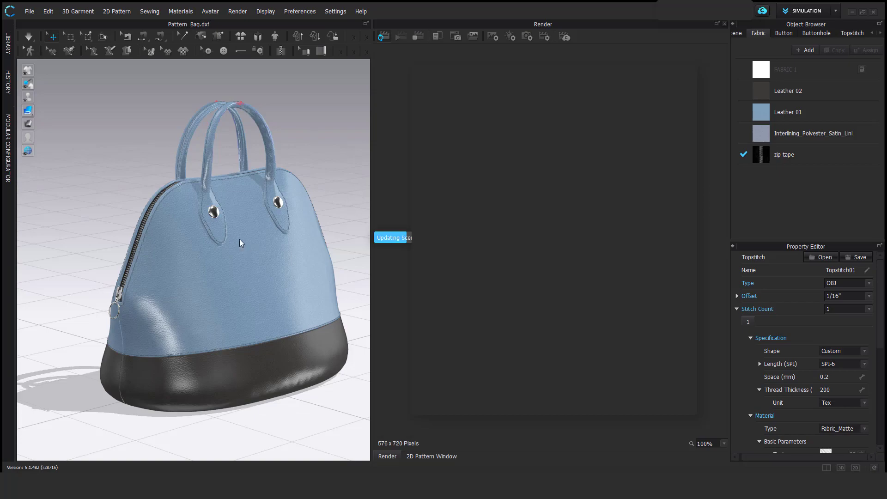
Turn the bag from an angled view to a front view to examine it in the live render.
right_drag(258, 234, 282, 227)
middle_drag(282, 227, 255, 224)
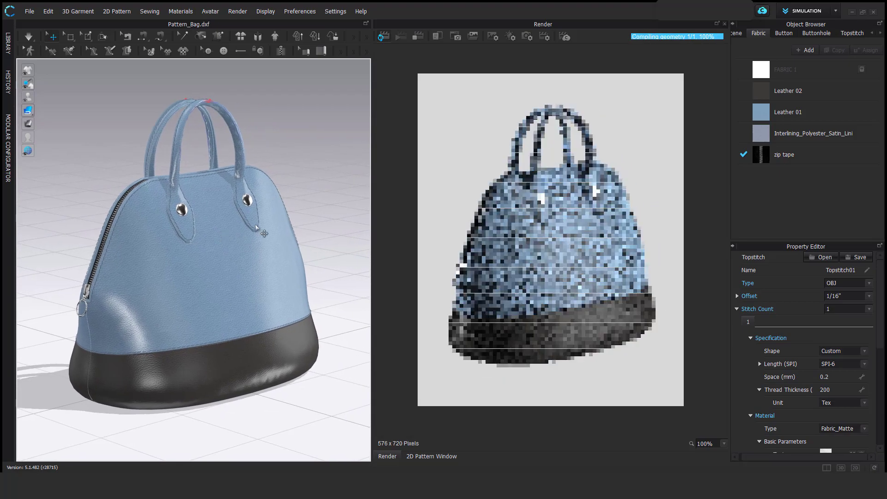
right_drag(255, 224, 245, 227)
middle_drag(245, 228, 260, 249)
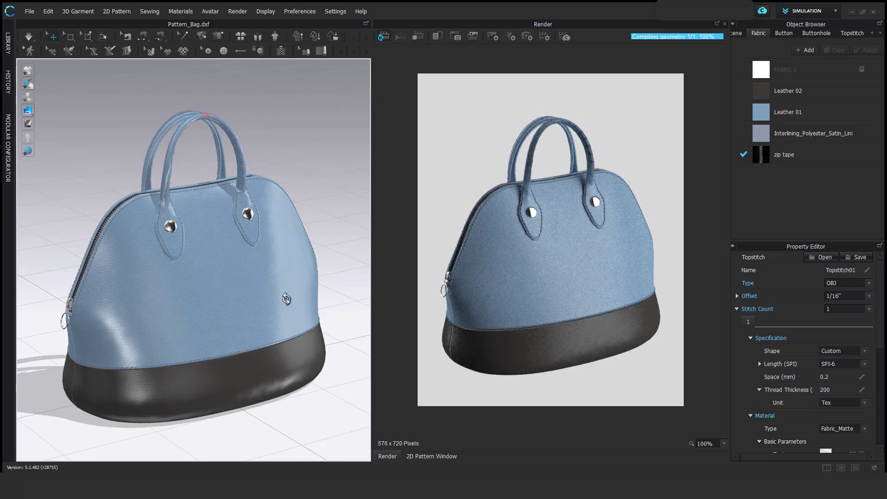
right_drag(286, 298, 241, 278)
mouse_move(241, 278)
middle_down()
mouse_move(268, 276)
mouse_move(231, 278)
middle_up()
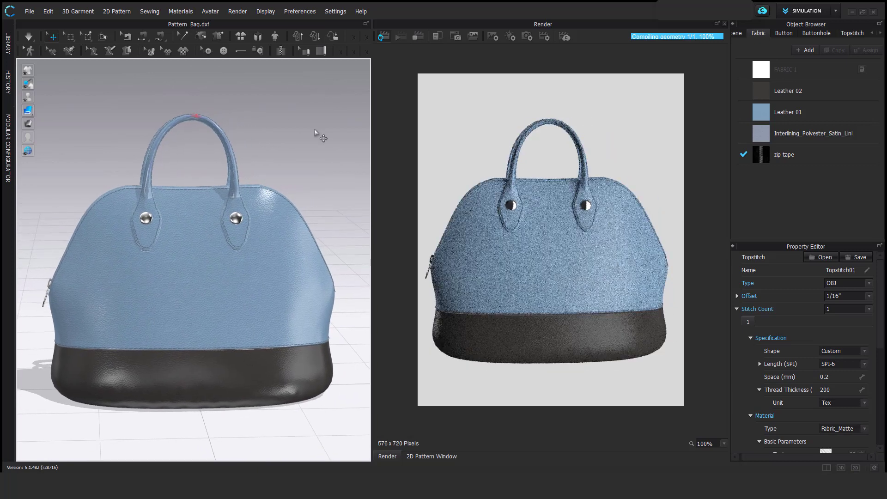